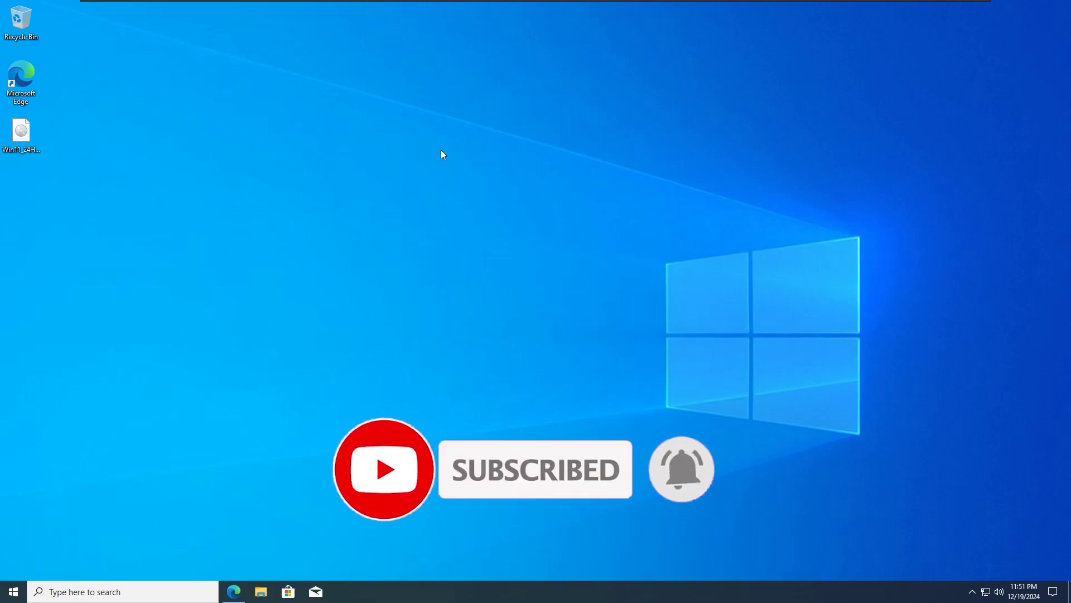
Launch Microsoft Edge from the taskbar on a new tab.
{"action": "left_click", "coordinate": [234, 591]}
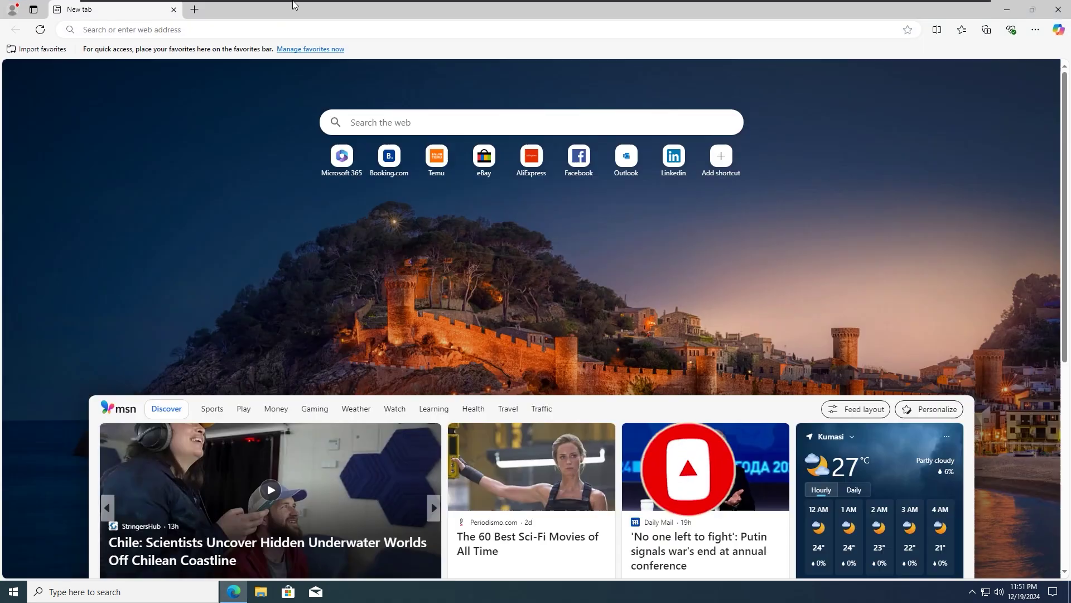
Run a web search for 'windows download' from the new tab page.
{"action": "left_click", "coordinate": [502, 128]}
{"action": "type", "text": "wi"}
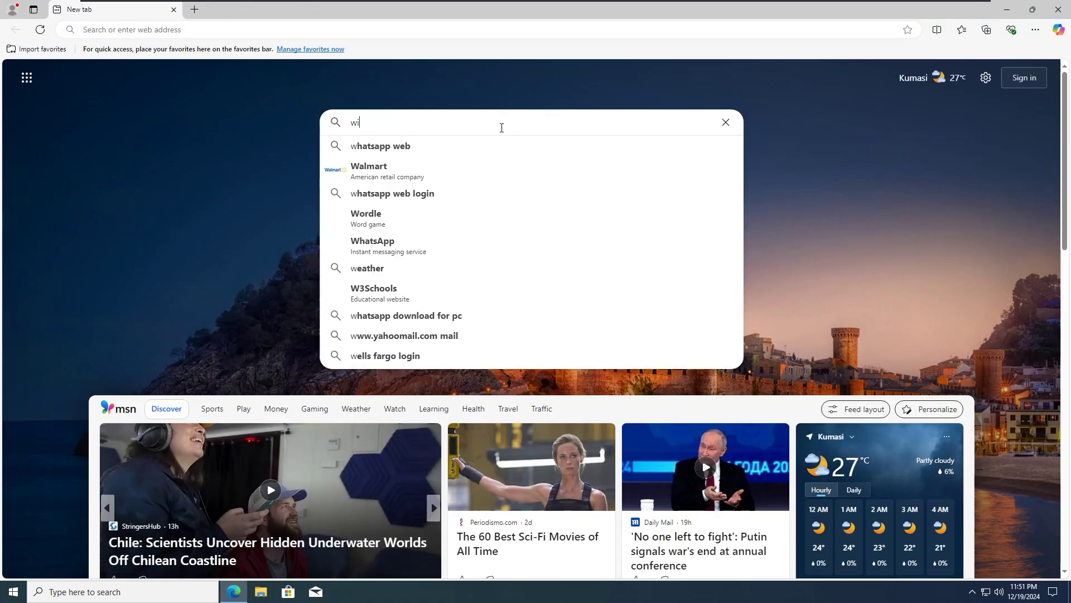
{"action": "type", "text": "ndows  "}
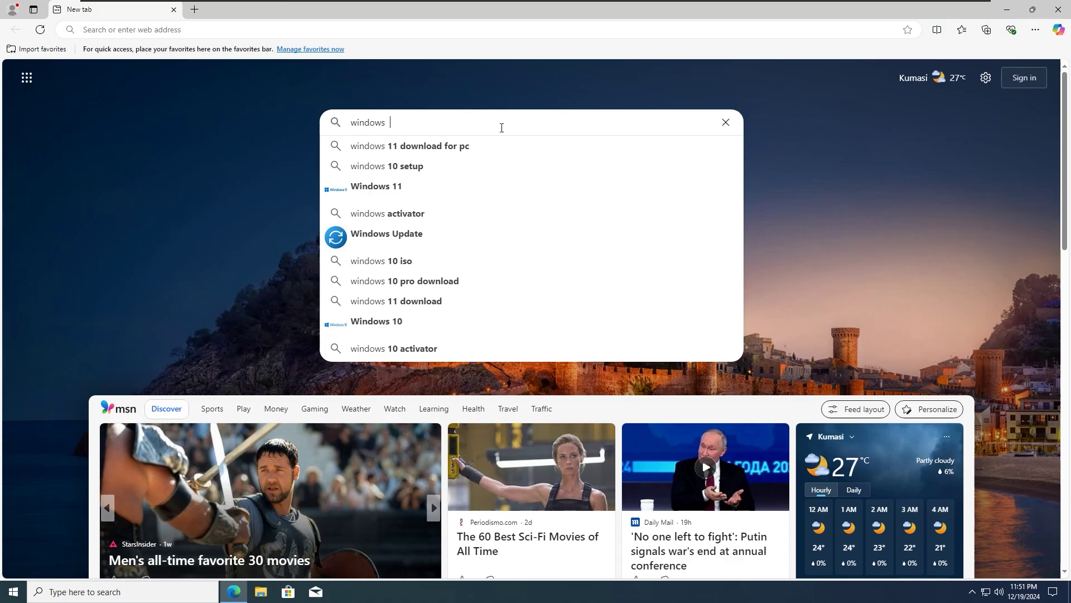
{"action": "type", "text": "down"}
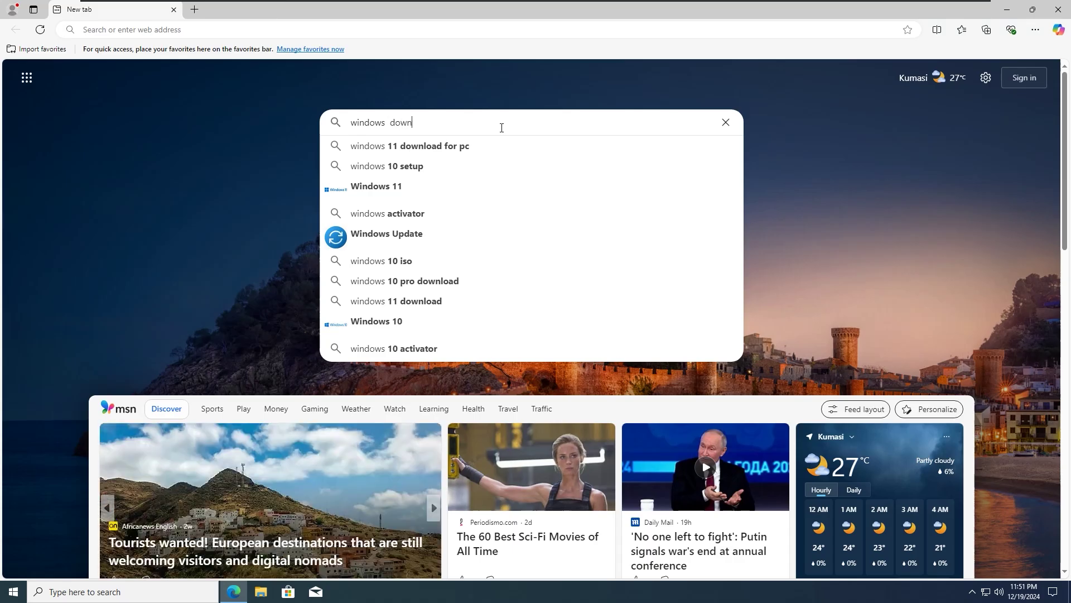
{"action": "type", "text": "load"}
{"action": "key", "text": "Return"}
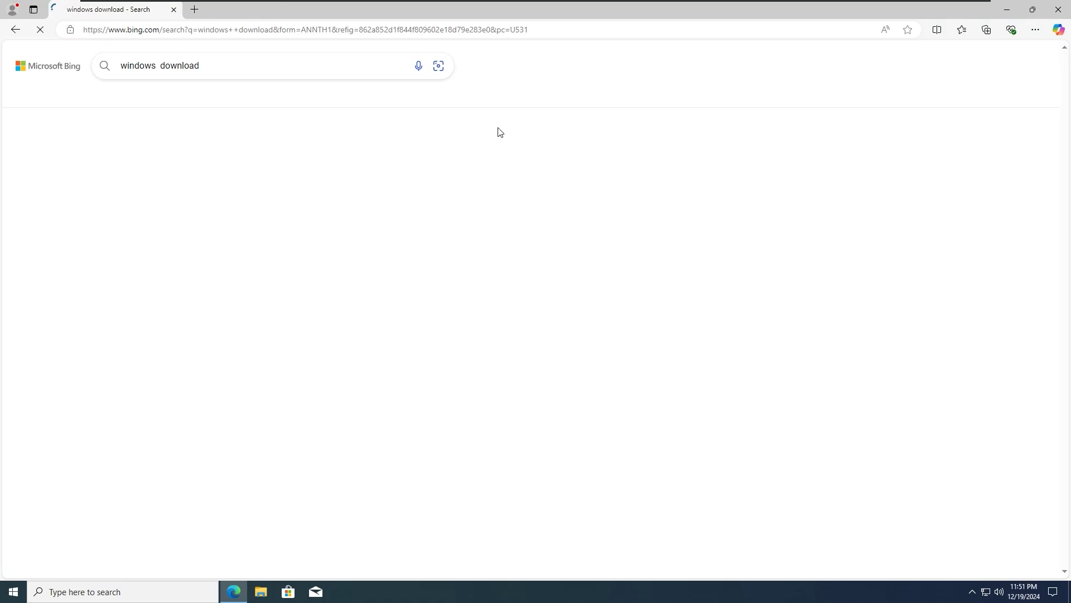
On Microsoft's Download Windows 11 page, request the Windows 11 multi-edition ISO for x64 devices.
{"action": "left_click", "coordinate": [258, 190]}
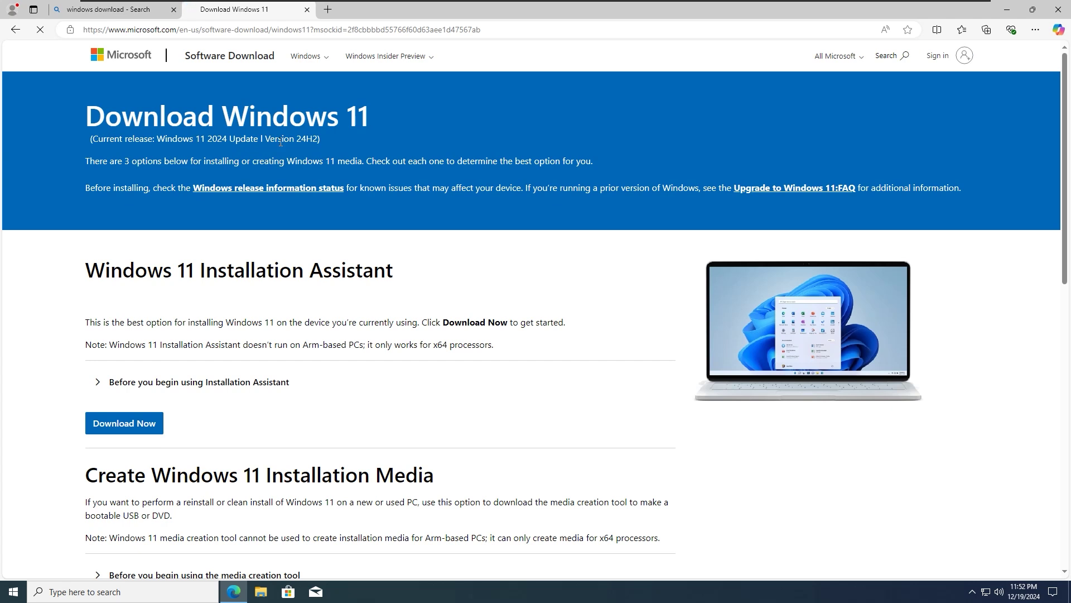
{"action": "scroll", "coordinate": [351, 317], "scroll_direction": "down", "scroll_amount": 8}
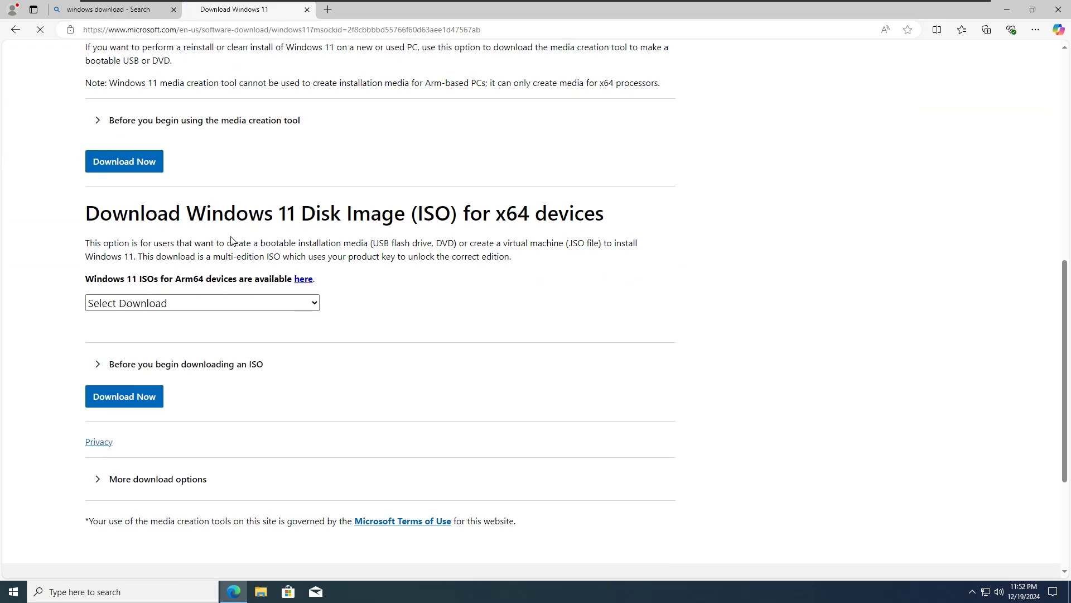
{"action": "left_click_drag", "start_coordinate": [85, 212], "coordinate": [639, 209]}
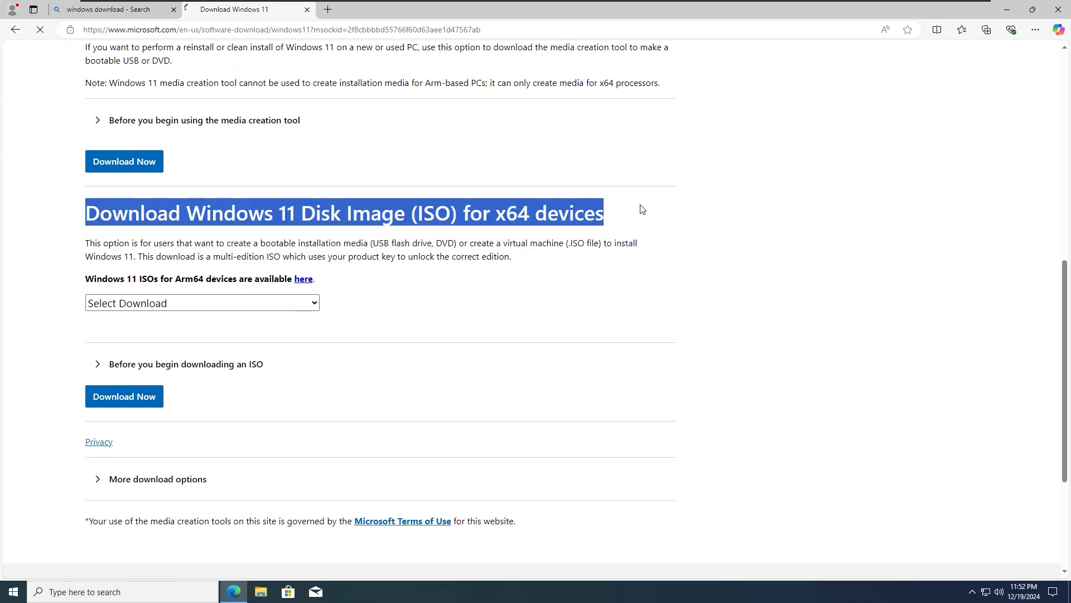
{"action": "left_click", "coordinate": [123, 304]}
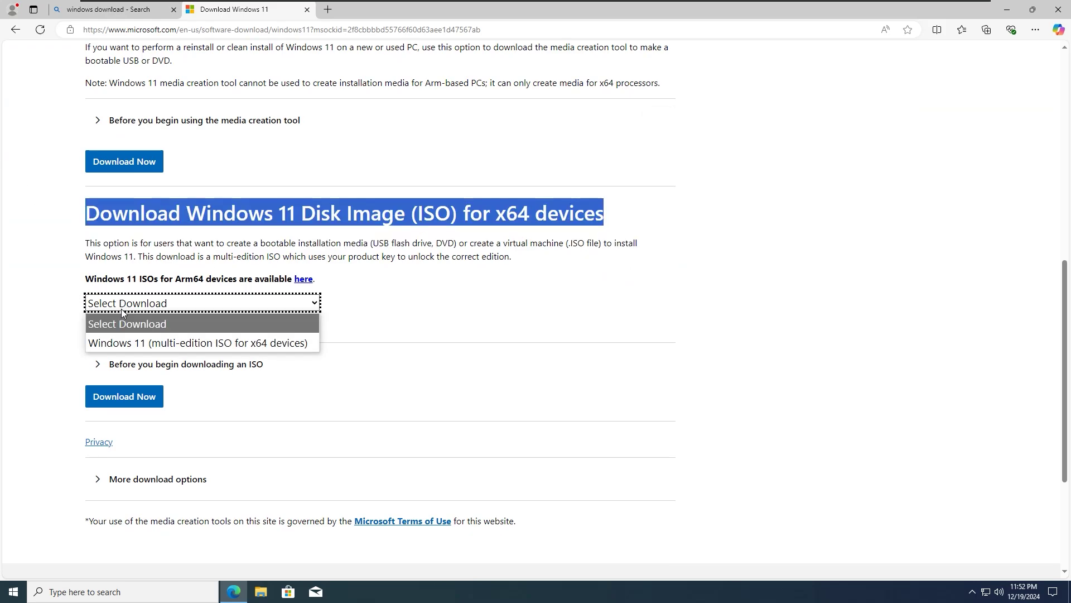
{"action": "left_click", "coordinate": [134, 343]}
{"action": "scroll", "coordinate": [375, 337], "scroll_direction": "down", "scroll_amount": 1}
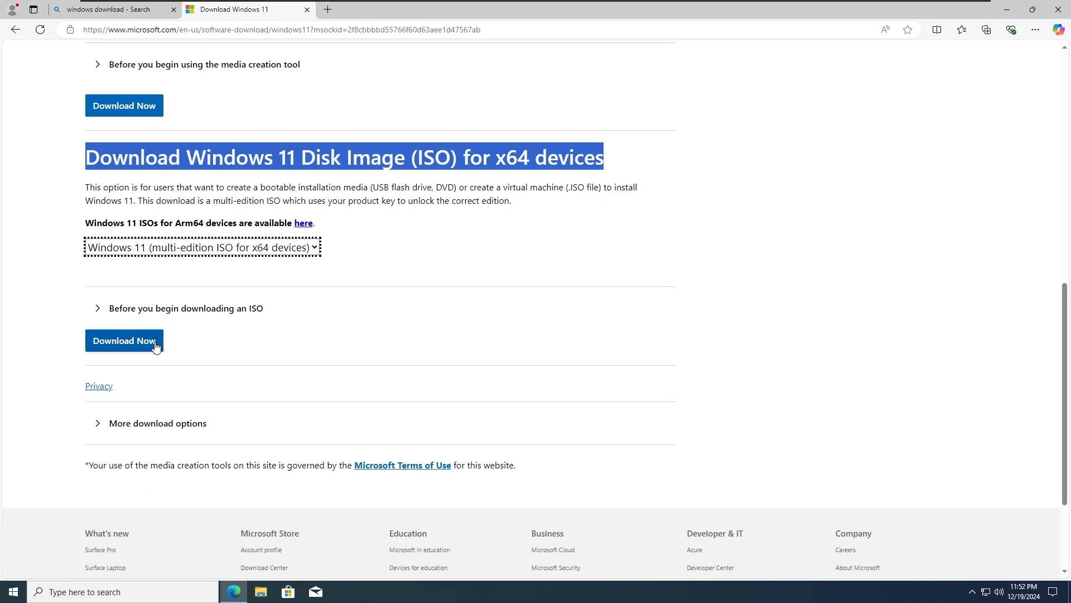
{"action": "left_click", "coordinate": [156, 346]}
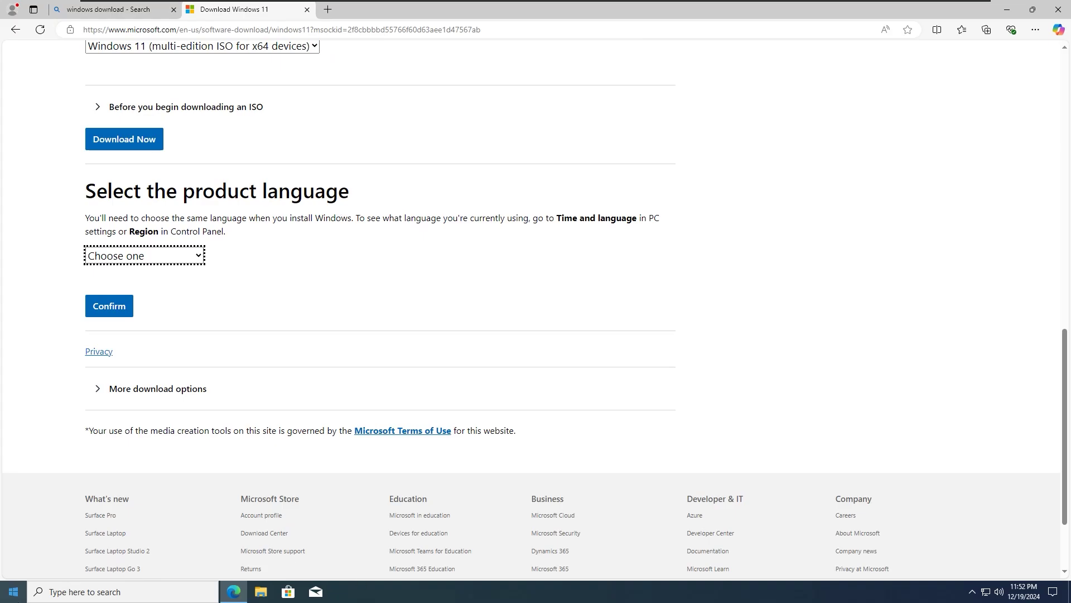
{"action": "left_click", "coordinate": [14, 592]}
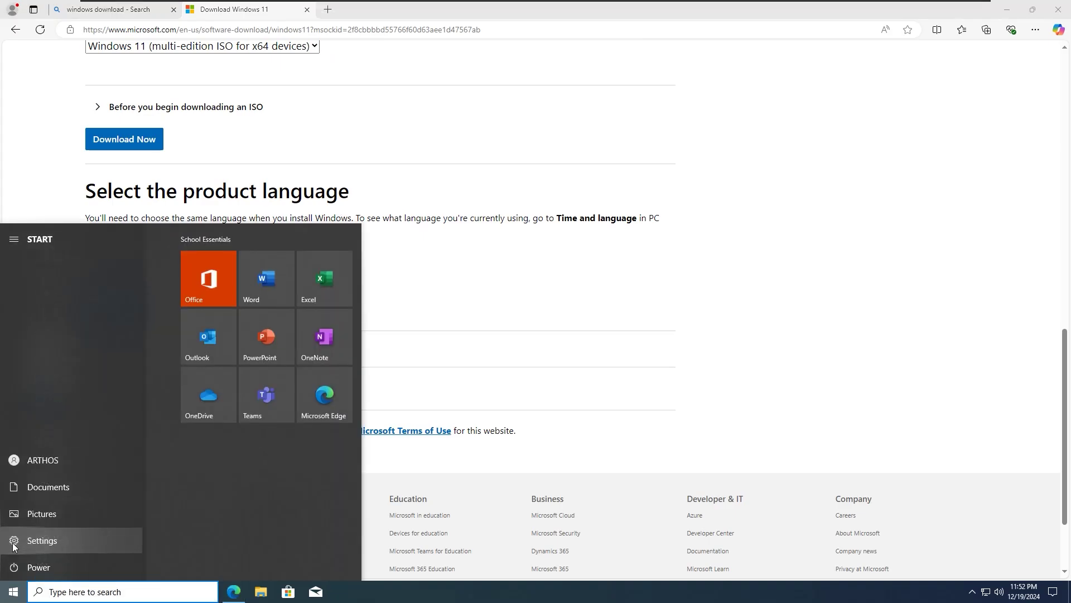
{"action": "left_click", "coordinate": [14, 539]}
{"action": "left_click_drag", "start_coordinate": [350, 9], "coordinate": [641, 138]}
{"action": "scroll", "coordinate": [533, 313], "scroll_direction": "down", "scroll_amount": 3}
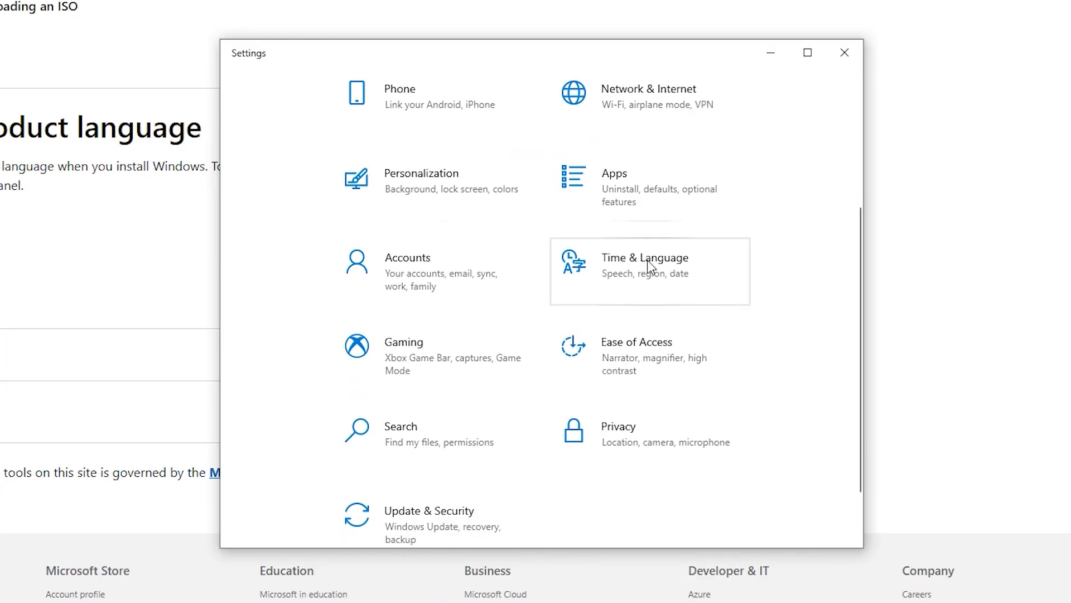
{"action": "left_click", "coordinate": [653, 263]}
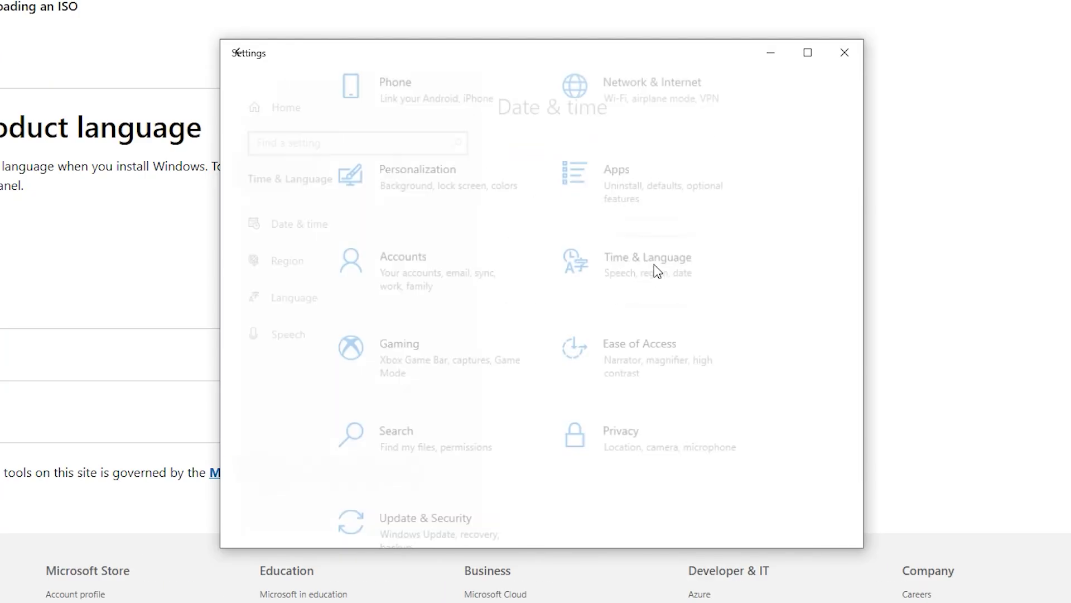
{"action": "left_click", "coordinate": [275, 259]}
{"action": "left_click", "coordinate": [274, 291]}
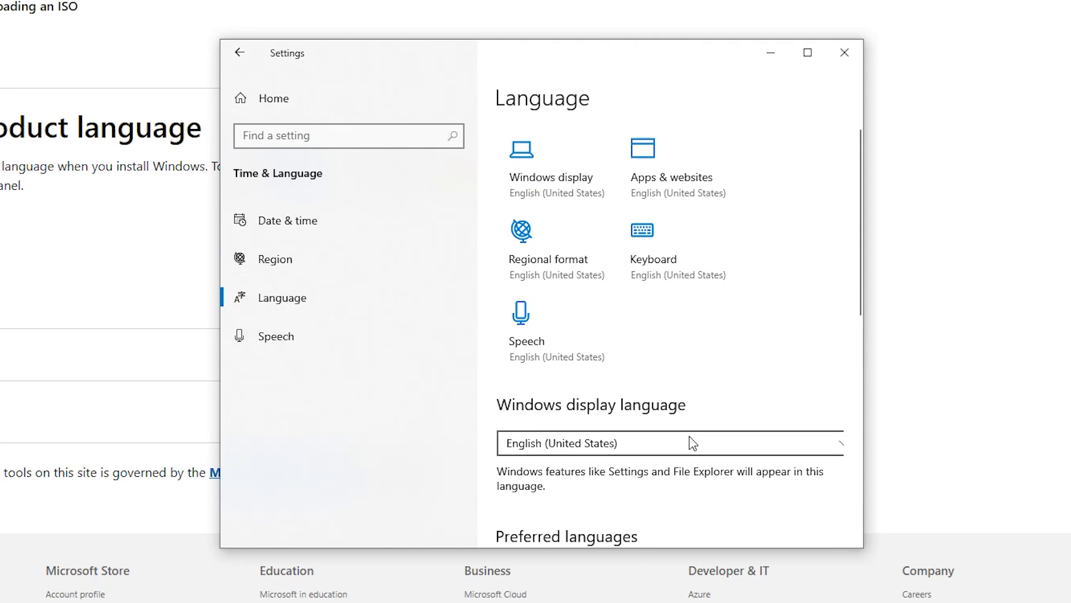
{"action": "scroll", "coordinate": [690, 440], "scroll_direction": "down", "scroll_amount": 3}
Close Windows Settings, then select and confirm English (United States) as the product language.
{"action": "left_click", "coordinate": [845, 53]}
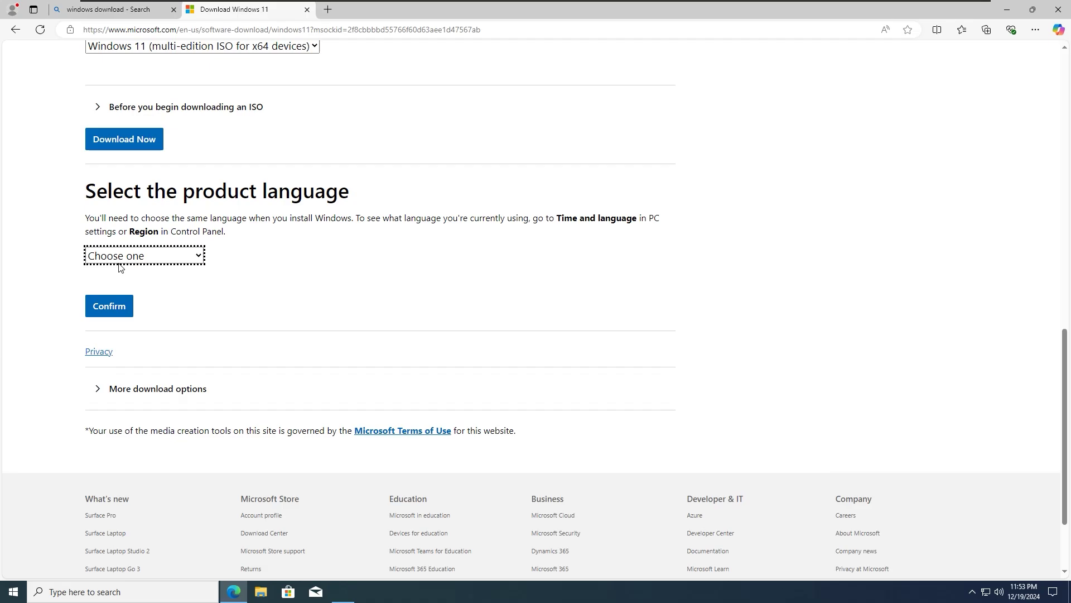
{"action": "left_click", "coordinate": [144, 256]}
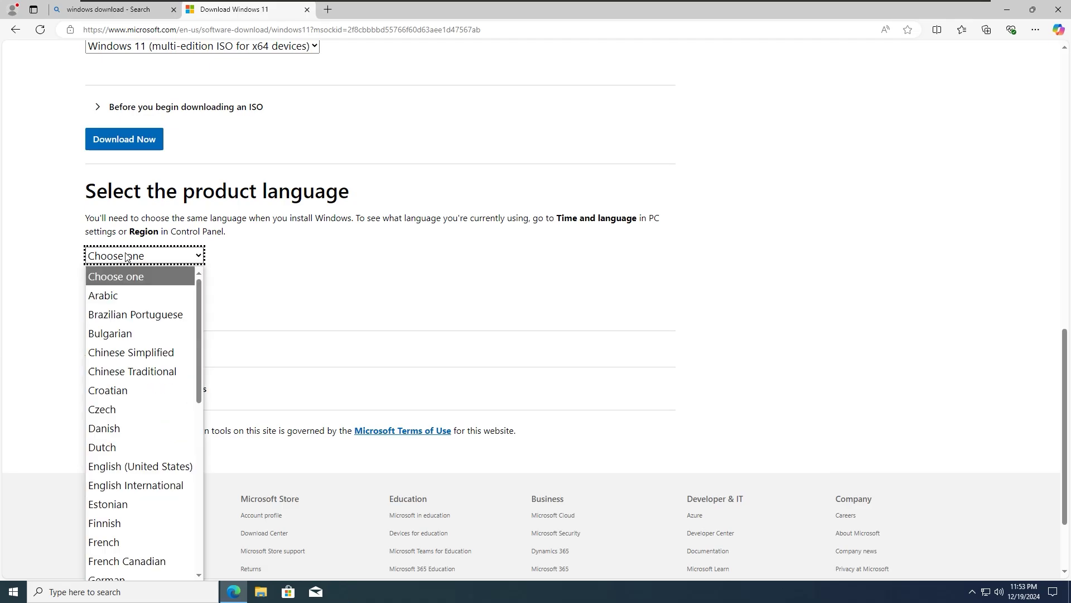
{"action": "left_click", "coordinate": [159, 466]}
{"action": "left_click", "coordinate": [108, 308]}
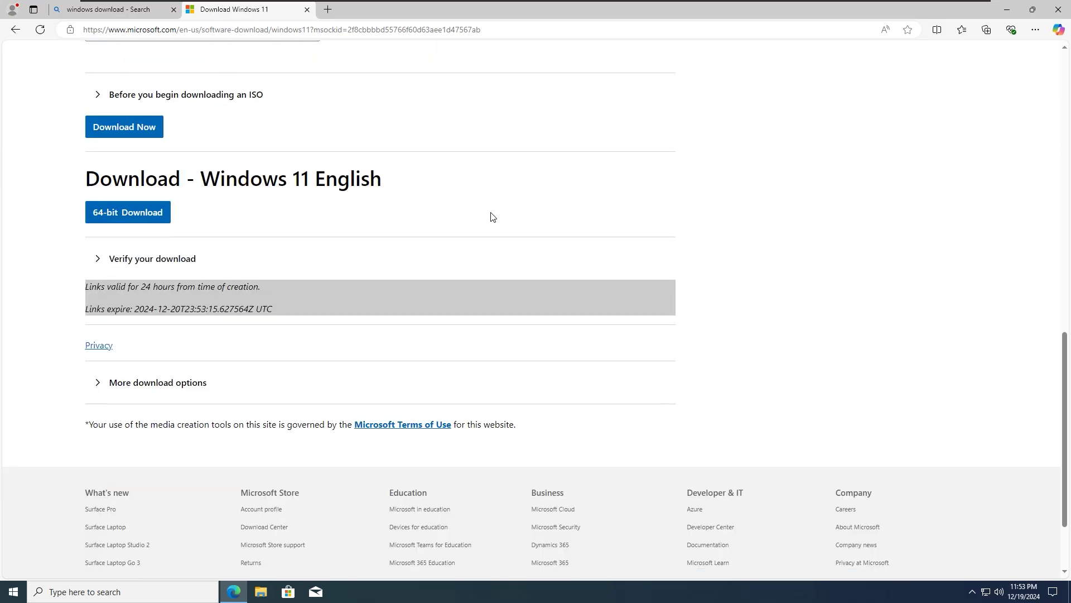
Start the Windows 11 English 64-bit ISO download, then cancel it.
{"action": "scroll", "coordinate": [489, 216], "scroll_direction": "down", "scroll_amount": 2}
{"action": "left_click", "coordinate": [140, 110]}
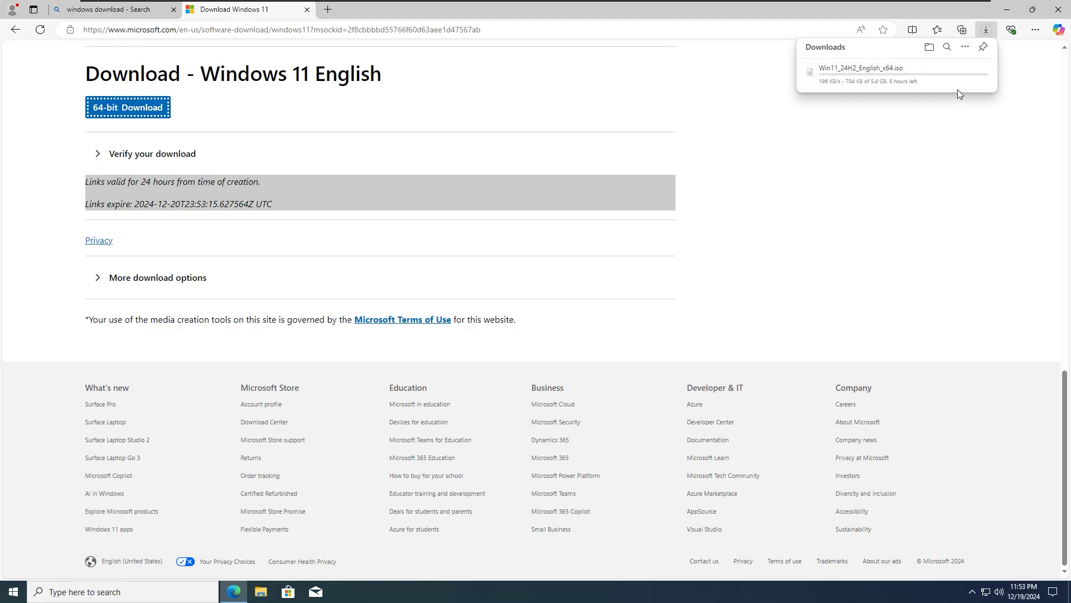
{"action": "left_click", "coordinate": [975, 72]}
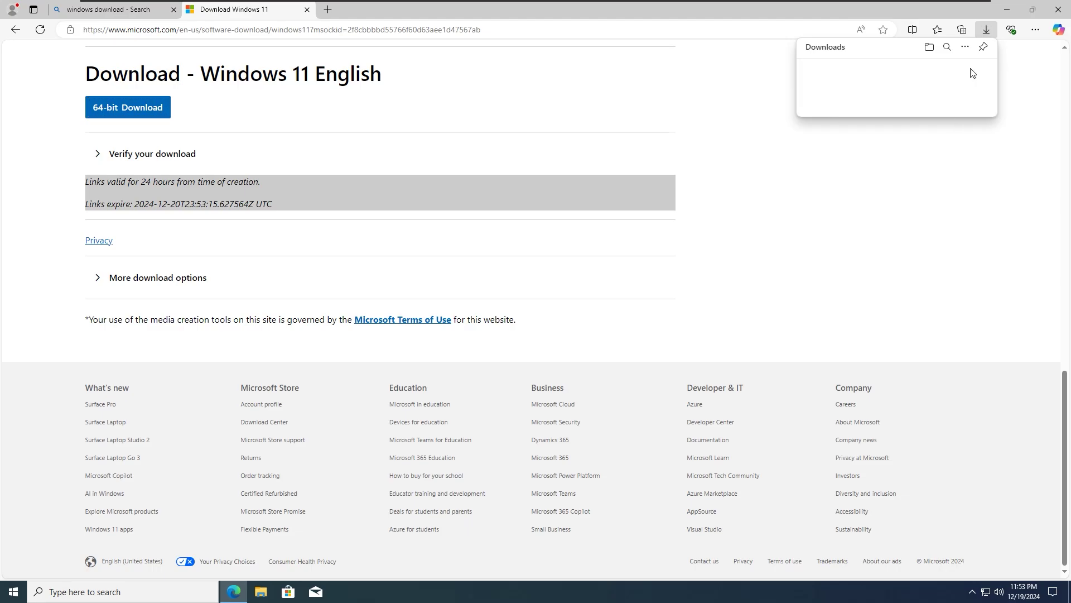
Minimize Edge and mount the Windows 11 ISO file from the desktop.
{"action": "left_click", "coordinate": [1008, 11]}
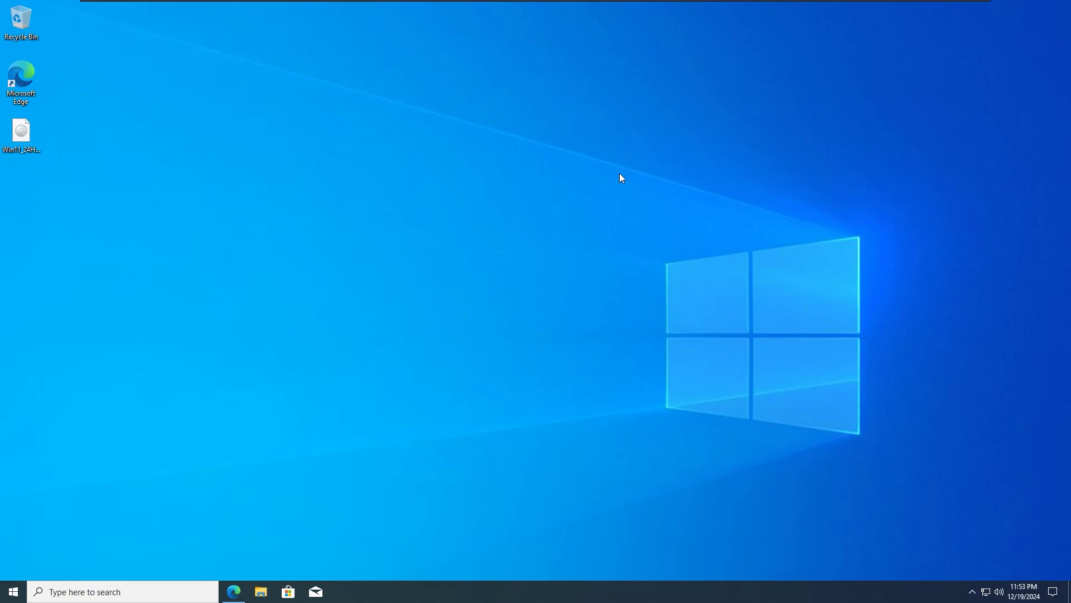
{"action": "right_click", "coordinate": [24, 132]}
{"action": "left_click", "coordinate": [57, 141]}
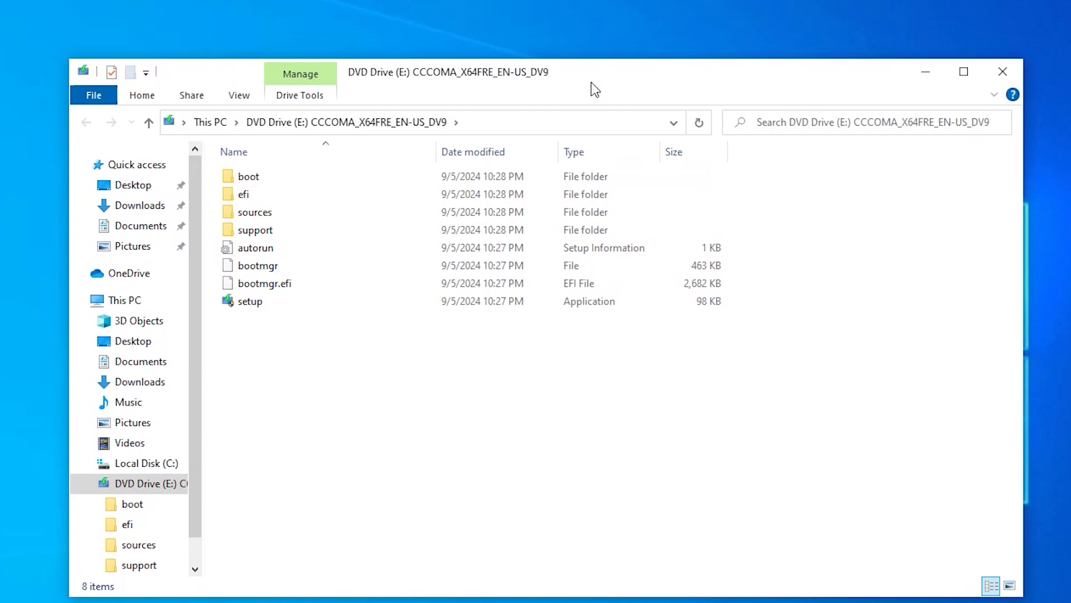
Run setup from the mounted DVD drive as administrator.
{"action": "left_click", "coordinate": [277, 289]}
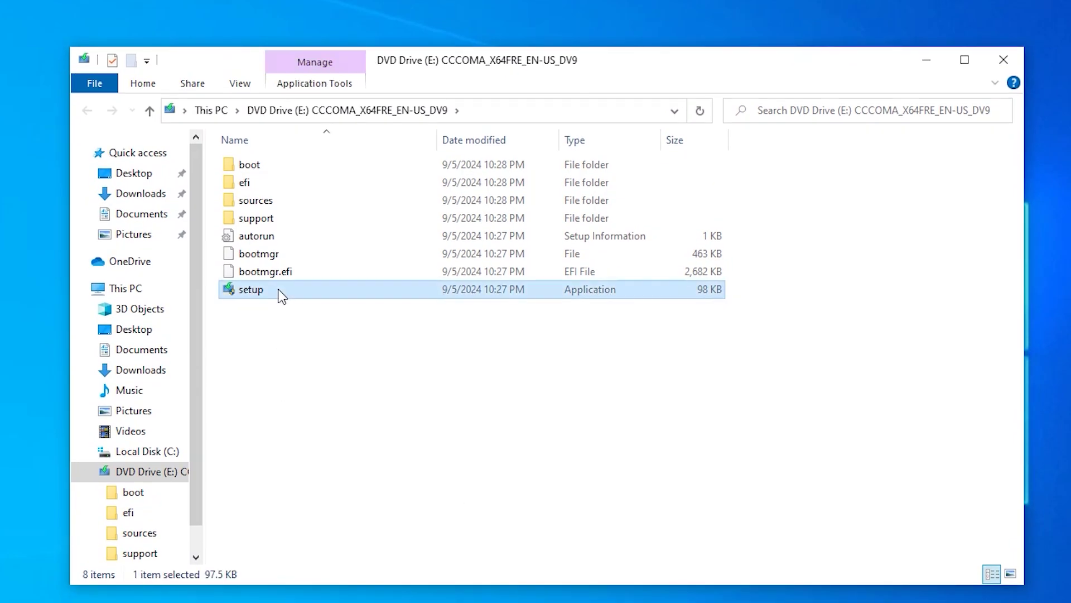
{"action": "right_click", "coordinate": [324, 292]}
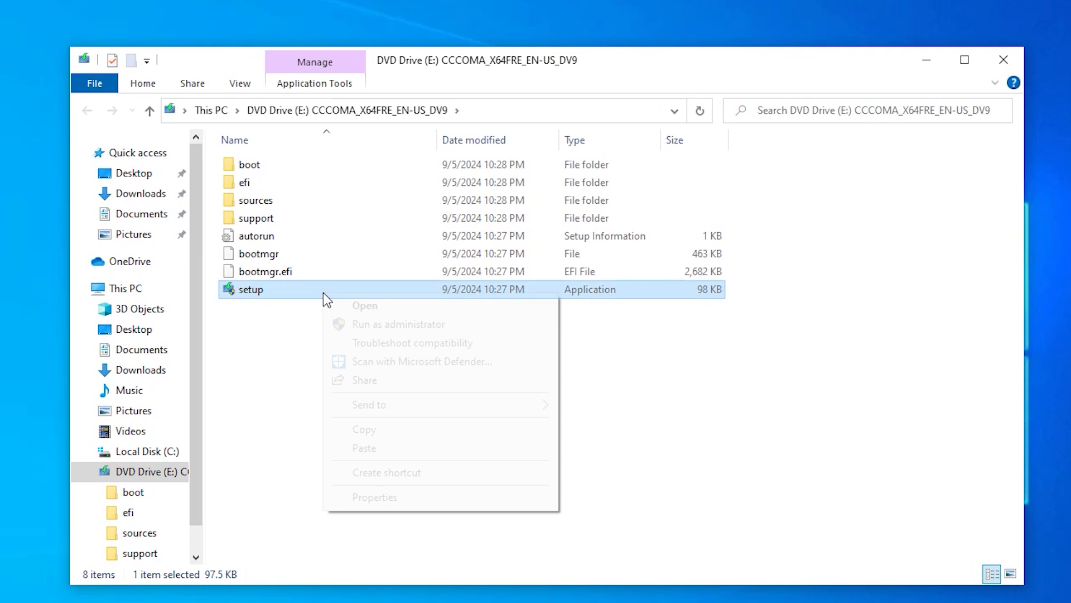
{"action": "left_click", "coordinate": [351, 325]}
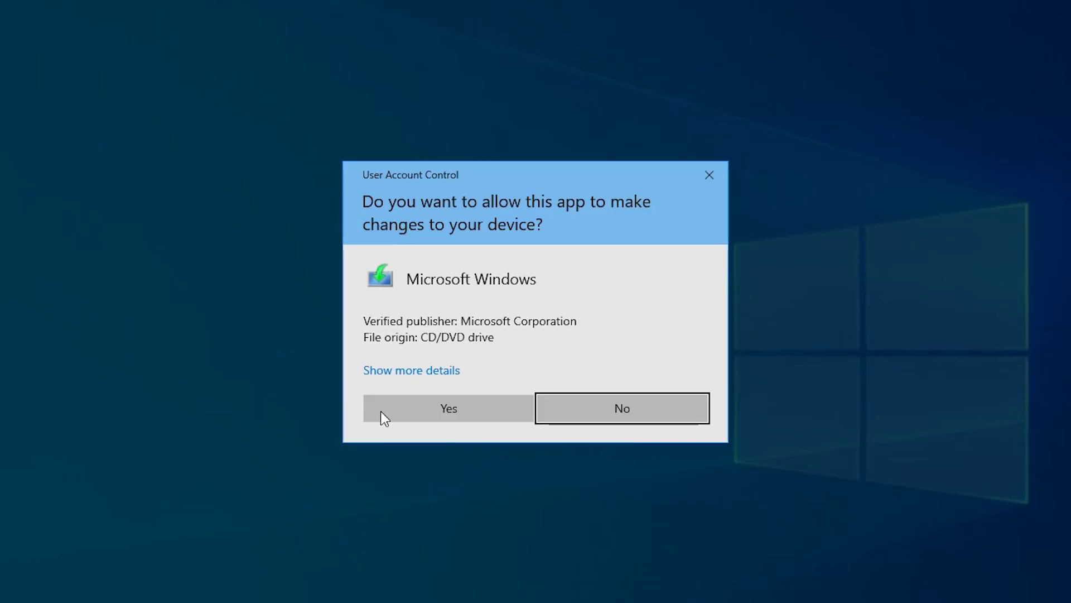
Approve UAC, set Setup updates to Not right now, and close after the TPM 2.0 check fails.
{"action": "left_click", "coordinate": [413, 418]}
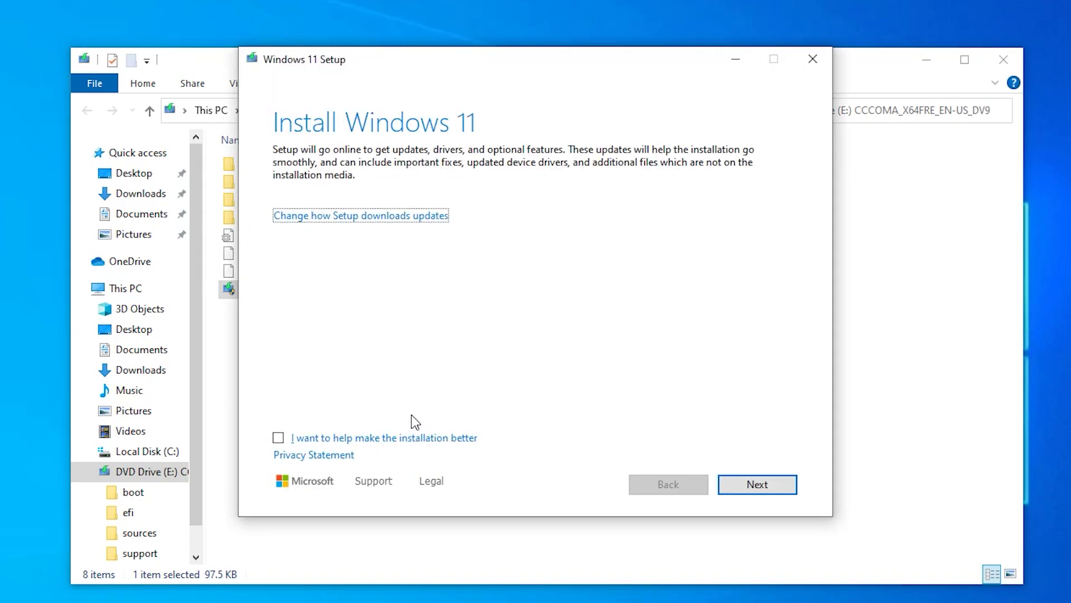
{"action": "left_click", "coordinate": [309, 438]}
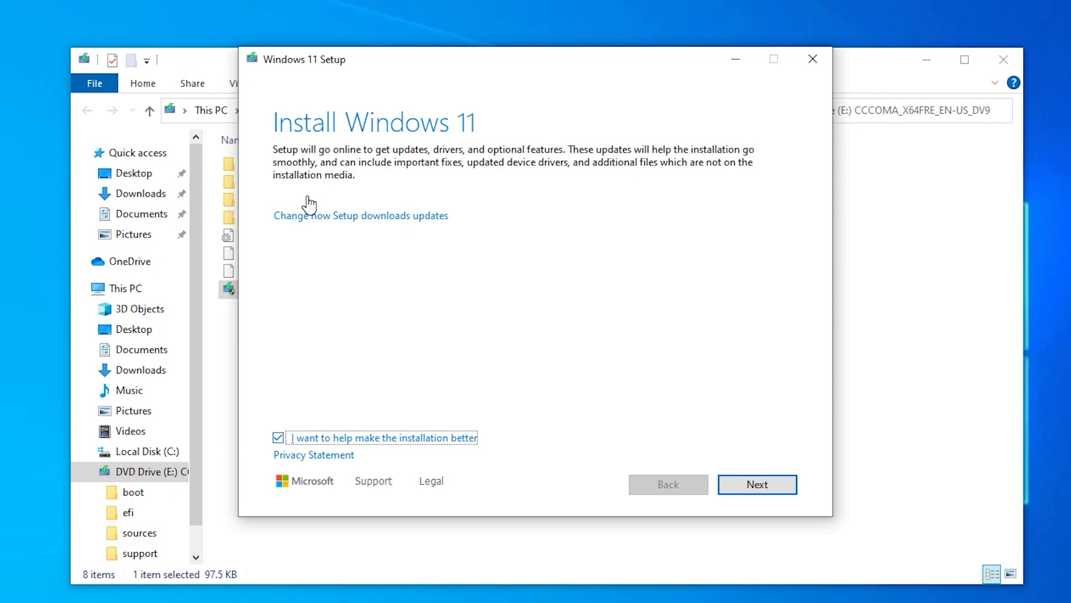
{"action": "left_click", "coordinate": [354, 218]}
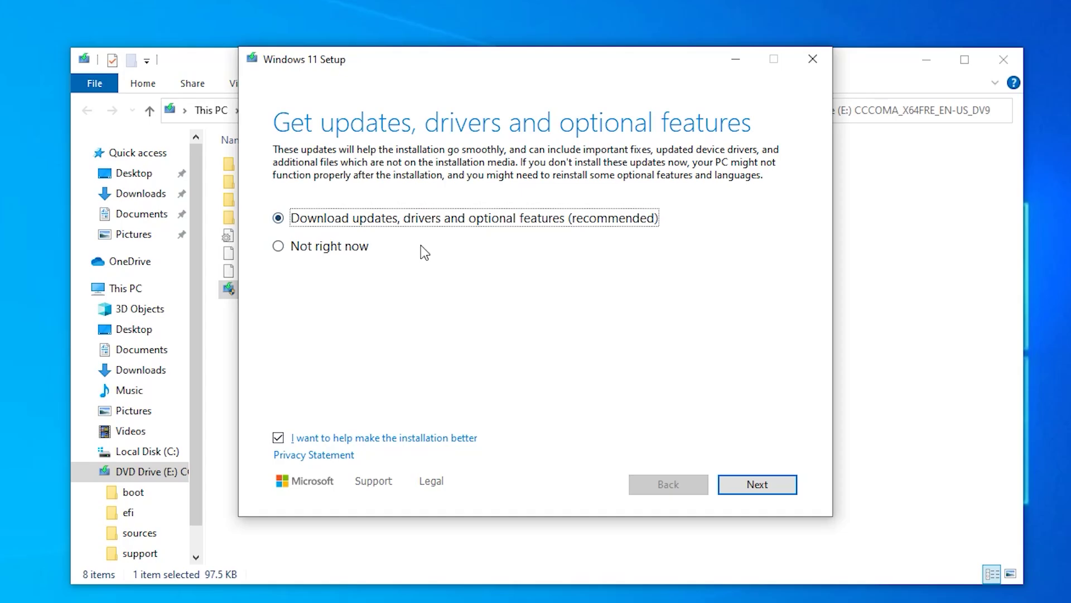
{"action": "left_click", "coordinate": [308, 251]}
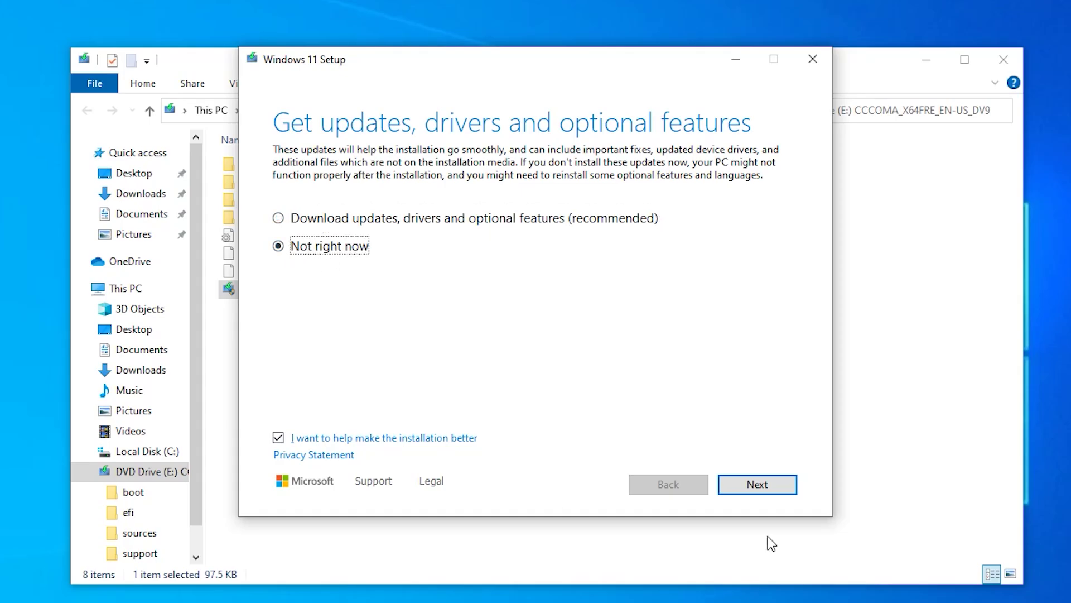
{"action": "left_click", "coordinate": [750, 490]}
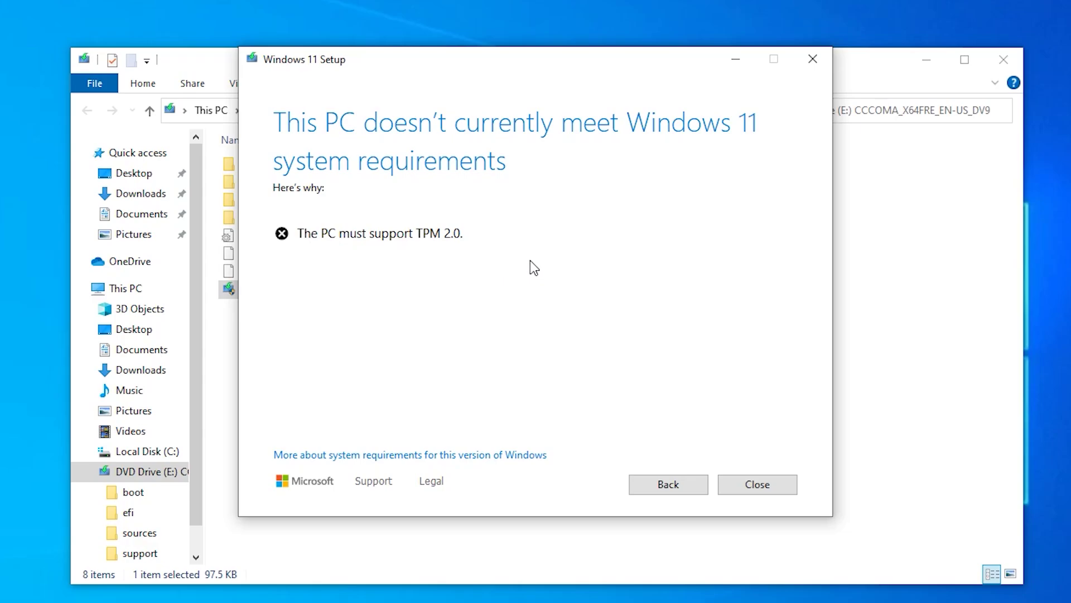
{"action": "left_click", "coordinate": [790, 491]}
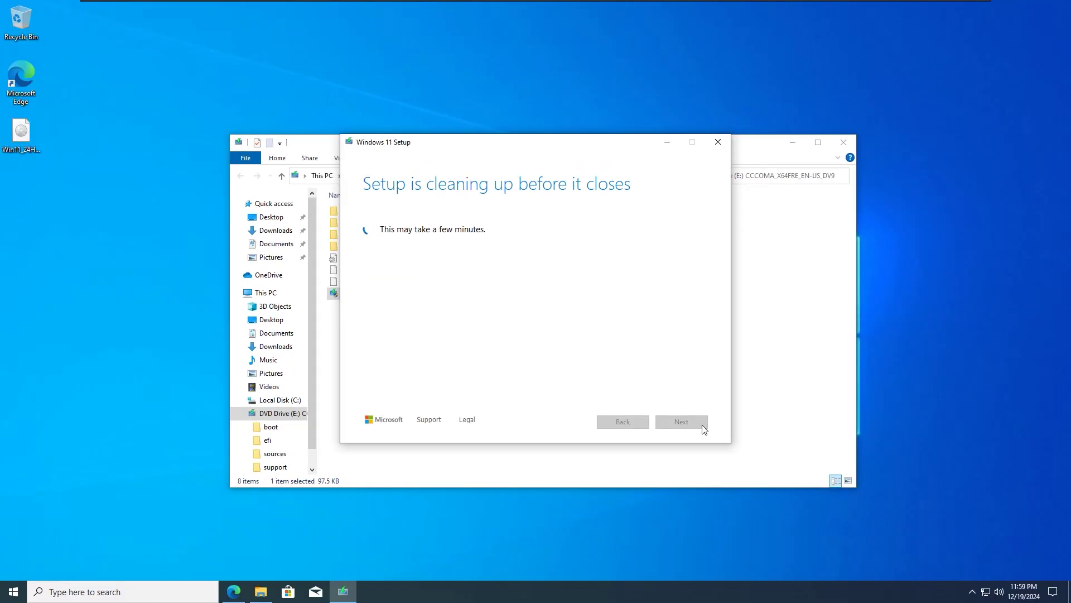
Open Command Prompt as administrator via 'cmd' search and approve the UAC prompt.
{"action": "left_click", "coordinate": [140, 592]}
{"action": "type", "text": "cmd"}
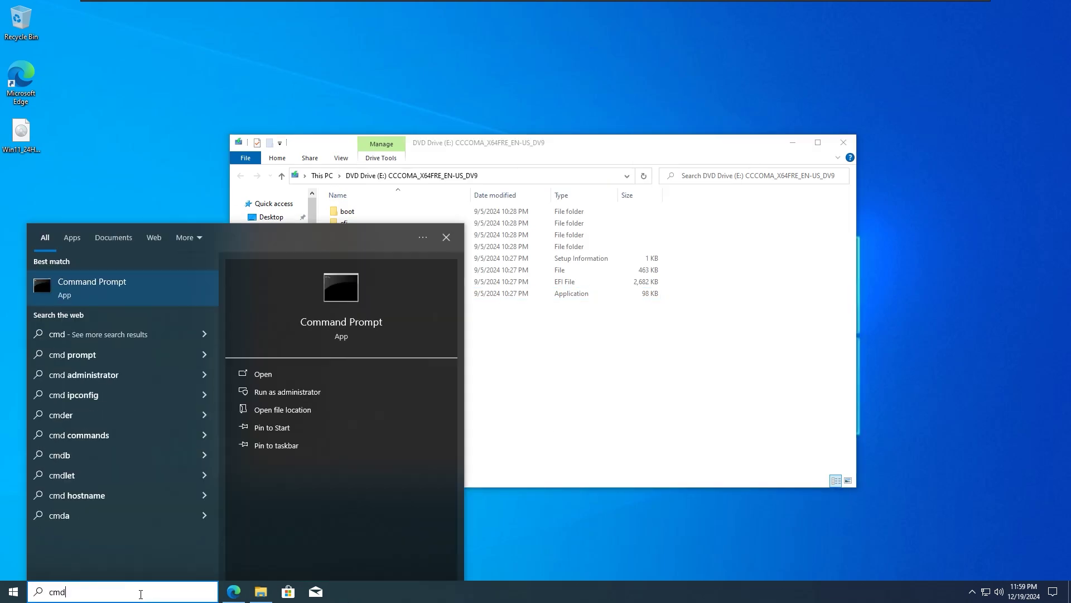
{"action": "left_click", "coordinate": [288, 391]}
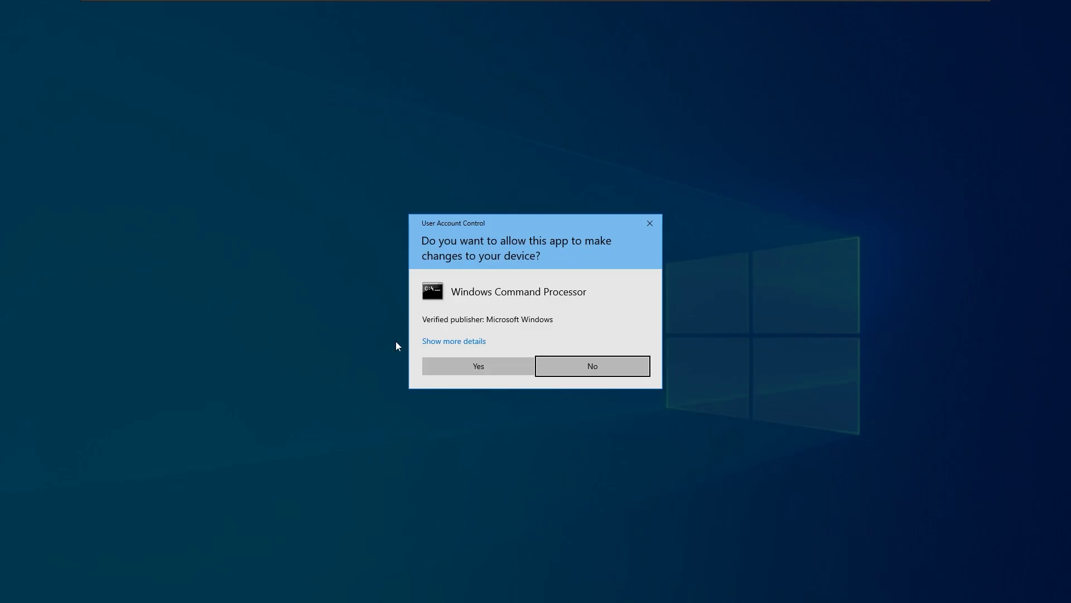
{"action": "left_click", "coordinate": [459, 361]}
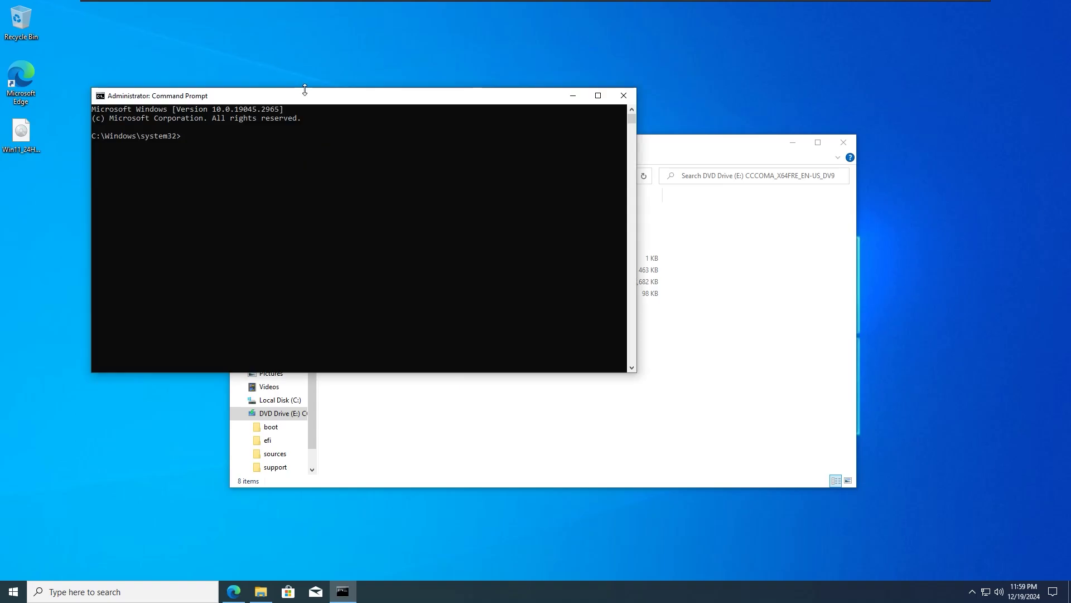
{"action": "left_click_drag", "start_coordinate": [305, 90], "coordinate": [617, 225]}
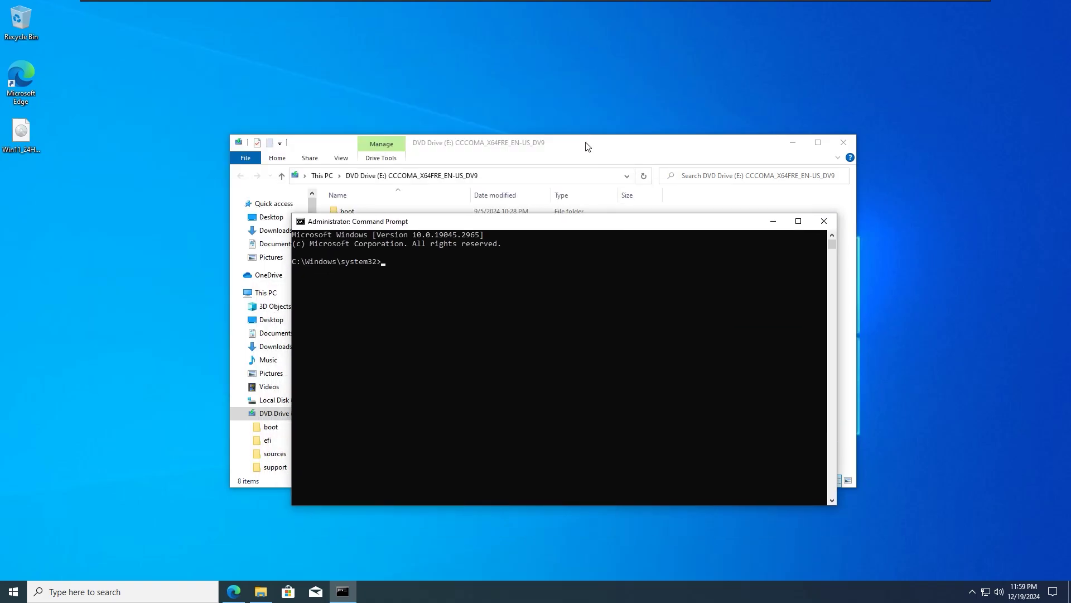
Check the files on DVD Drive (E:) in Explorer, then minimize Explorer.
{"action": "left_click", "coordinate": [587, 146]}
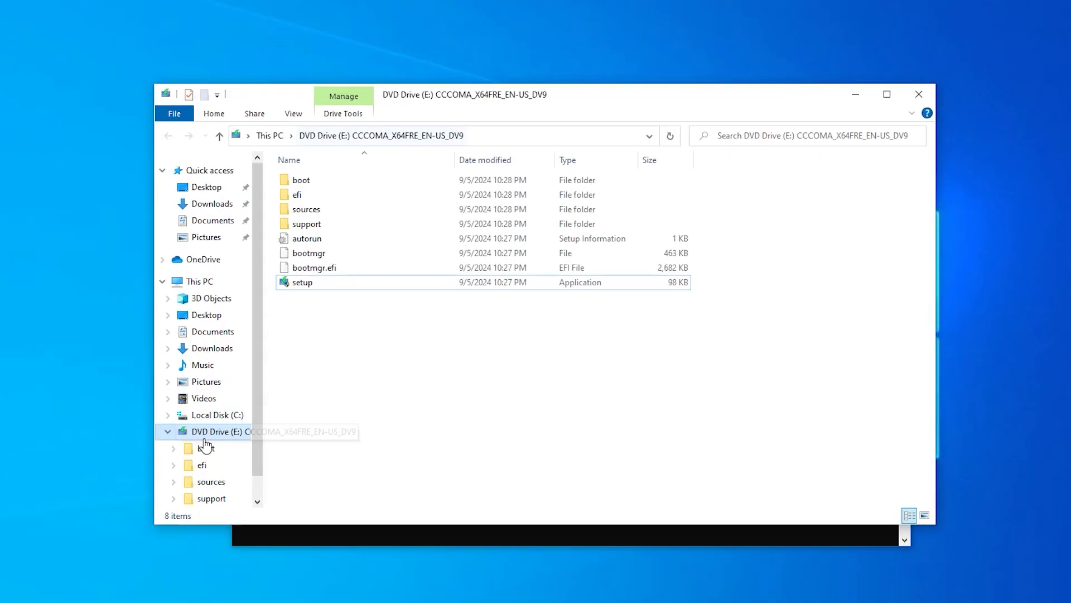
{"action": "left_click", "coordinate": [200, 282]}
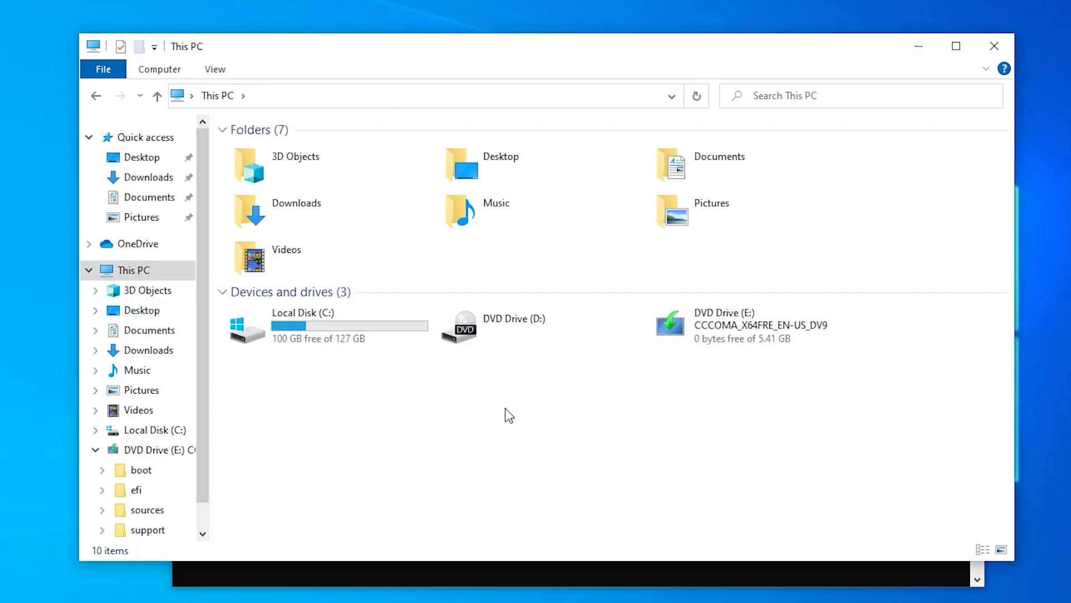
{"action": "double_click", "coordinate": [736, 322]}
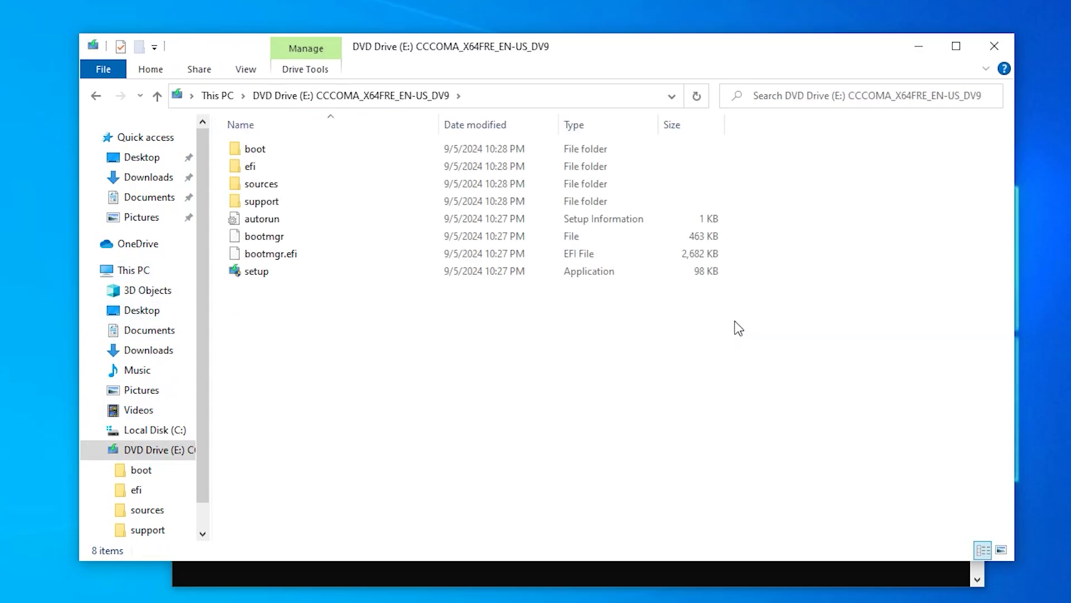
{"action": "left_click", "coordinate": [915, 46]}
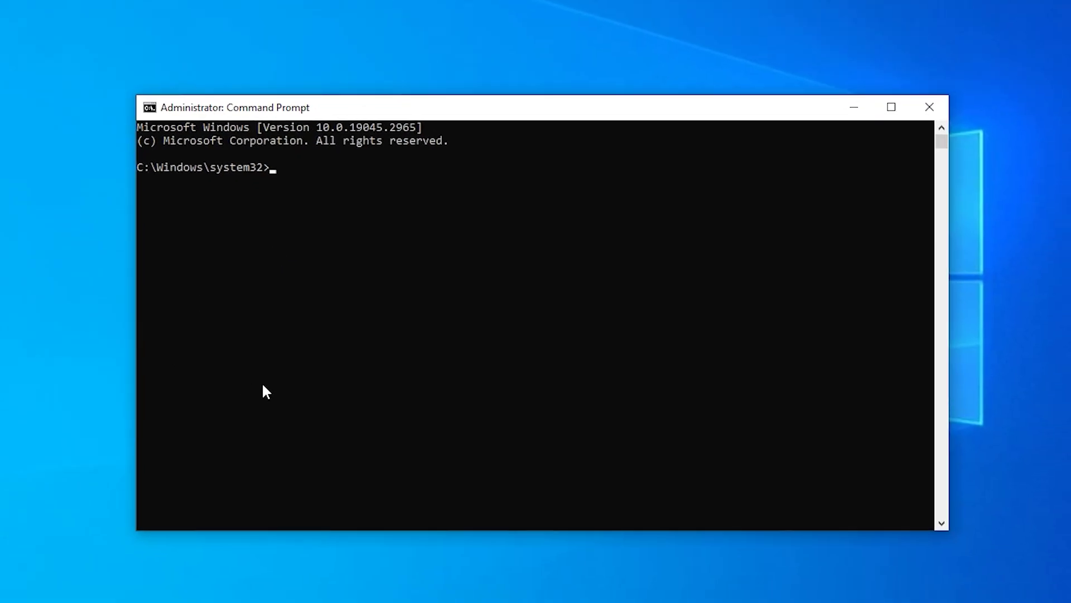
Switch to drive E:, list it, enter sources, and run 'setupprep.exe /product server'.
{"action": "type", "text": "E:"}
{"action": "key", "text": "Return"}
{"action": "type", "text": "DIR"}
{"action": "key", "text": "Return"}
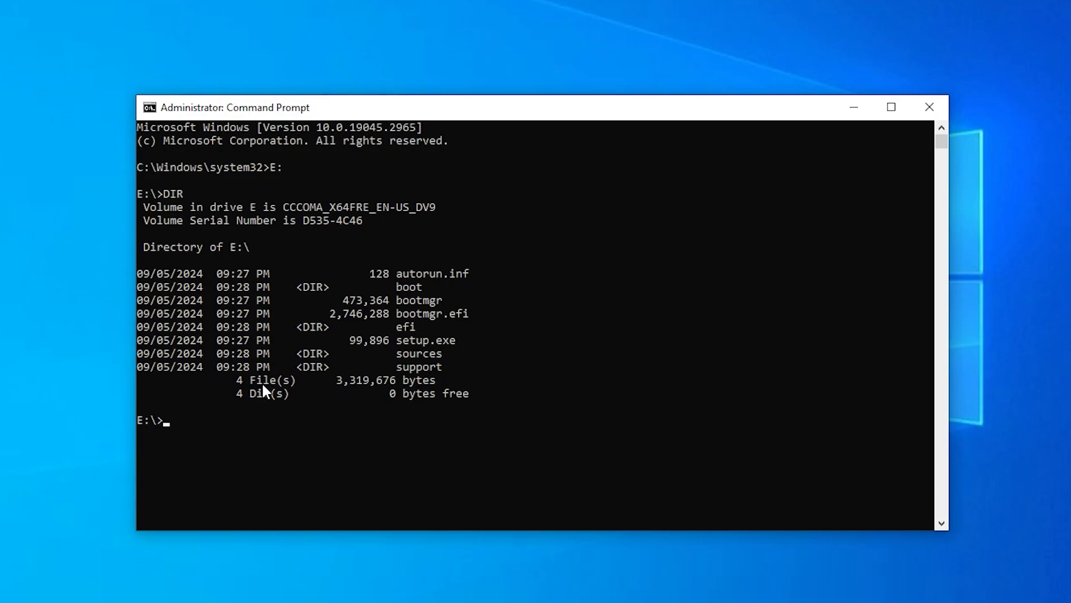
{"action": "type", "text": "CD sources"}
{"action": "key", "text": "Return"}
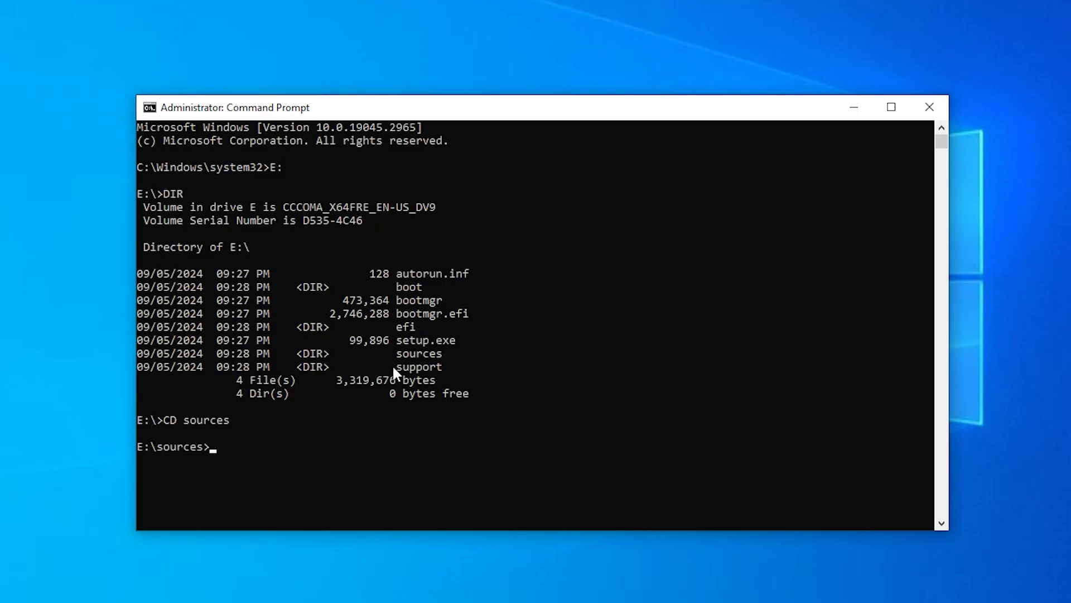
{"action": "type", "text": "setupprep.exe /product server"}
{"action": "key", "text": "Return"}
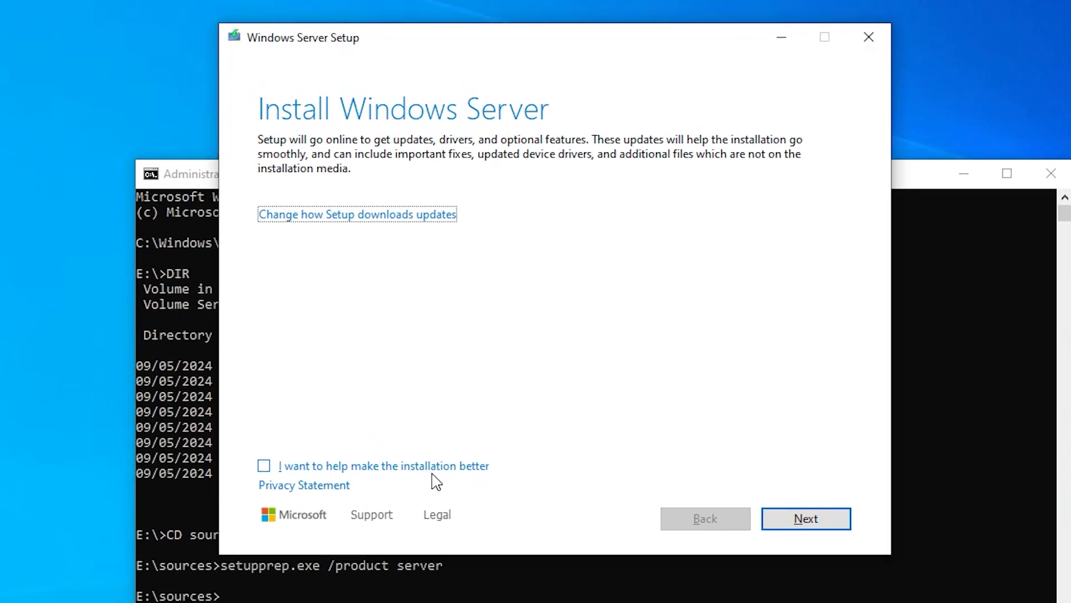
Set updates to Not right now, accept the license terms, and keep files, settings and apps.
{"action": "left_click", "coordinate": [394, 143]}
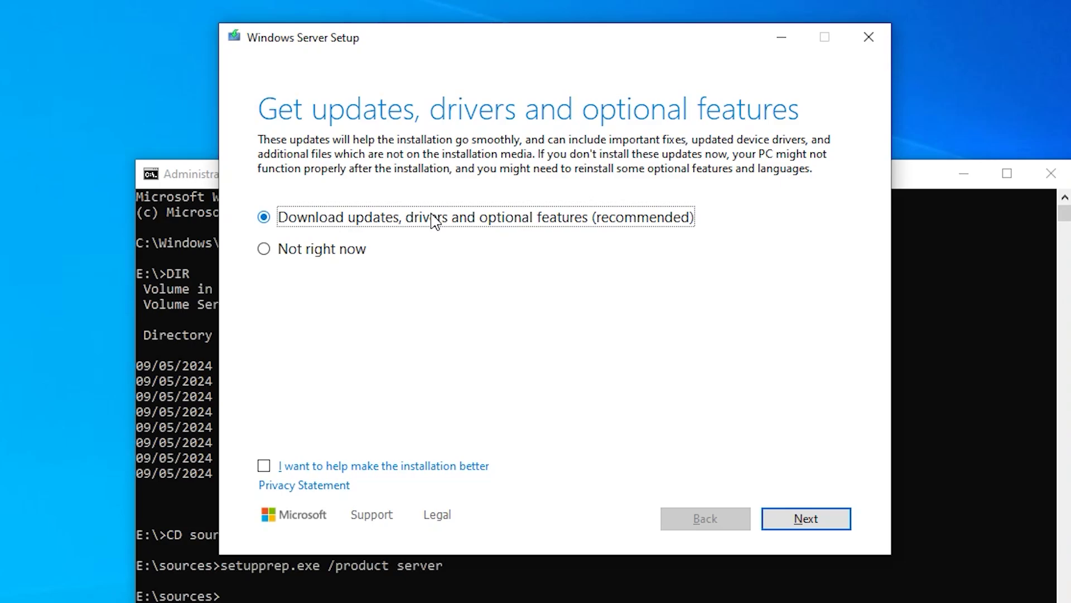
{"action": "left_click", "coordinate": [348, 258]}
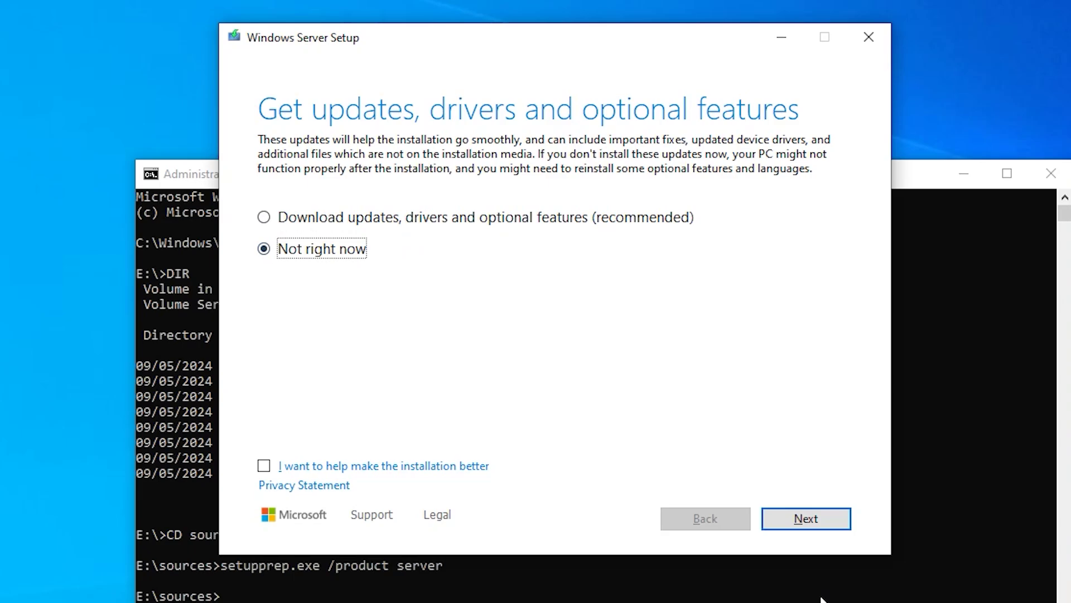
{"action": "left_click", "coordinate": [803, 525]}
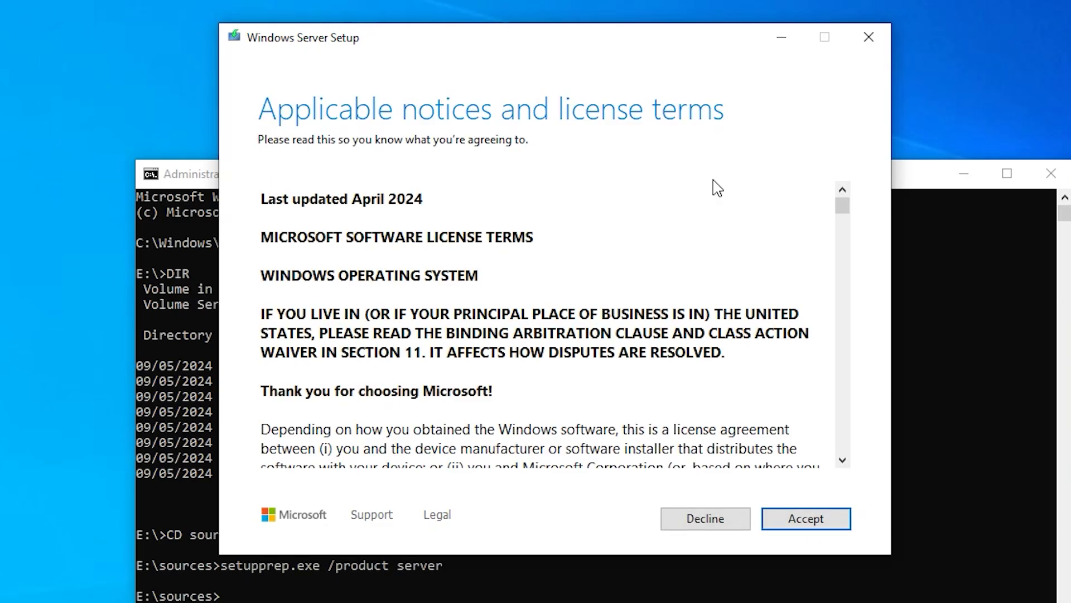
{"action": "scroll", "coordinate": [530, 327], "scroll_direction": "down", "scroll_amount": 10}
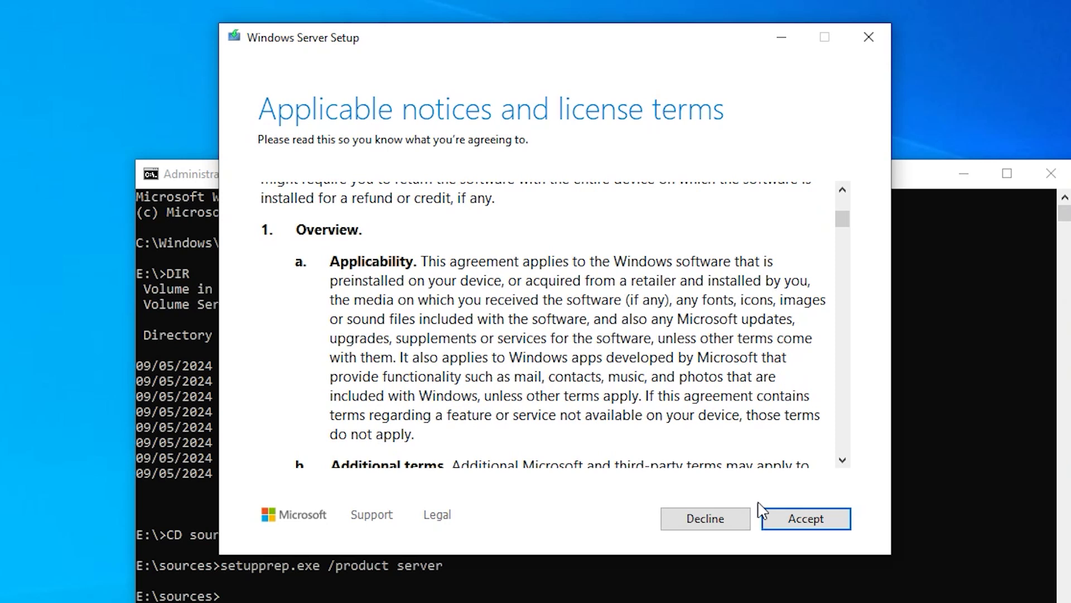
{"action": "left_click", "coordinate": [809, 520]}
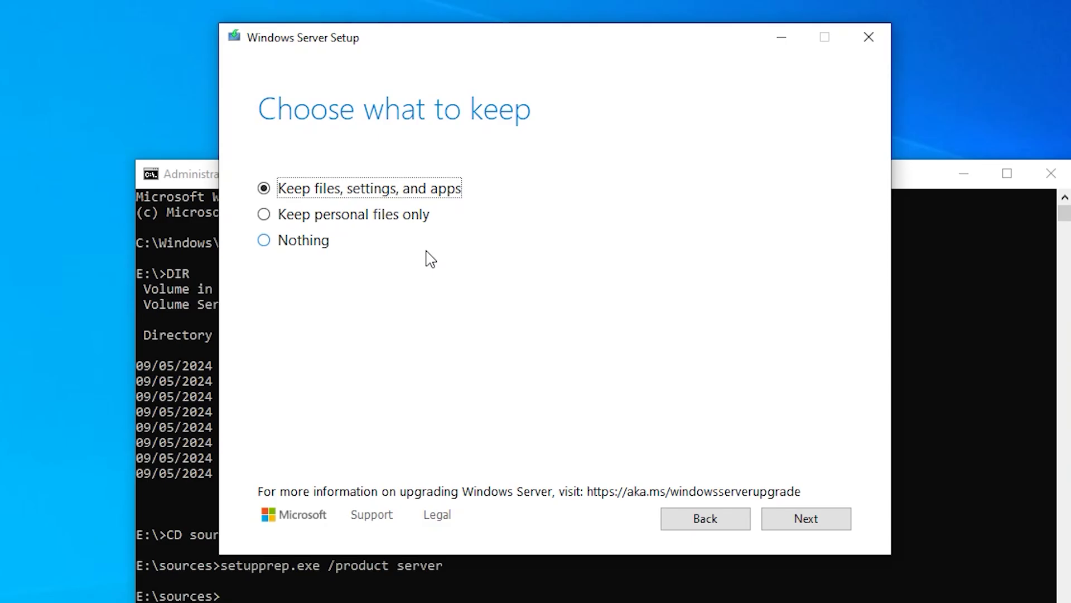
{"action": "left_click", "coordinate": [816, 528]}
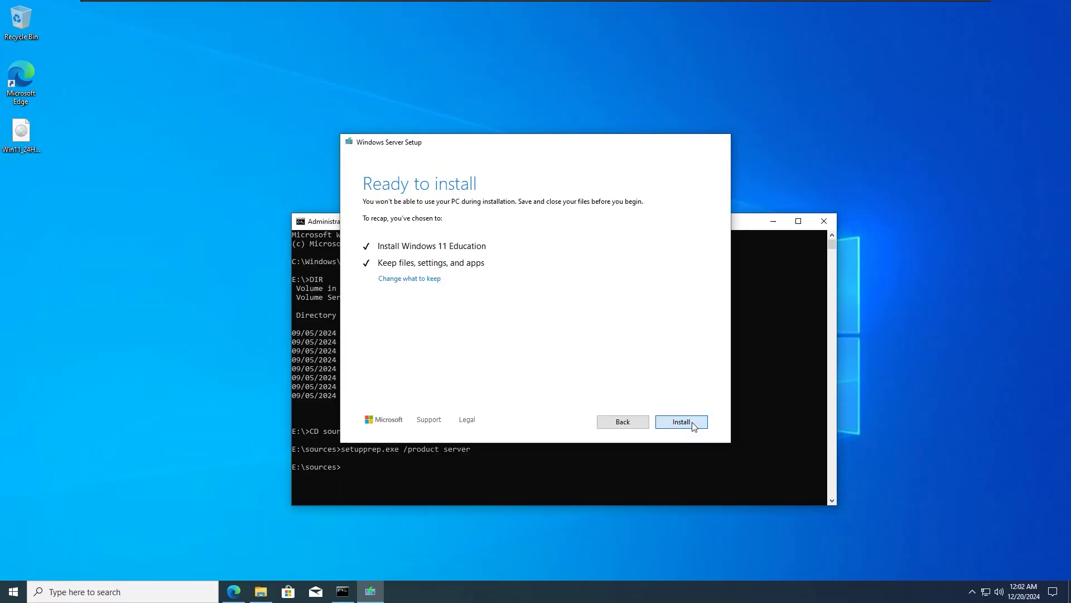
Start the installation, then cancel it at 0% and confirm quitting Setup.
{"action": "left_click", "coordinate": [686, 424]}
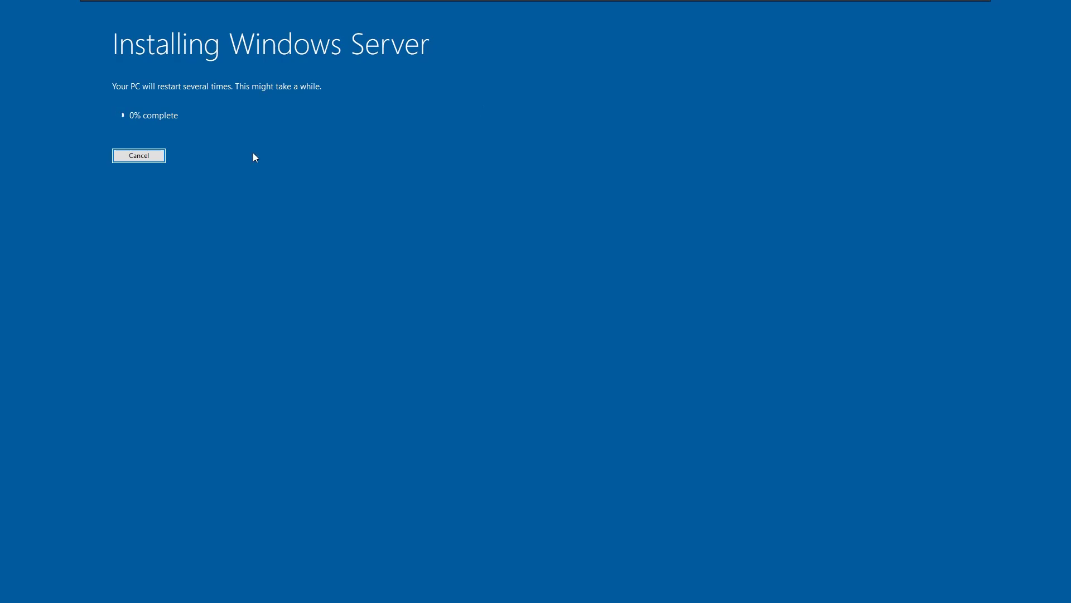
{"action": "left_click", "coordinate": [148, 158]}
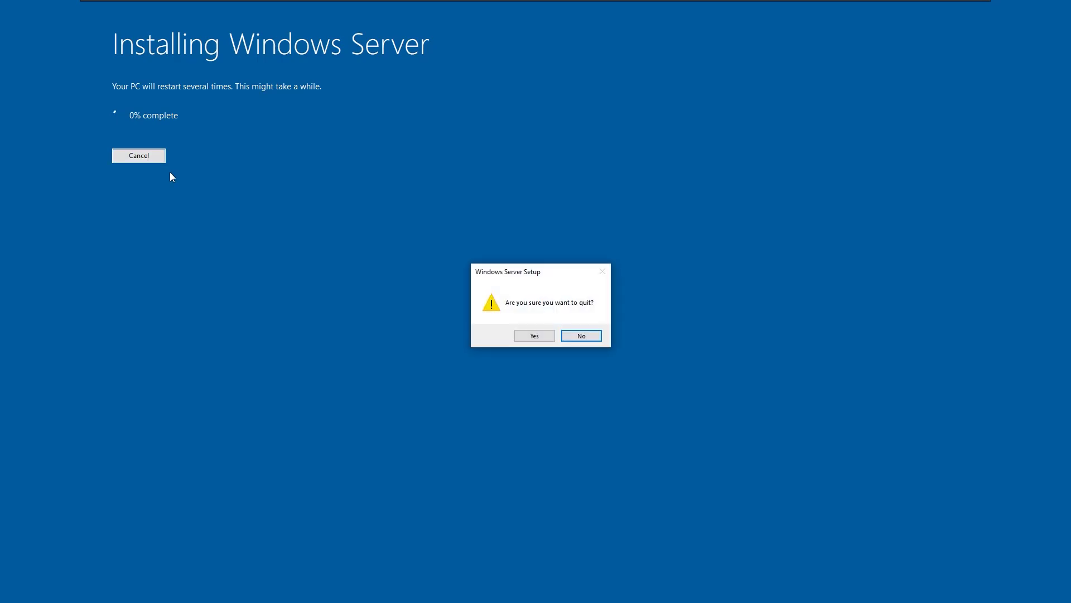
{"action": "left_click", "coordinate": [529, 337]}
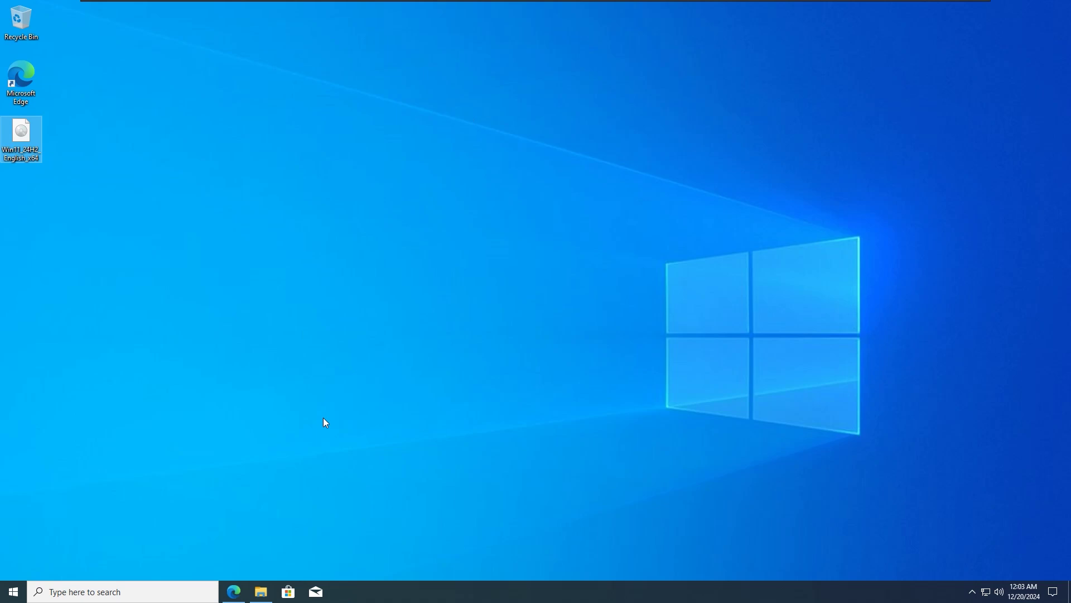
Search the web for 'flyby' in a new Microsoft Edge tab.
{"action": "left_click", "coordinate": [237, 587]}
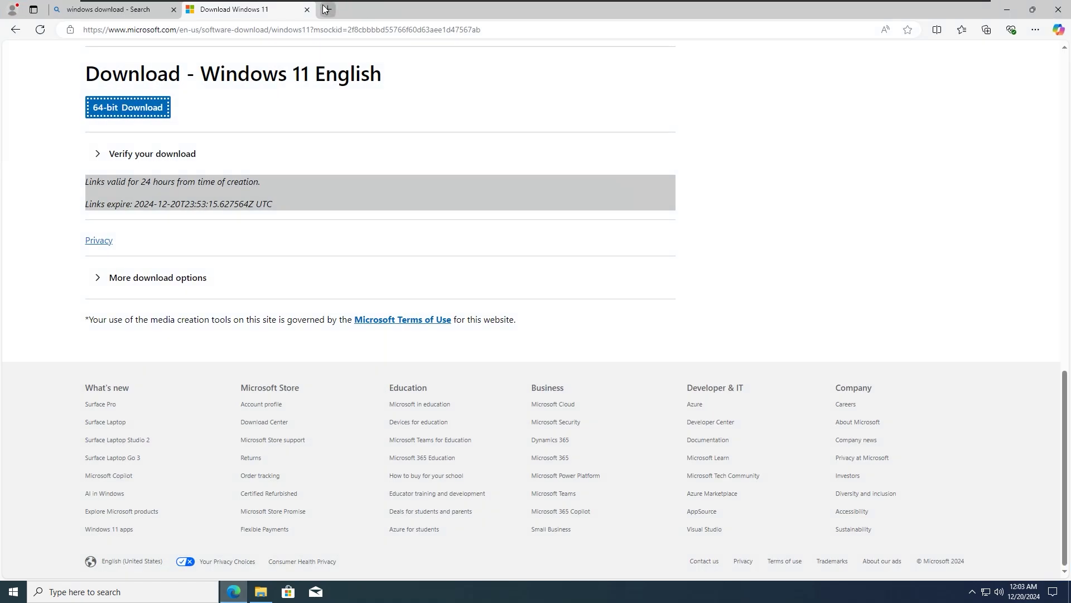
{"action": "left_click", "coordinate": [326, 9]}
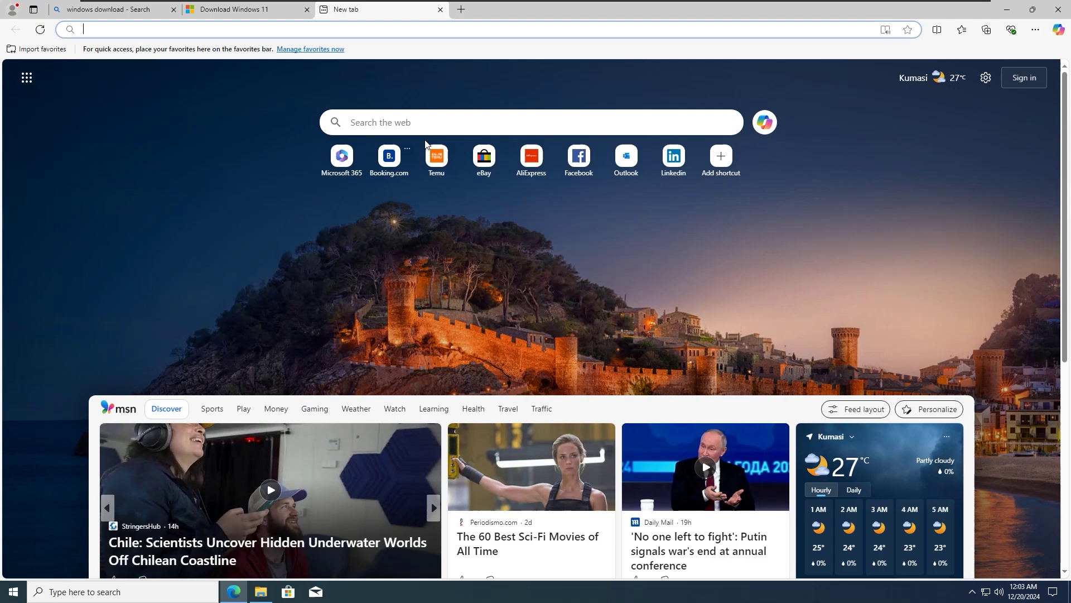
{"action": "left_click", "coordinate": [450, 115]}
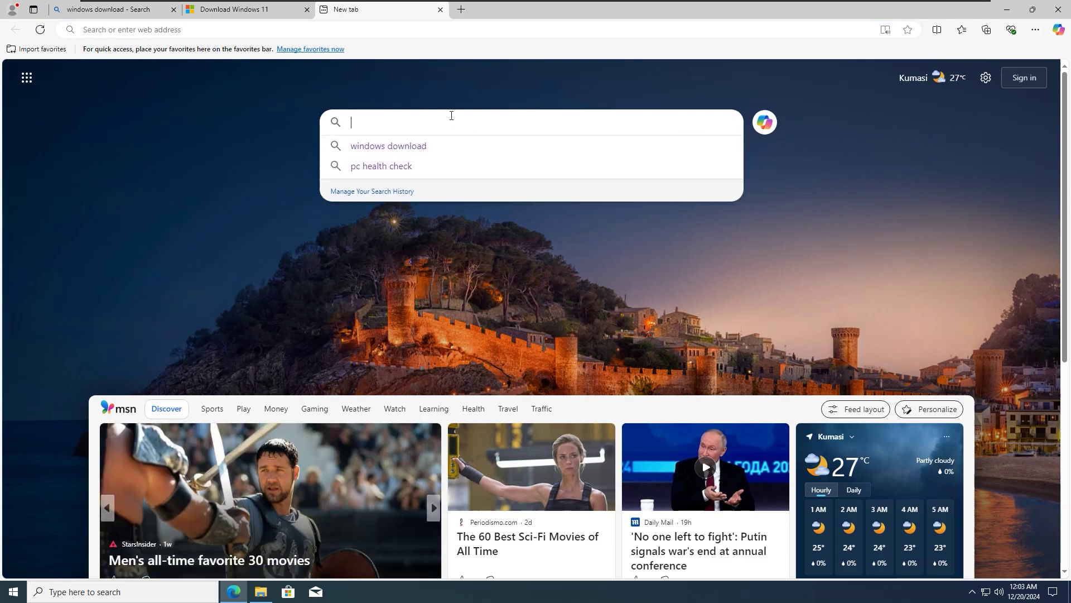
{"action": "type", "text": "flyby"}
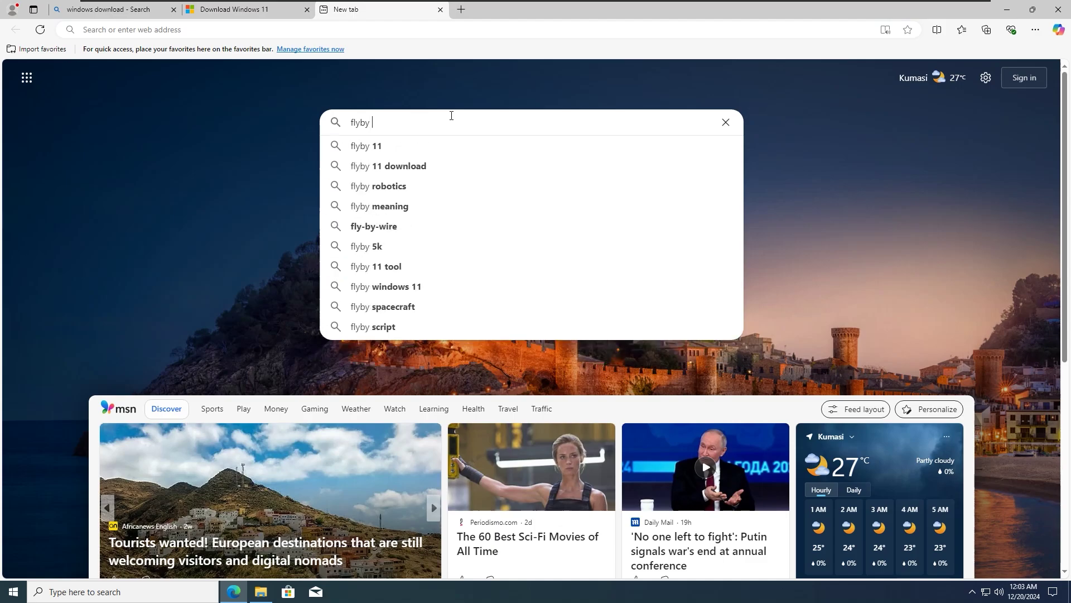
{"action": "key", "text": "Return"}
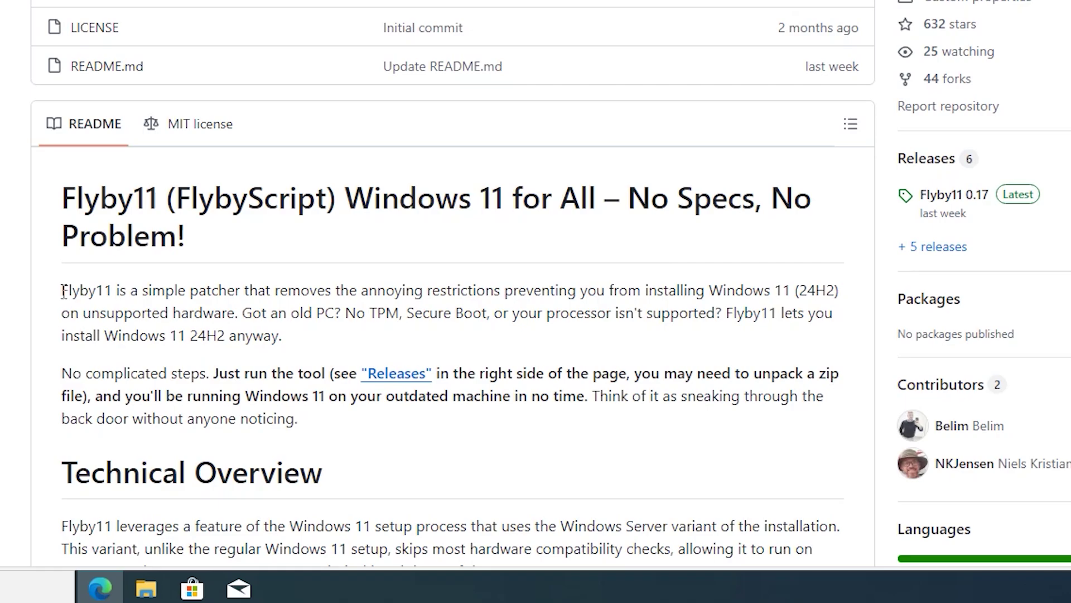
Select the README's opening sentence and open the latest Flyby11 0.17 release.
{"action": "left_click_drag", "start_coordinate": [62, 291], "coordinate": [237, 312]}
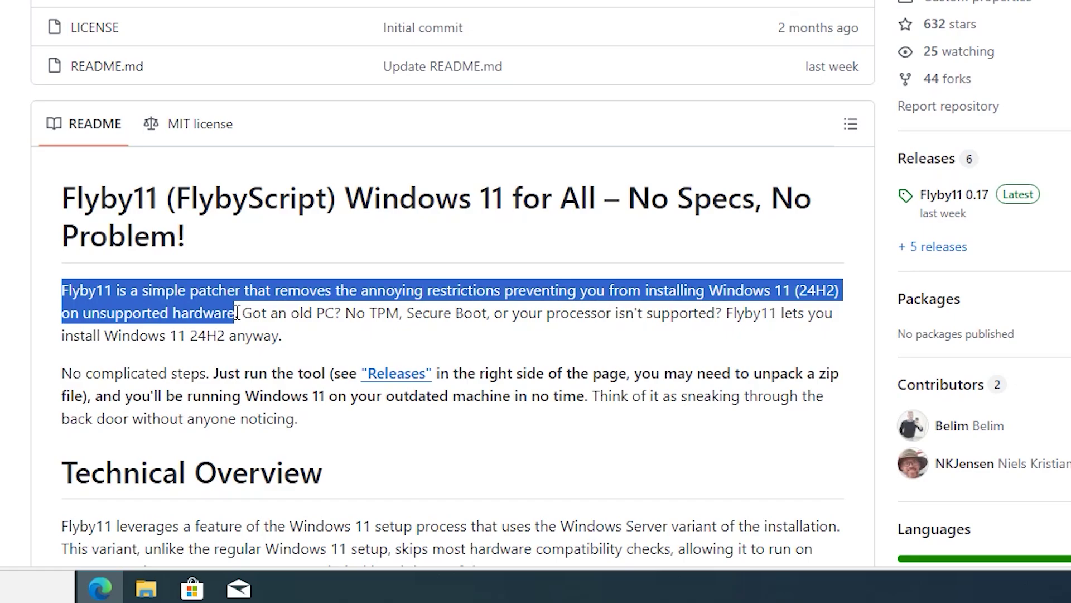
{"action": "left_click_drag", "start_coordinate": [238, 312], "coordinate": [238, 312]}
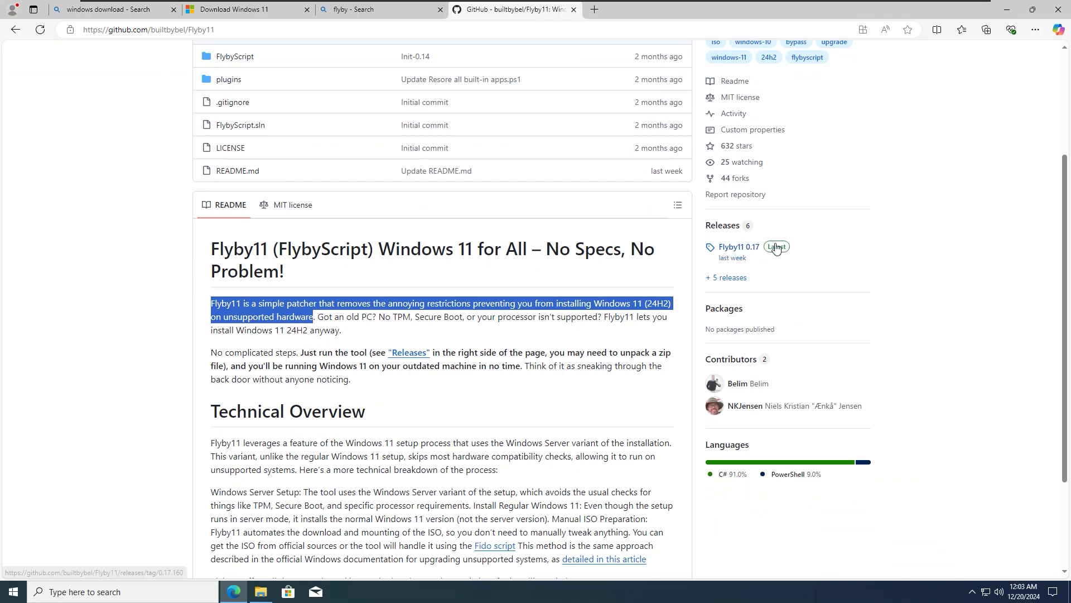
{"action": "left_click", "coordinate": [777, 247]}
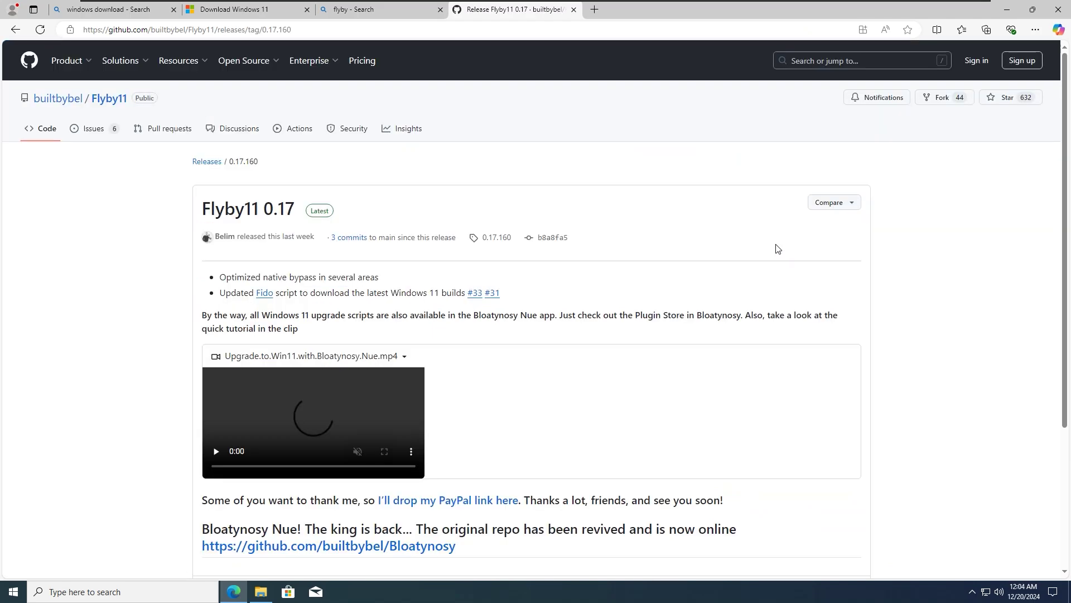
{"action": "scroll", "coordinate": [555, 329], "scroll_direction": "down", "scroll_amount": 8}
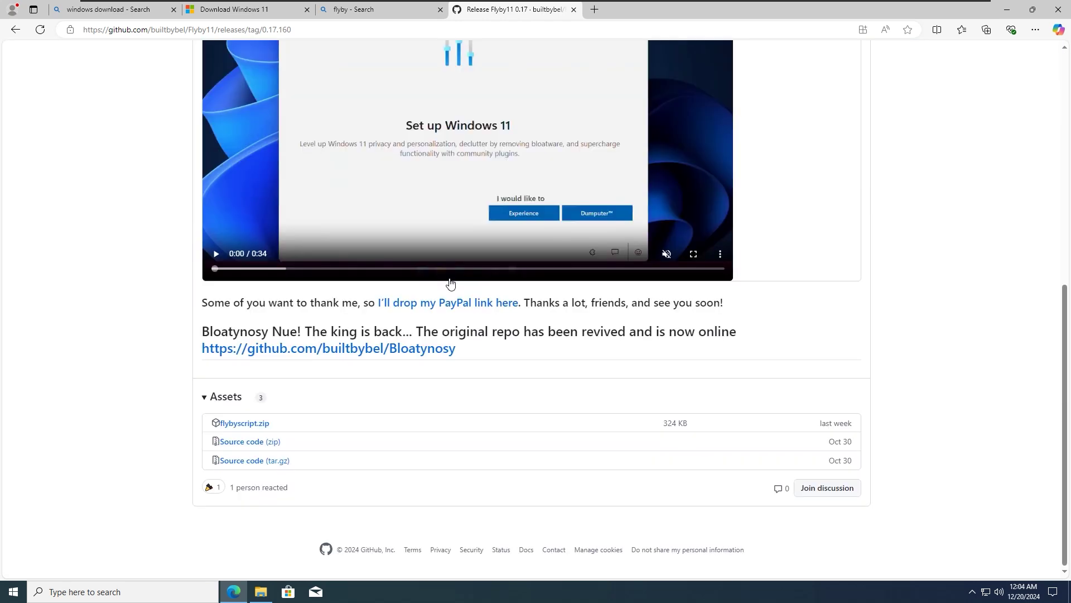
Download flybyscript.zip from the release assets and move it onto the desktop.
{"action": "left_click", "coordinate": [254, 423]}
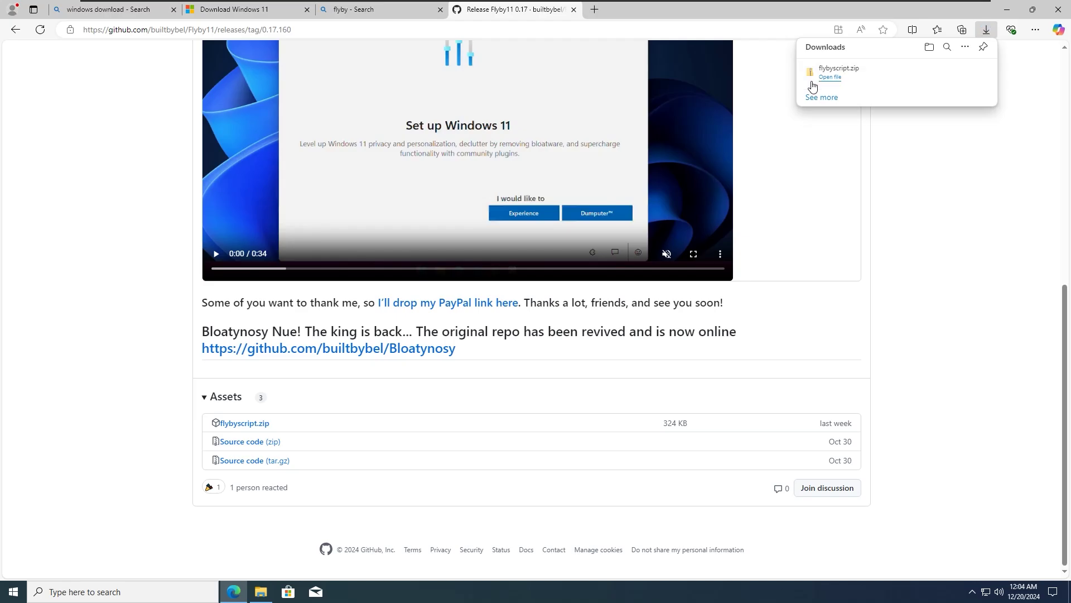
{"action": "left_click", "coordinate": [814, 72]}
{"action": "left_click_drag", "start_coordinate": [1066, 599], "coordinate": [51, 201]}
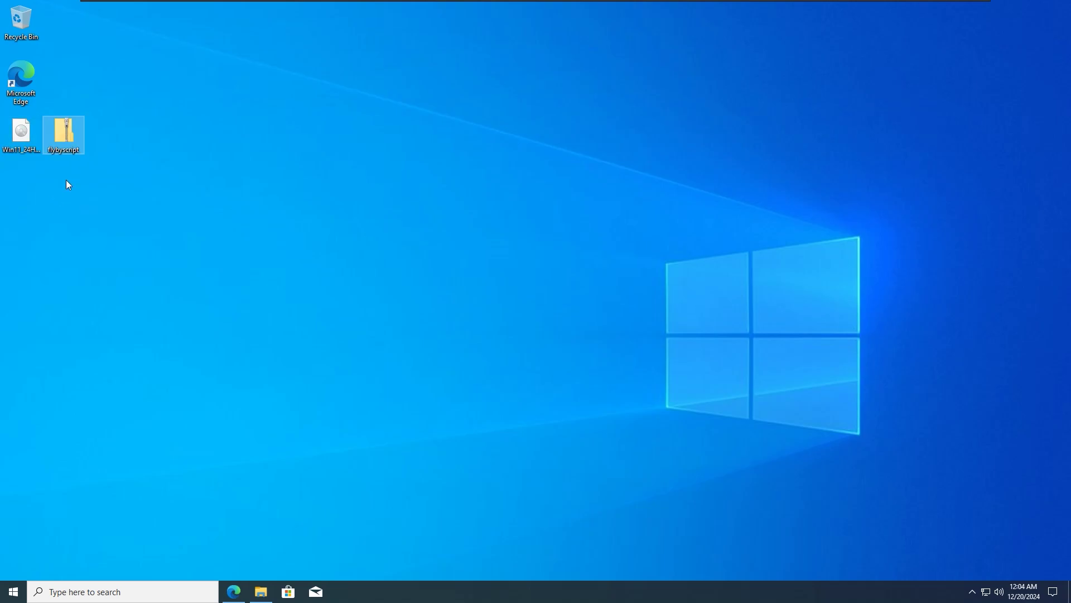
Extract flybyscript.zip into a flybyscript folder and view its files as large icons.
{"action": "right_click", "coordinate": [63, 138]}
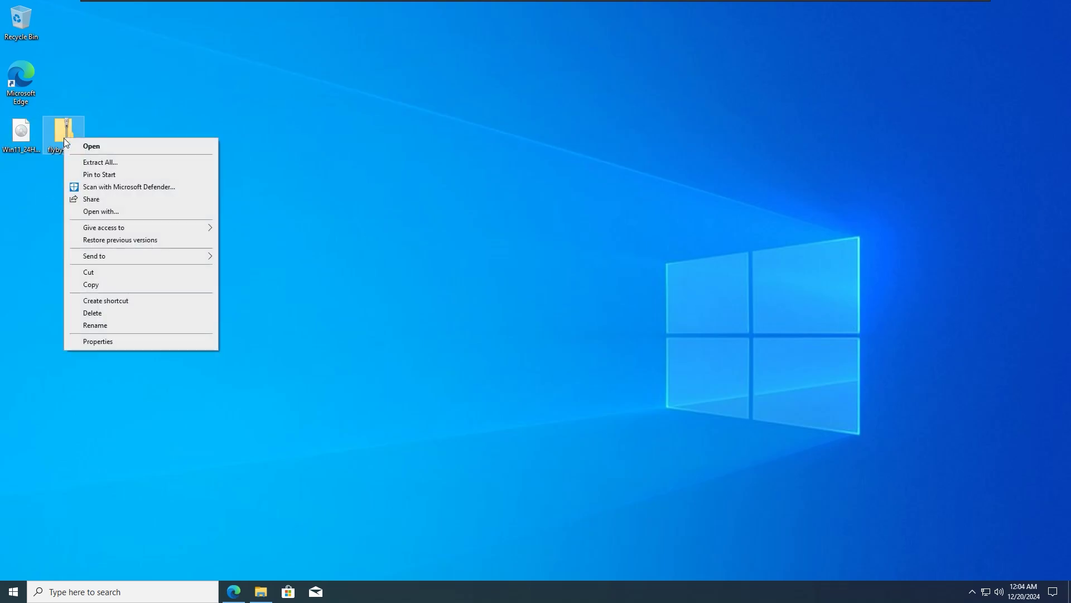
{"action": "left_click", "coordinate": [95, 162]}
{"action": "left_click", "coordinate": [639, 406]}
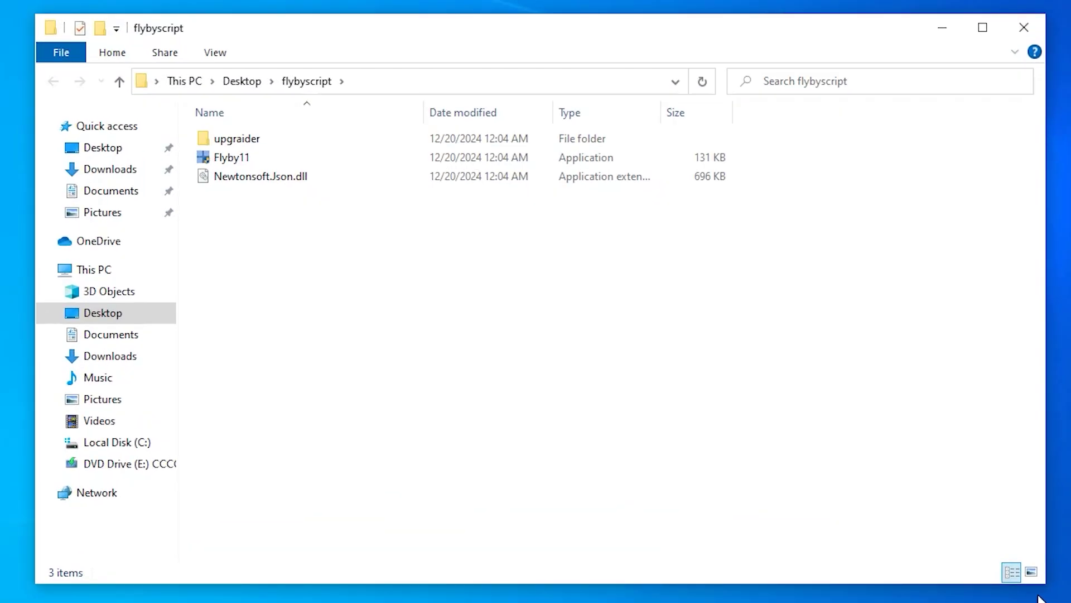
{"action": "left_click", "coordinate": [1032, 572]}
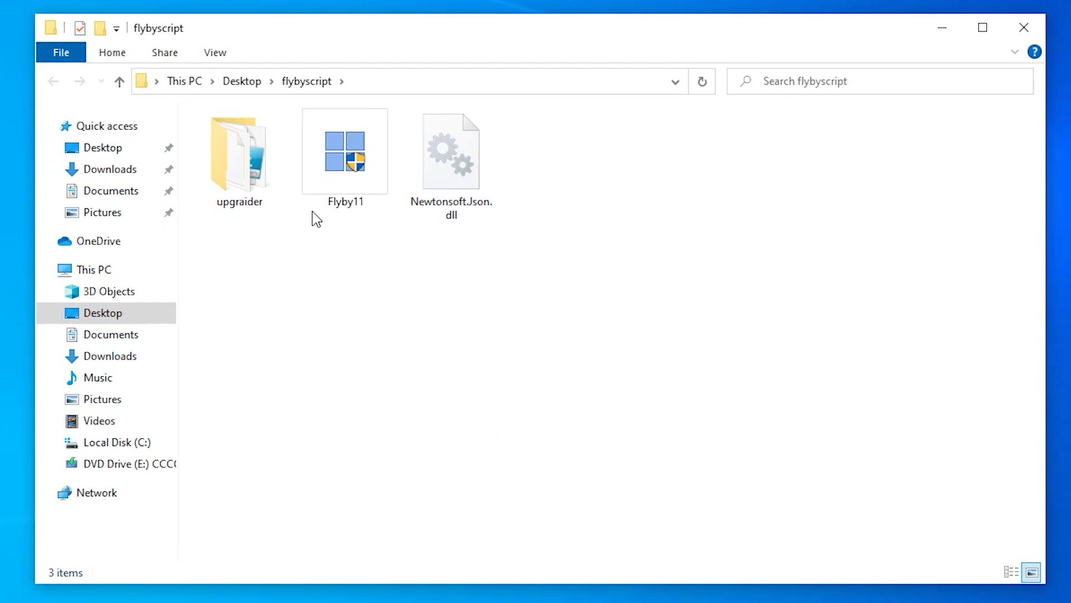
Run Flyby11 as administrator, choosing Run anyway past SmartScreen and allowing changes.
{"action": "left_click", "coordinate": [348, 173]}
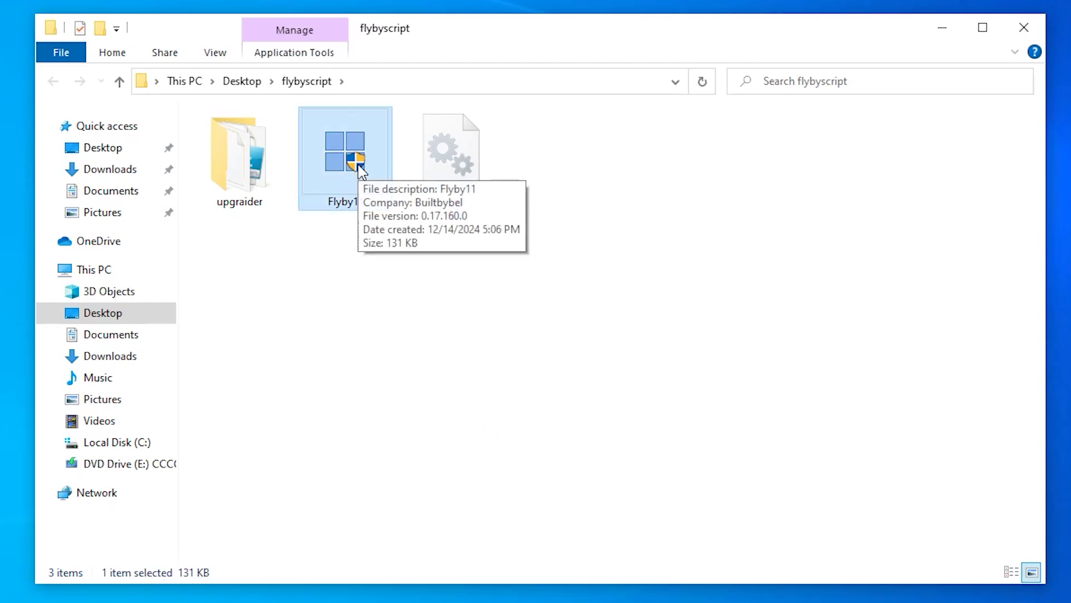
{"action": "right_click", "coordinate": [362, 172]}
{"action": "left_click", "coordinate": [411, 202]}
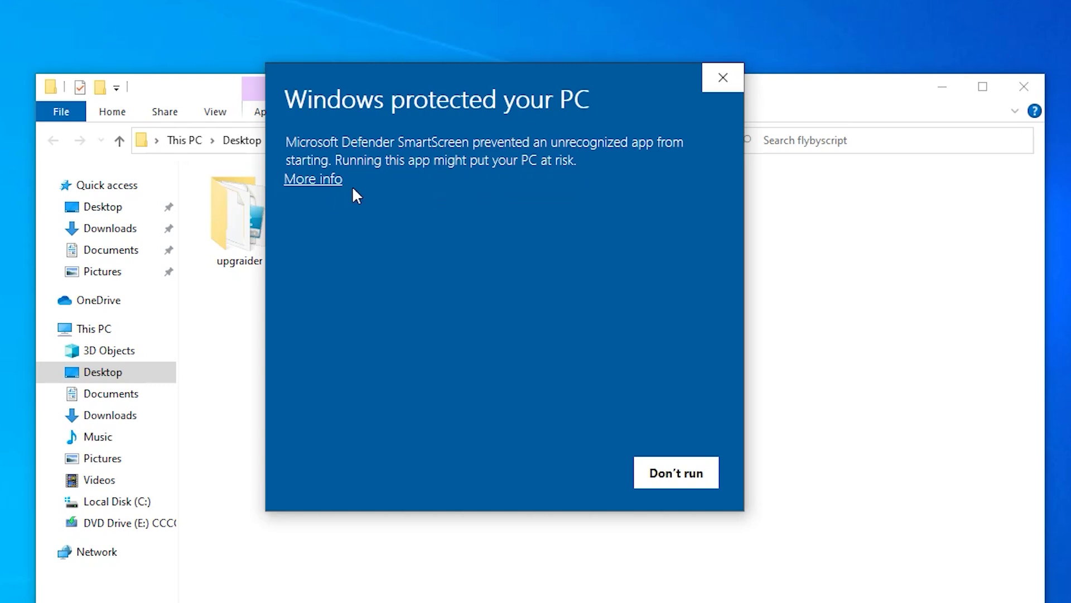
{"action": "left_click", "coordinate": [326, 179]}
{"action": "left_click", "coordinate": [552, 473]}
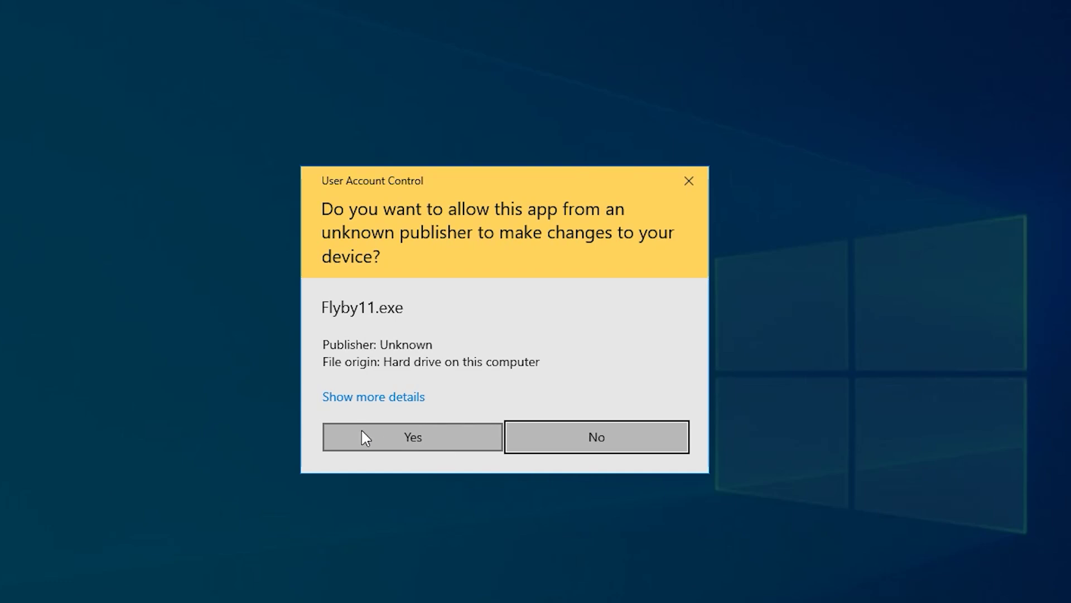
{"action": "left_click", "coordinate": [361, 431]}
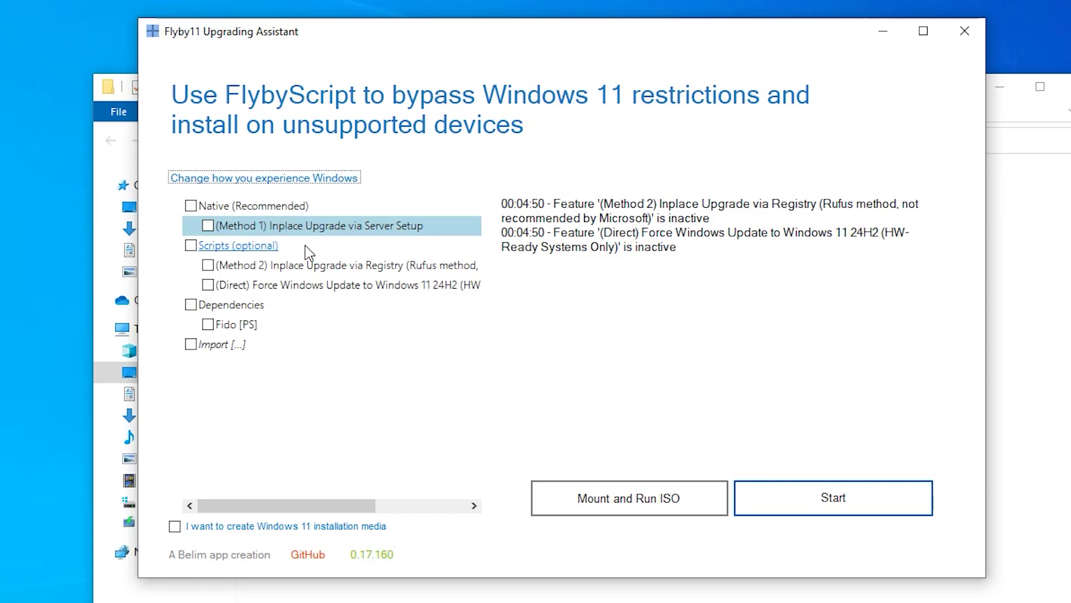
Read the tooltips explaining the inactive Method 2 and Direct options.
{"action": "mouse_move", "coordinate": [410, 270]}
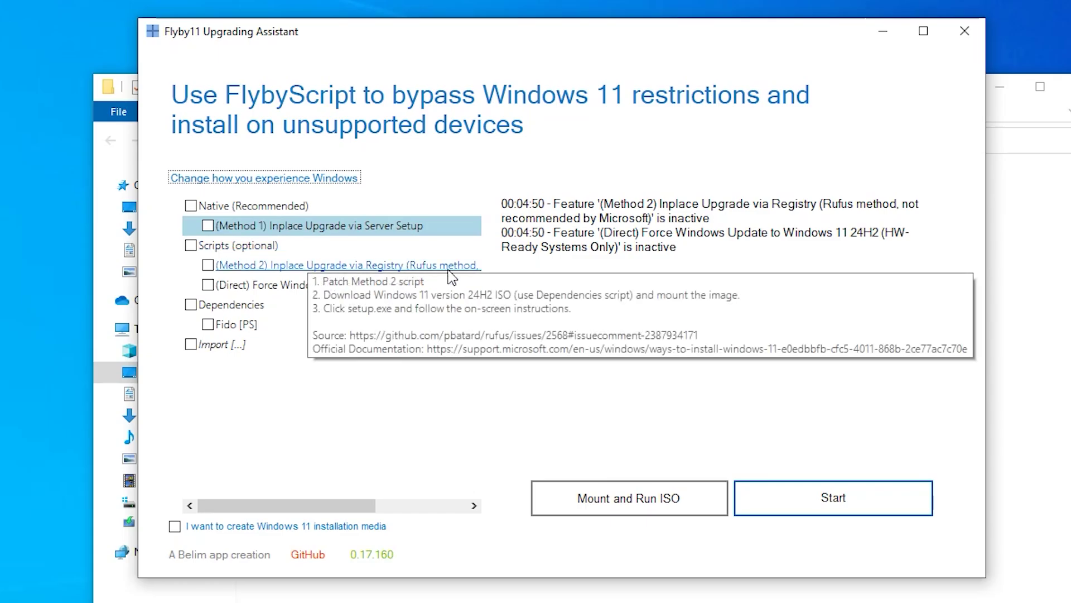
{"action": "mouse_move", "coordinate": [338, 283]}
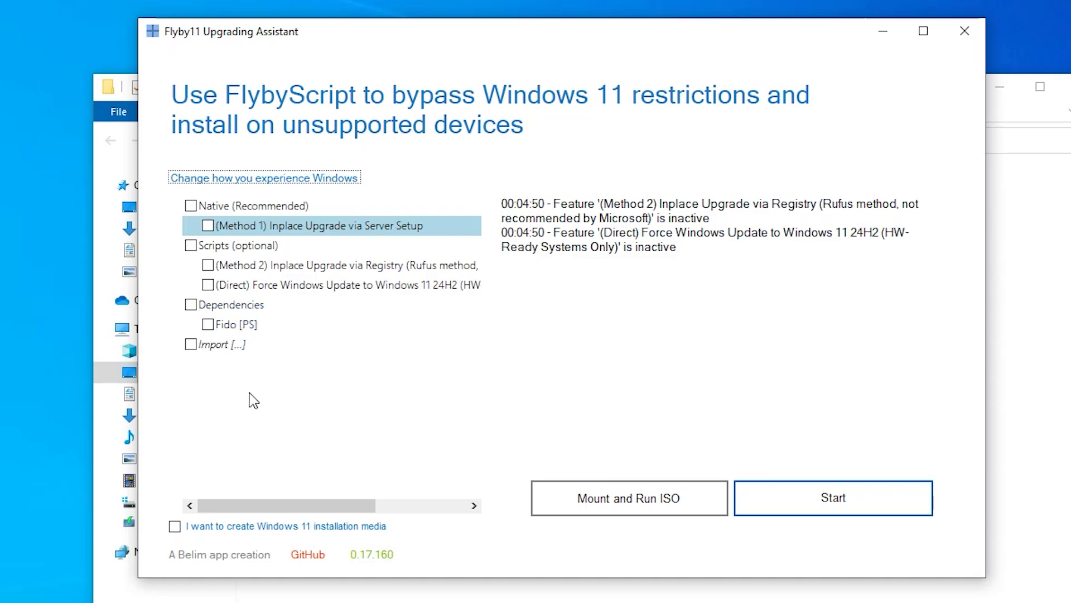
Tick Native (Recommended) and (Method 1) Inplace Upgrade via Server Setup.
{"action": "left_click", "coordinate": [191, 205]}
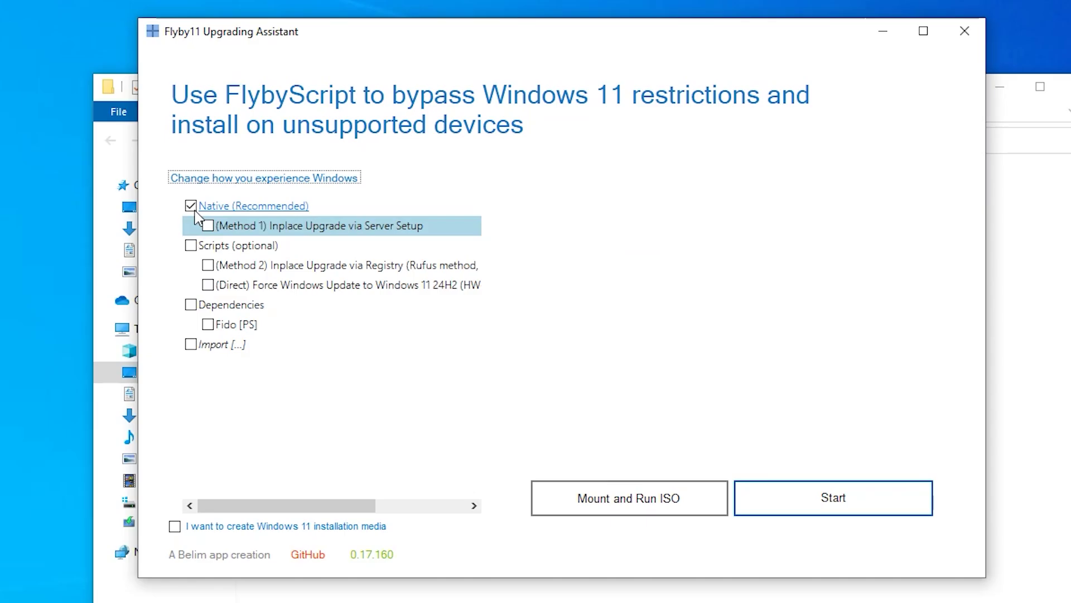
{"action": "left_click", "coordinate": [209, 226]}
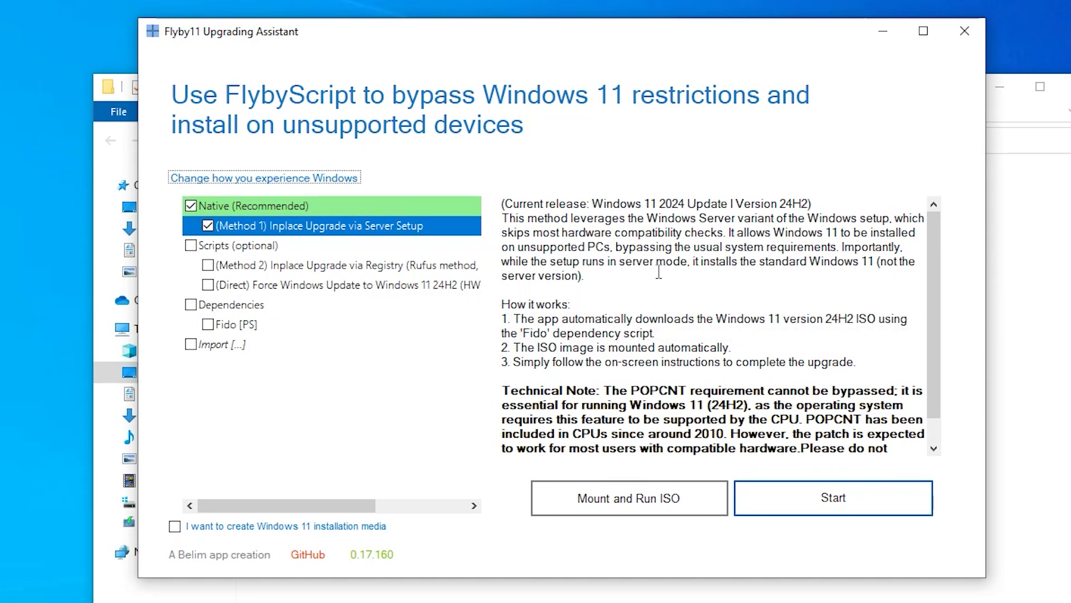
{"action": "scroll", "coordinate": [659, 272], "scroll_direction": "down", "scroll_amount": 1}
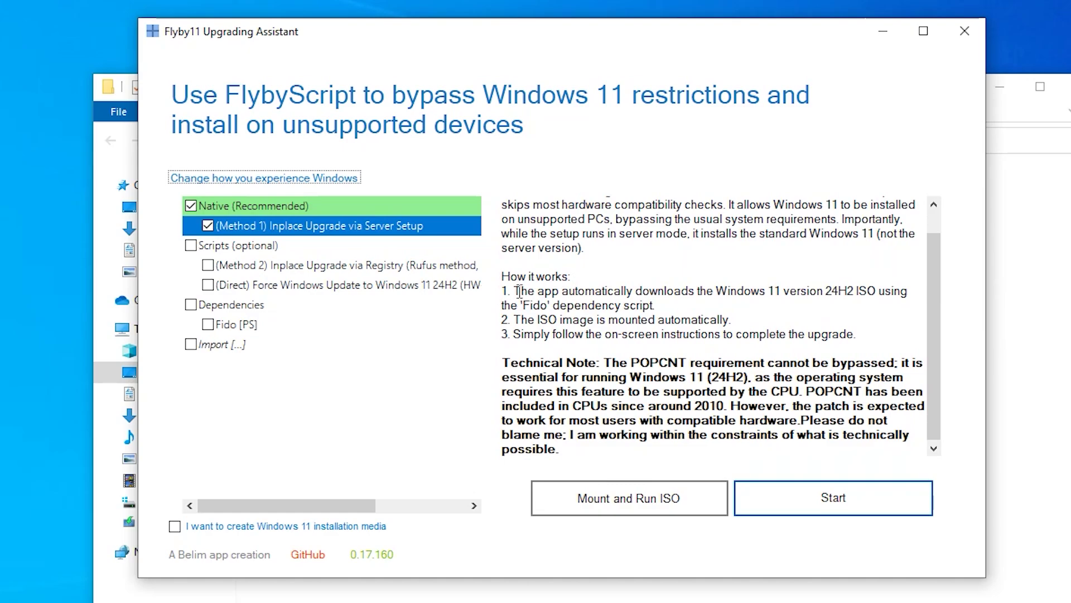
Highlight the How it works and POPCNT notes, then choose Mount and Run ISO.
{"action": "triple_click", "coordinate": [505, 275]}
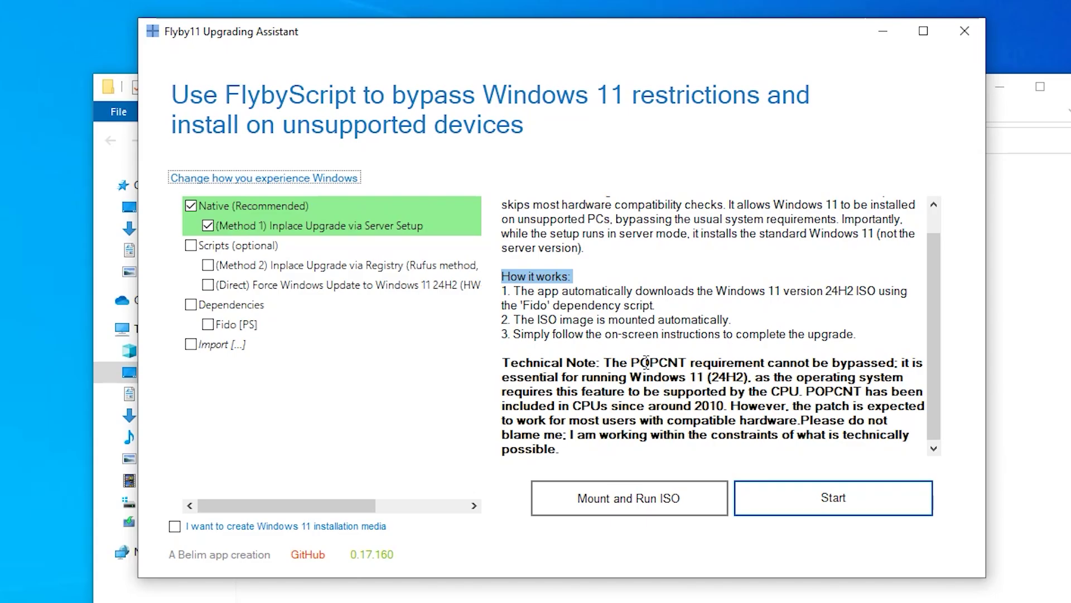
{"action": "left_click_drag", "start_coordinate": [502, 365], "coordinate": [771, 377]}
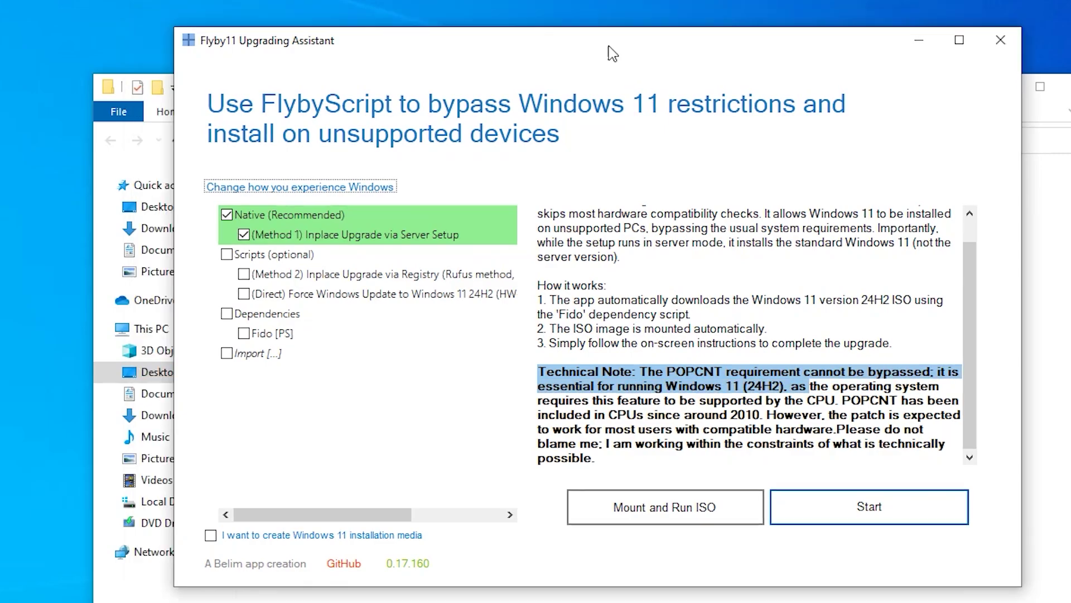
{"action": "left_click_drag", "start_coordinate": [575, 36], "coordinate": [631, 57]}
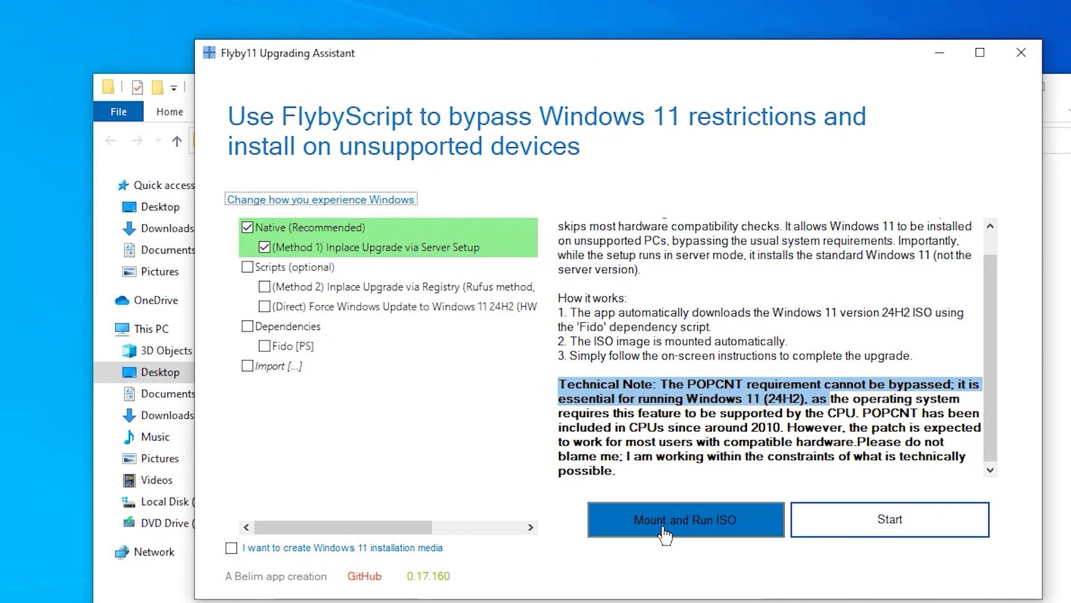
{"action": "left_click", "coordinate": [667, 533]}
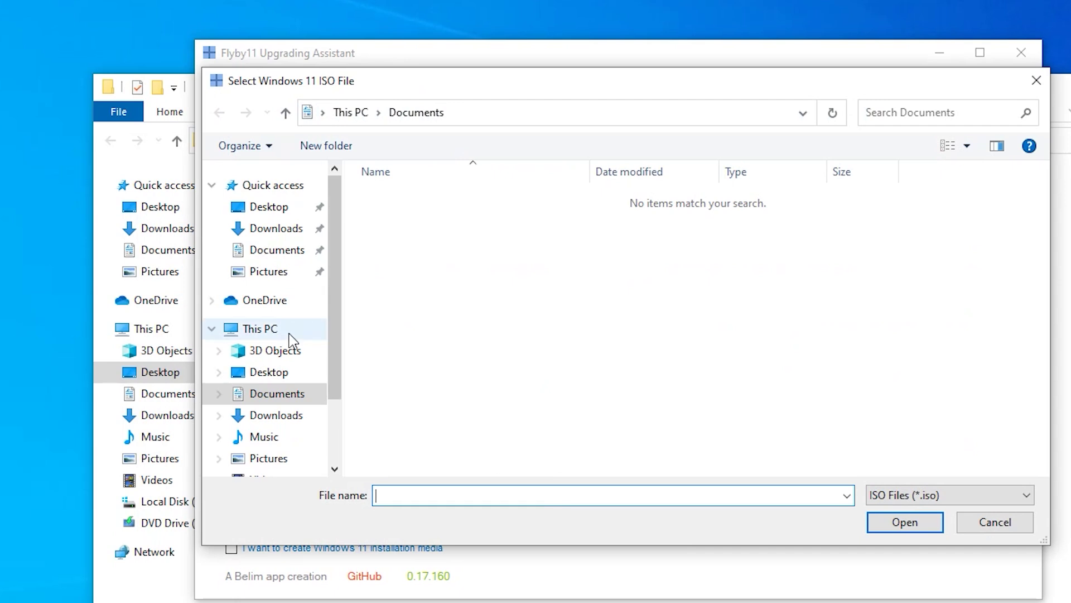
Pick Win11_24H2_English_x64 from the Desktop, start the upgrade, and centre the Fido window.
{"action": "left_click", "coordinate": [280, 374]}
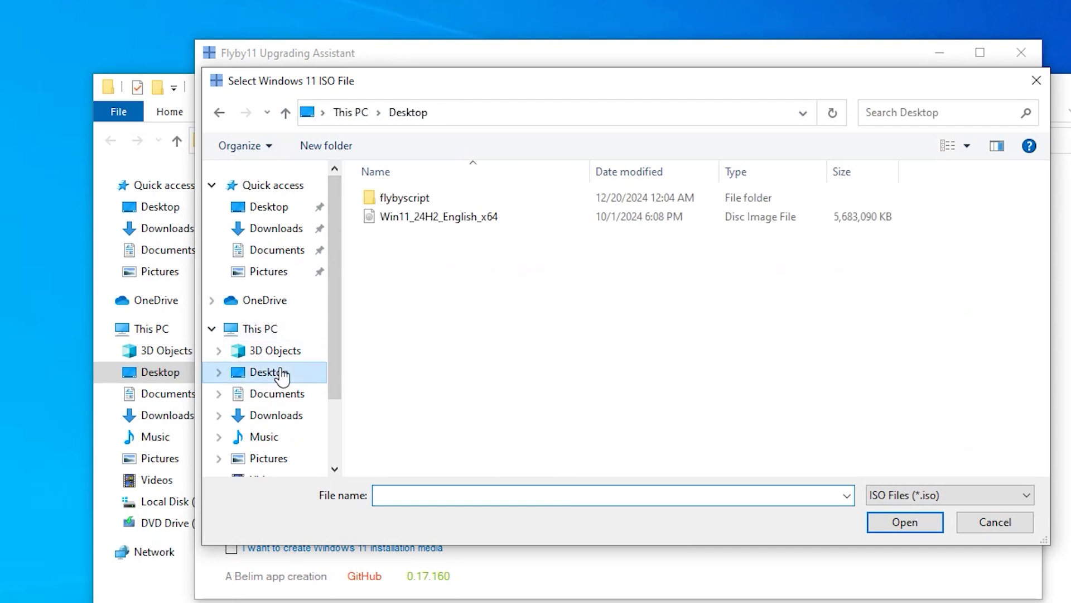
{"action": "left_click", "coordinate": [428, 219]}
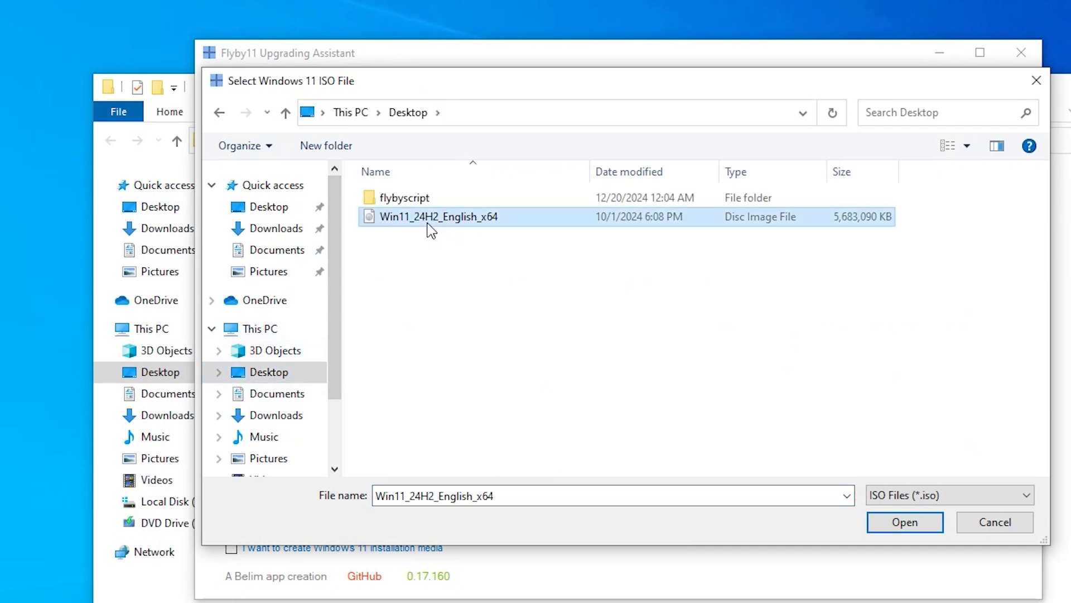
{"action": "left_click", "coordinate": [890, 523]}
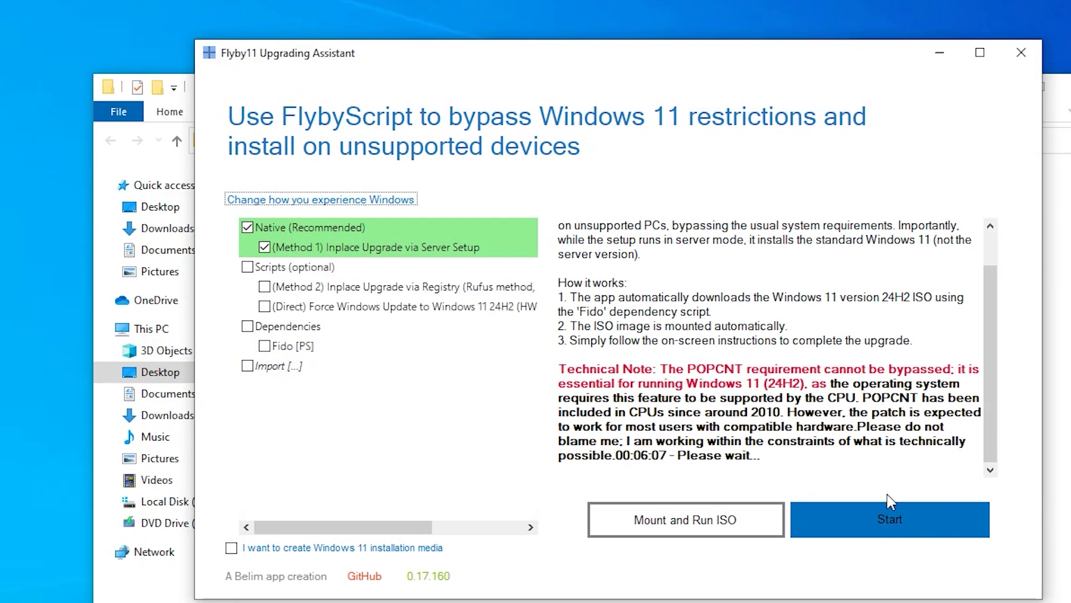
{"action": "left_click", "coordinate": [897, 530]}
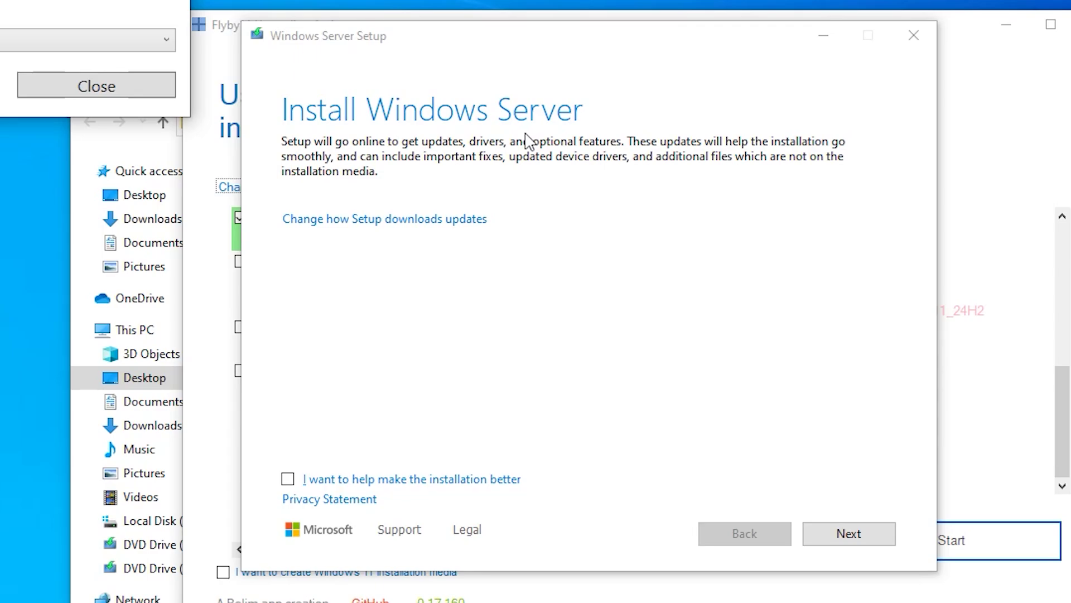
{"action": "left_click_drag", "start_coordinate": [0, 0], "coordinate": [529, 191]}
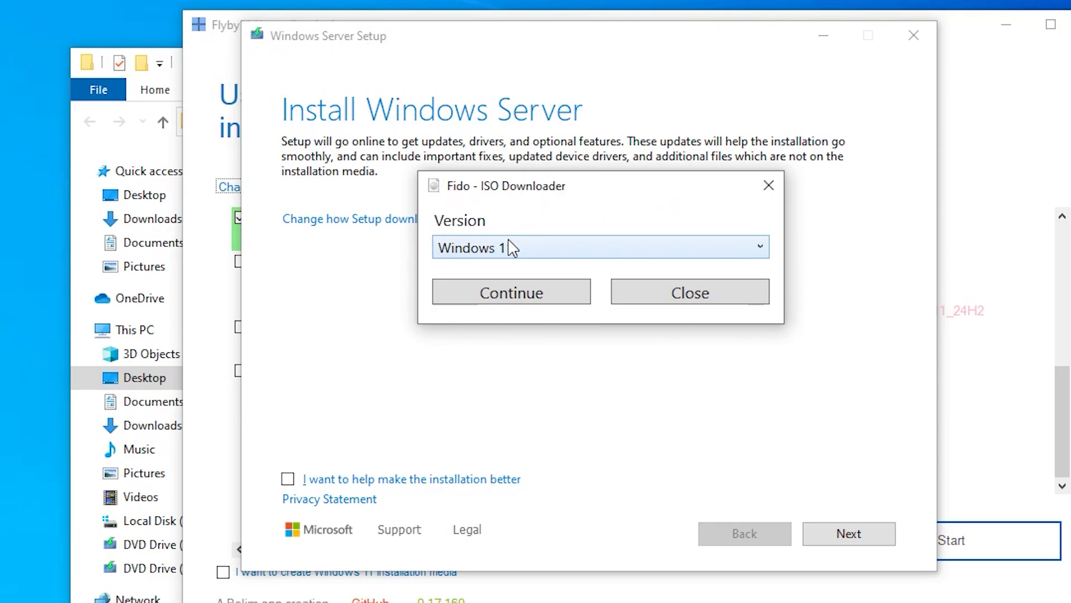
Request Windows 11 24H2 Home/Pro/Edu in English (United States), x64, for download in Fido.
{"action": "left_click", "coordinate": [496, 286]}
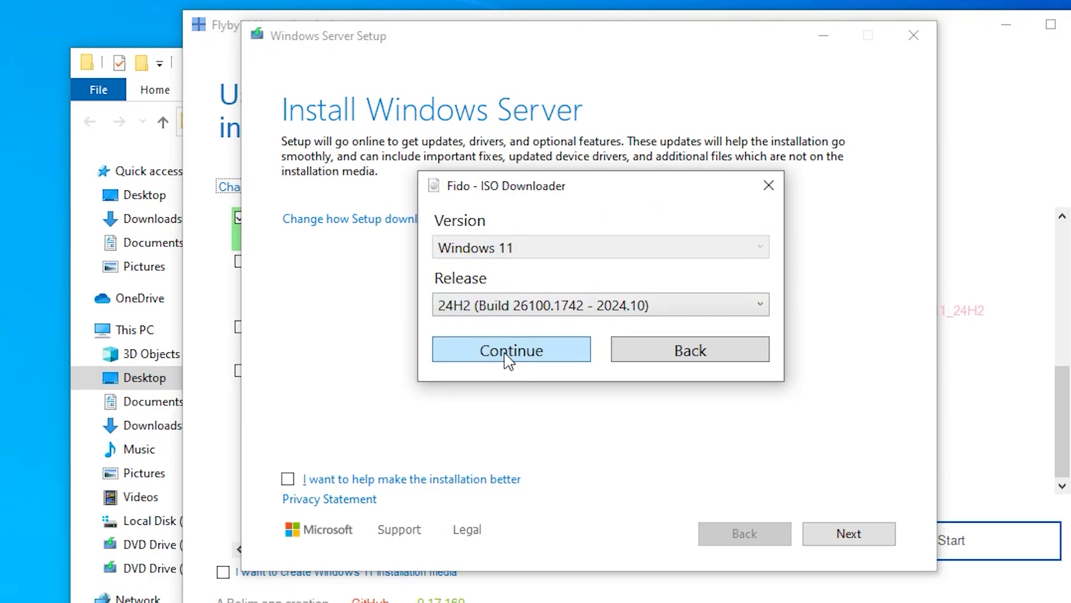
{"action": "left_click", "coordinate": [509, 357]}
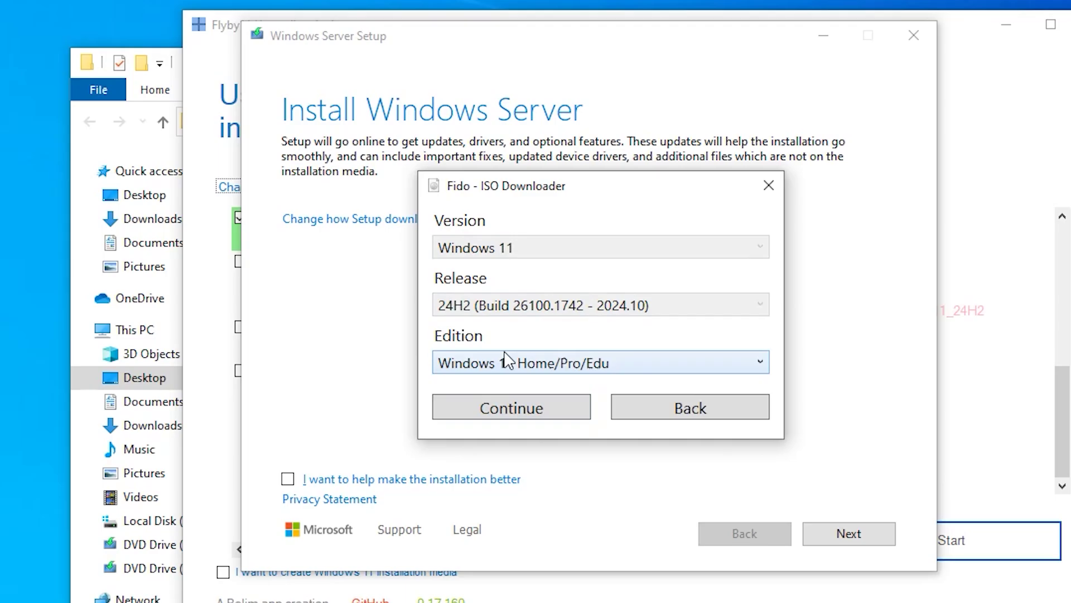
{"action": "left_click", "coordinate": [508, 413]}
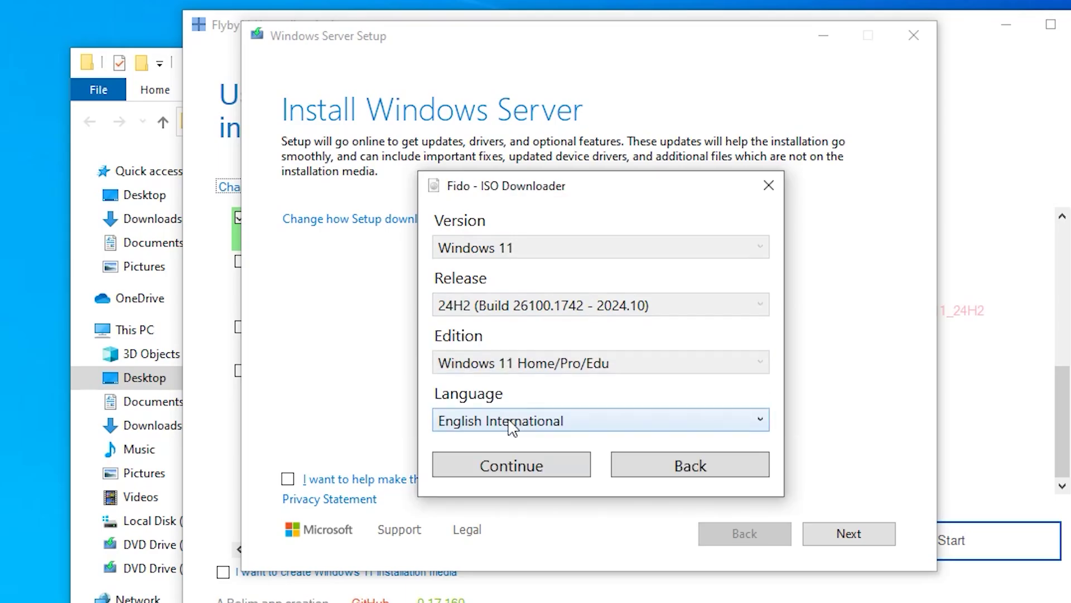
{"action": "left_click", "coordinate": [512, 425]}
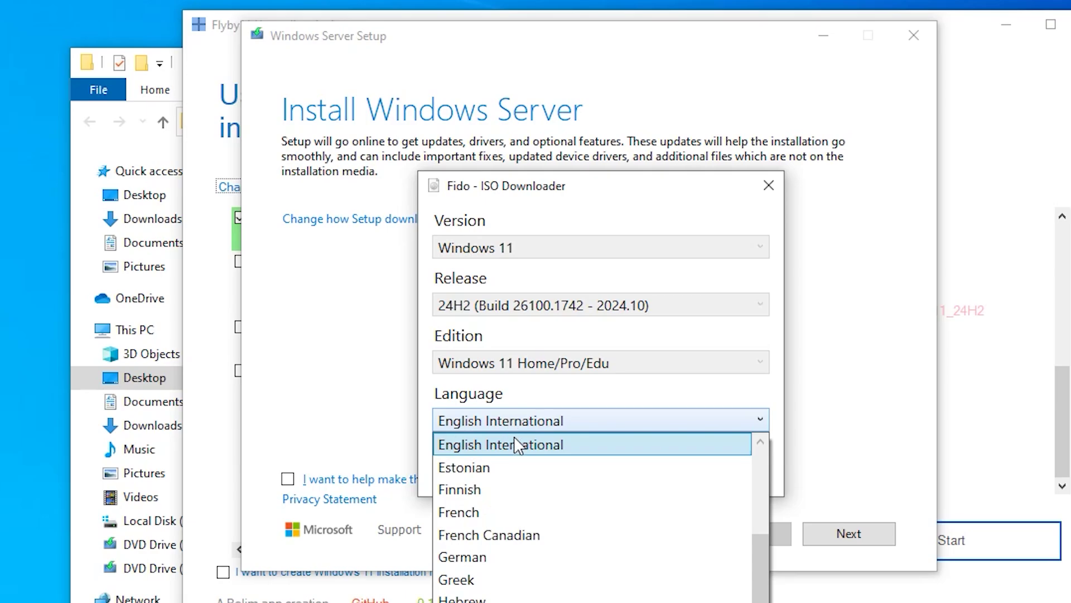
{"action": "scroll", "coordinate": [525, 474], "scroll_direction": "up", "scroll_amount": 2}
{"action": "left_click", "coordinate": [524, 576]}
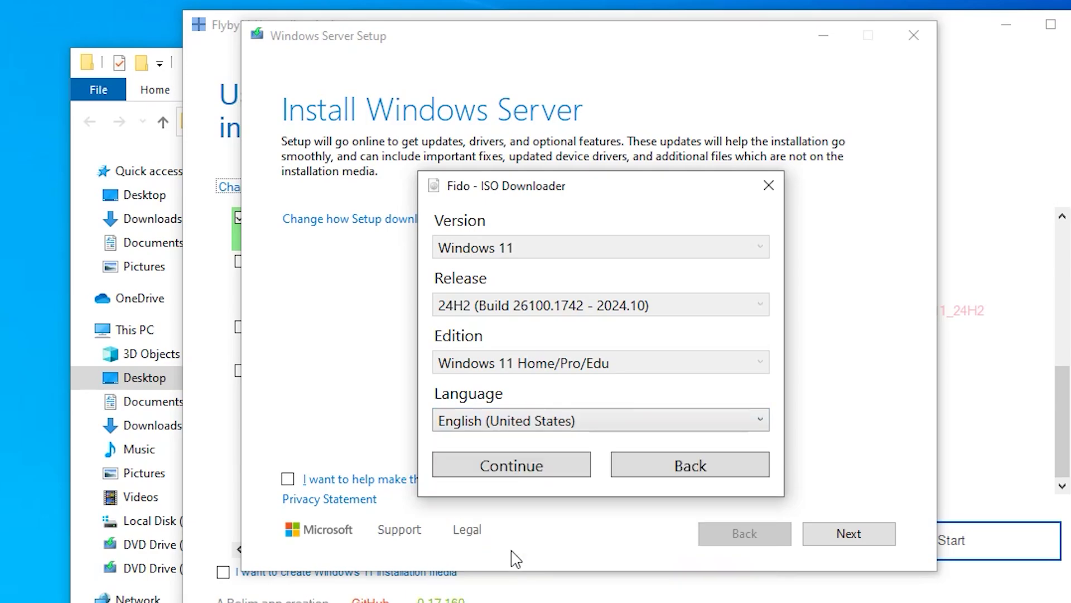
{"action": "left_click", "coordinate": [488, 469]}
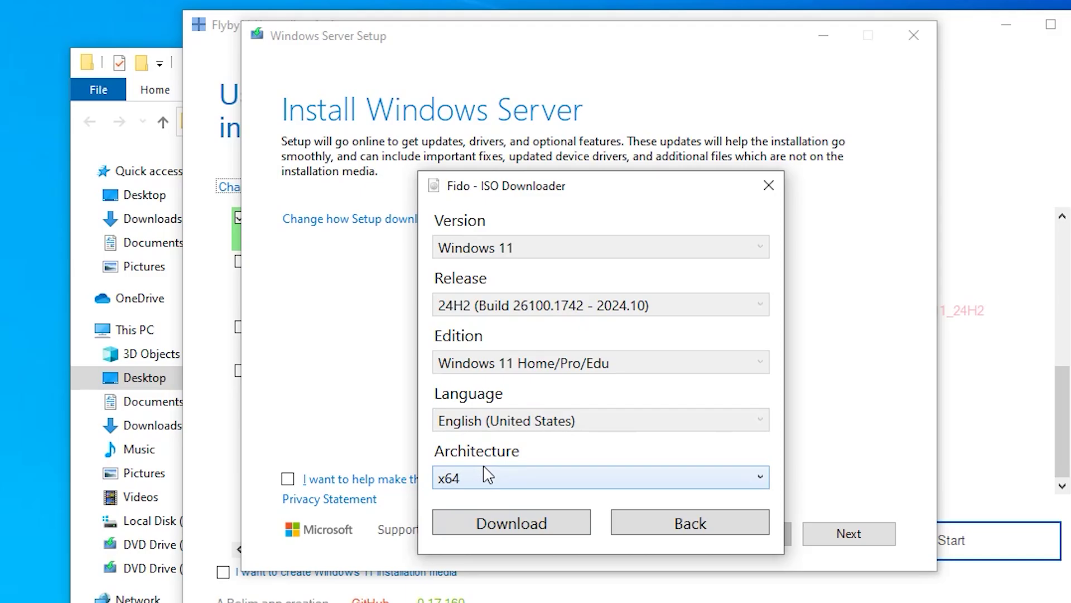
{"action": "left_click", "coordinate": [509, 525]}
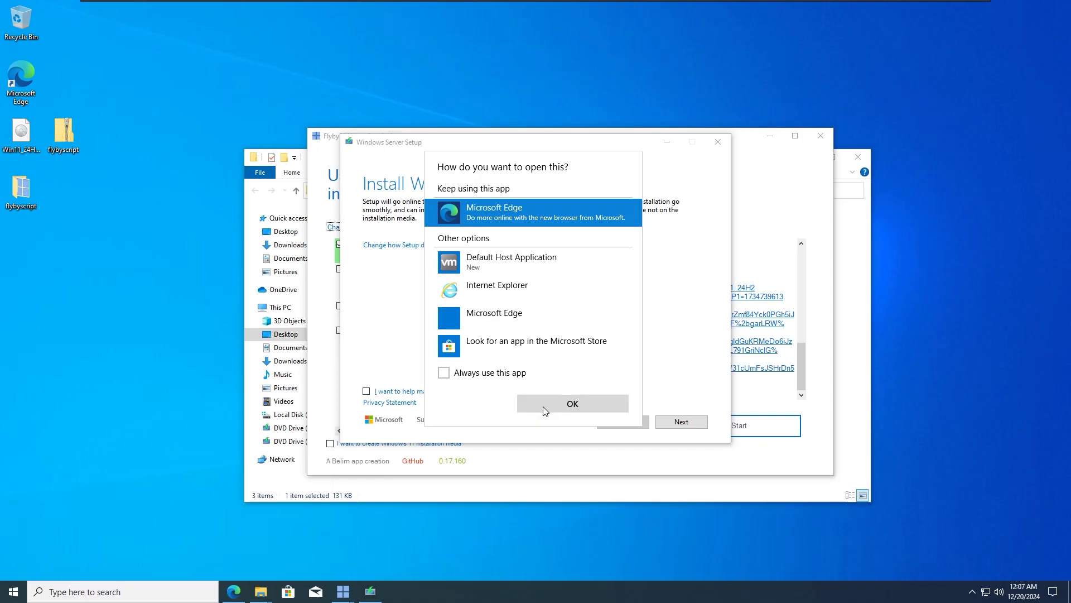
Pause and cancel the Win11_24H2_English_x64.iso download, then minimize Edge.
{"action": "left_click", "coordinate": [605, 508]}
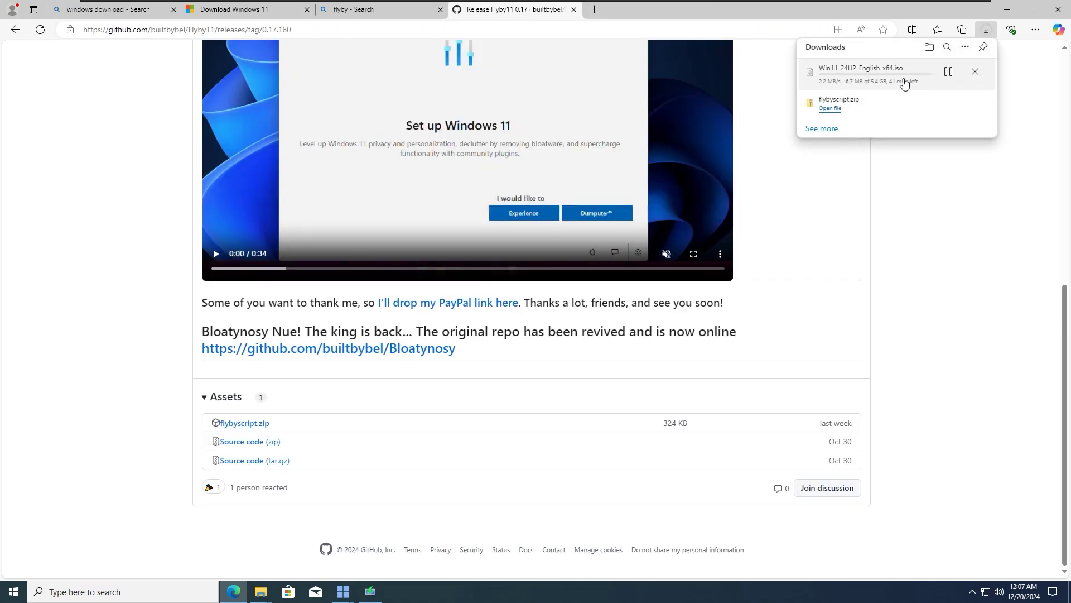
{"action": "left_click", "coordinate": [948, 71]}
{"action": "left_click", "coordinate": [973, 73]}
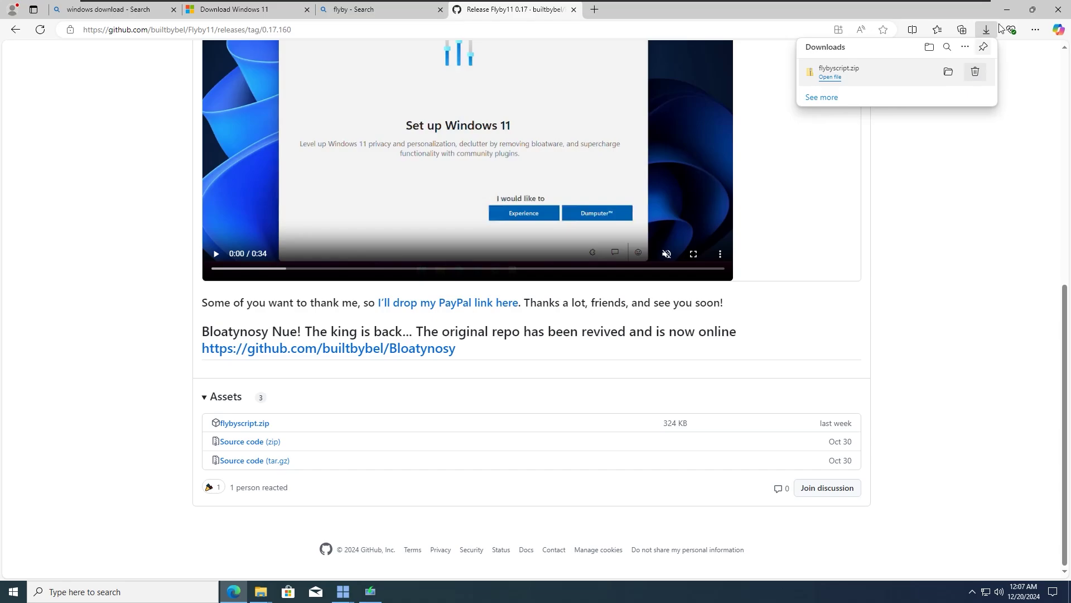
{"action": "left_click", "coordinate": [1008, 9]}
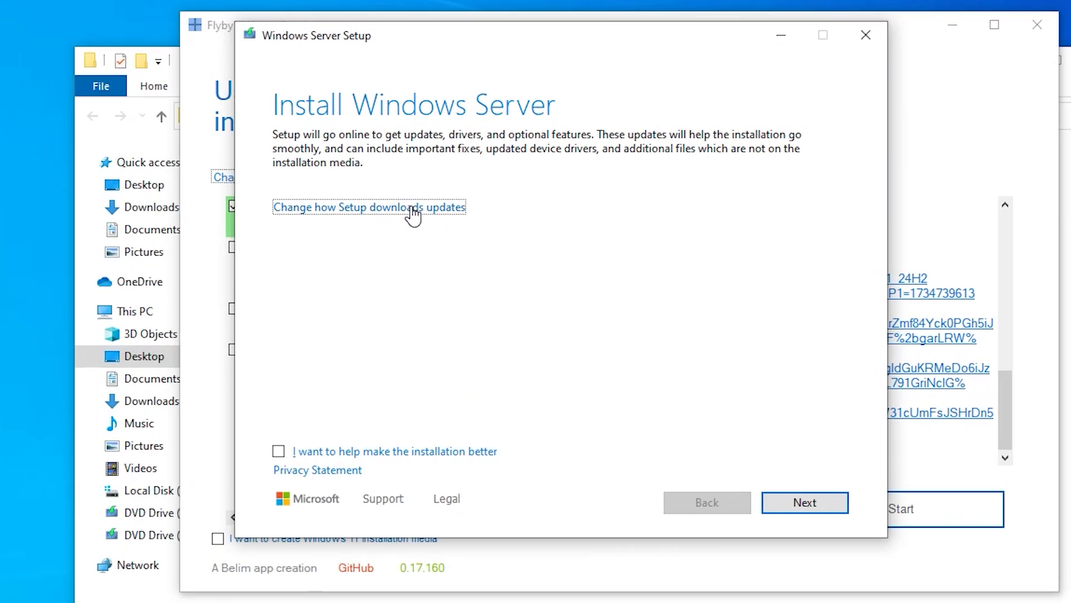
Set updates to 'Not right now' and accept the license terms.
{"action": "left_click", "coordinate": [413, 215]}
{"action": "left_click", "coordinate": [336, 252]}
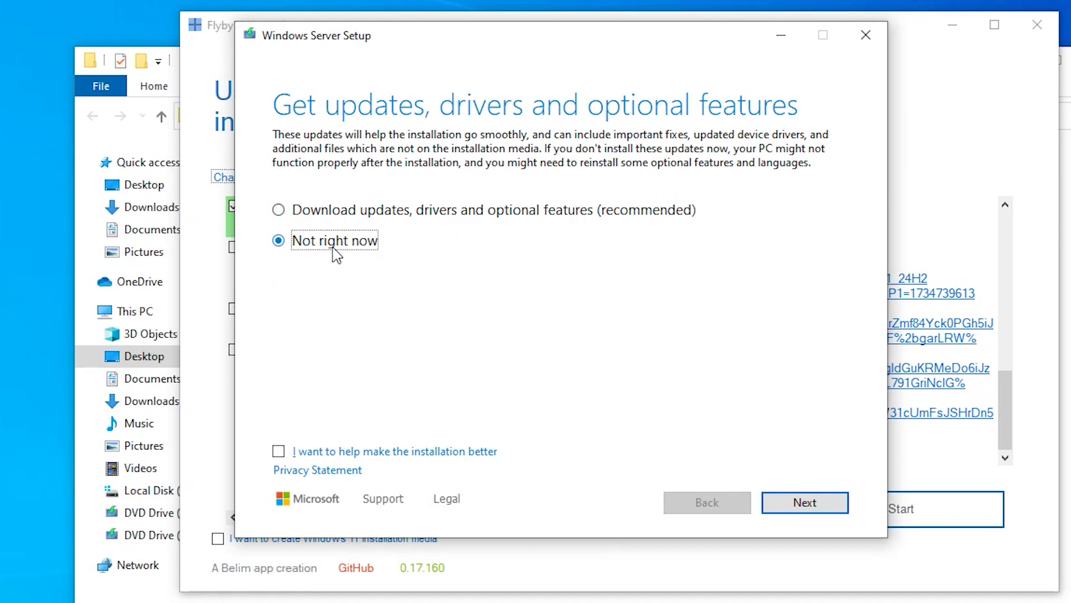
{"action": "left_click", "coordinate": [820, 506]}
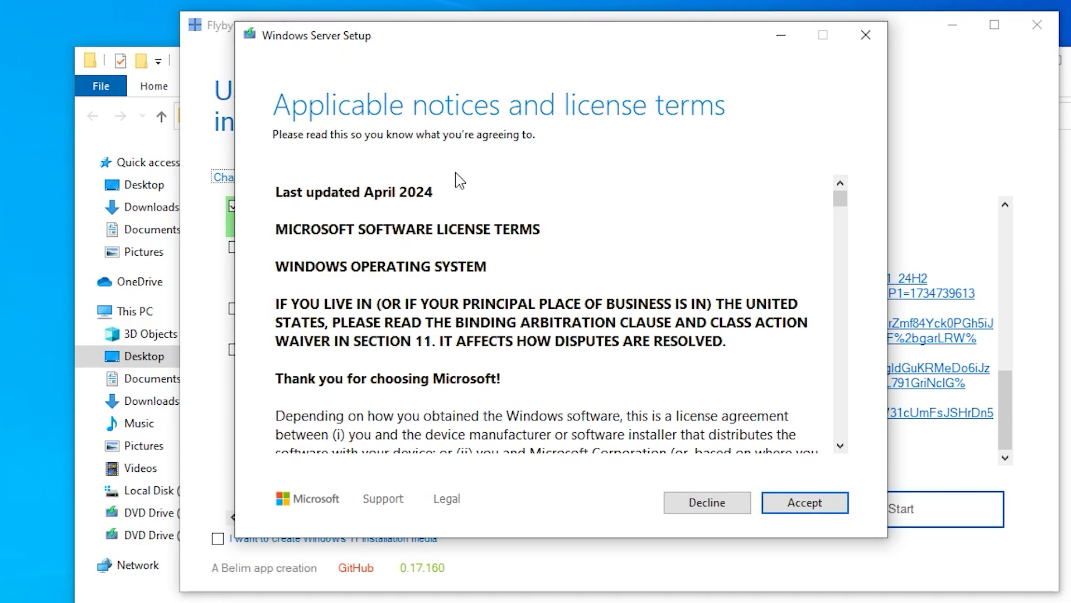
{"action": "scroll", "coordinate": [680, 265], "scroll_direction": "down", "scroll_amount": 15}
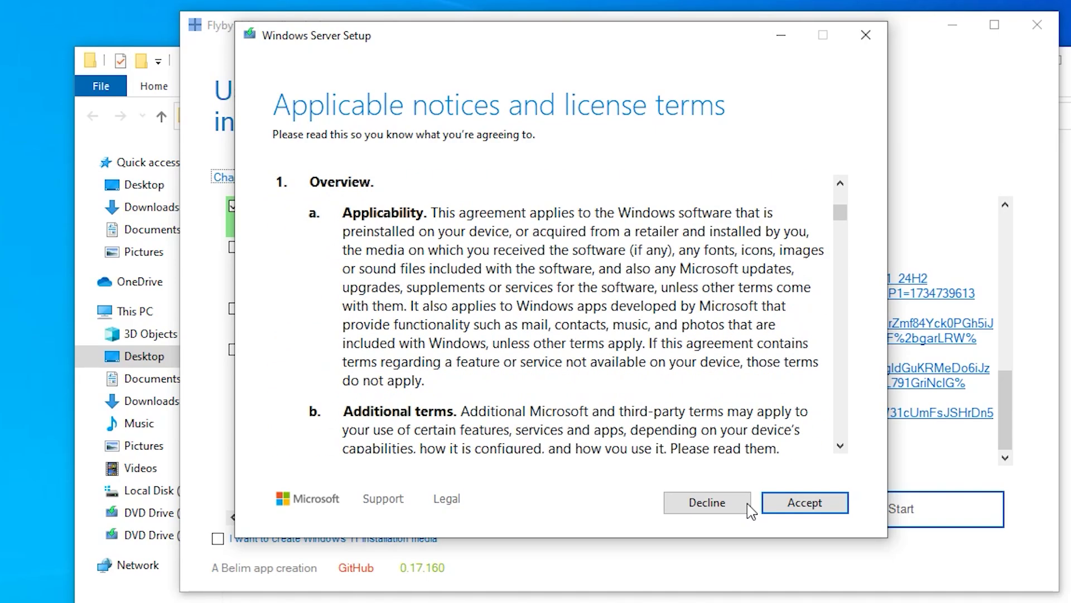
{"action": "left_click", "coordinate": [804, 512]}
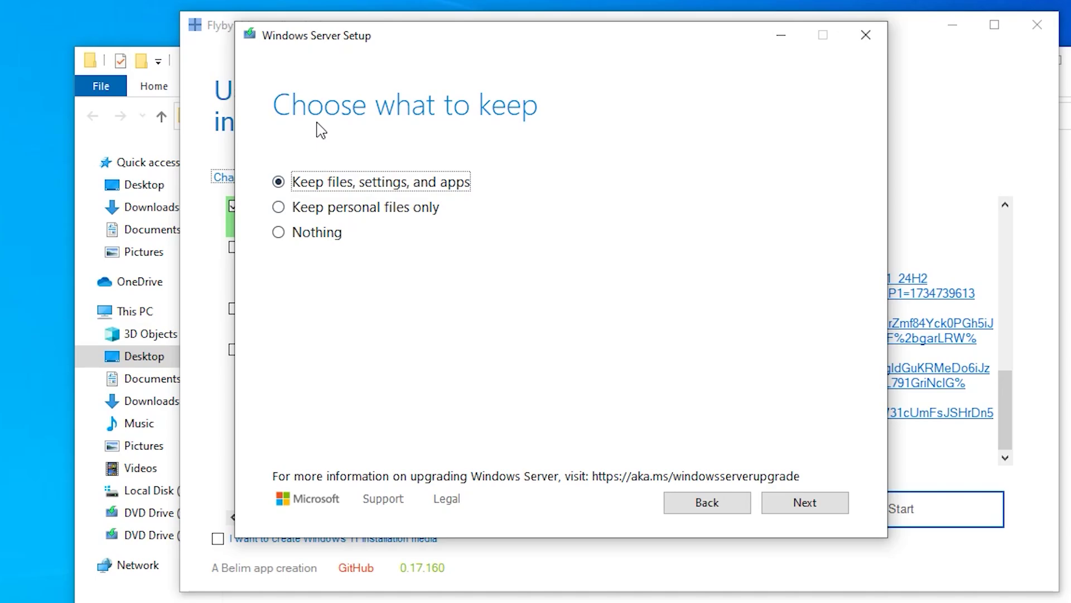
Keep files, settings and apps, start installing Windows 11 Education, then cancel and quit setup.
{"action": "left_click", "coordinate": [812, 508]}
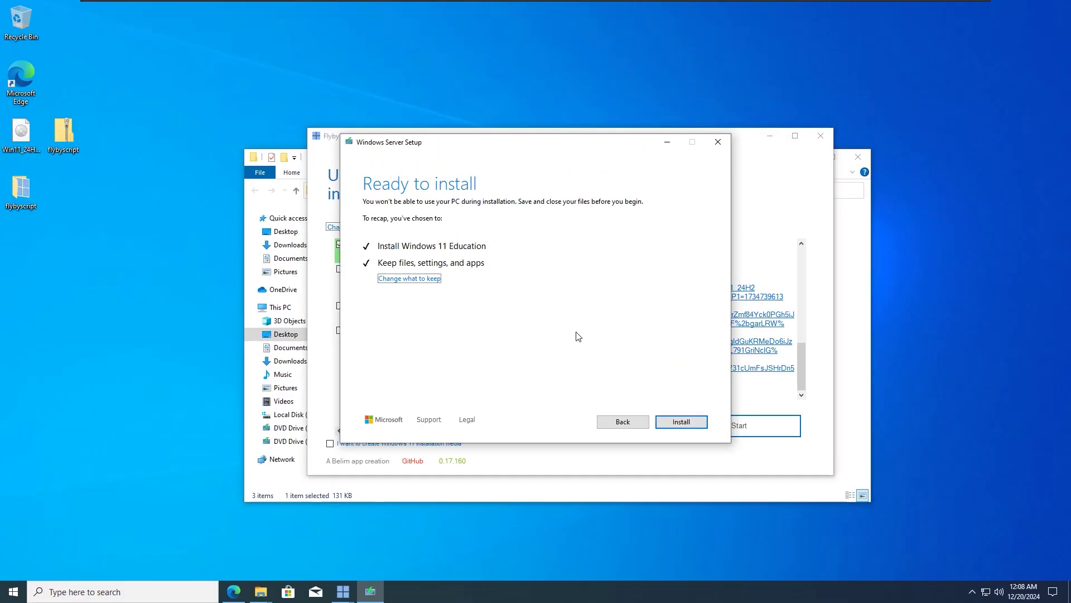
{"action": "left_click", "coordinate": [686, 420]}
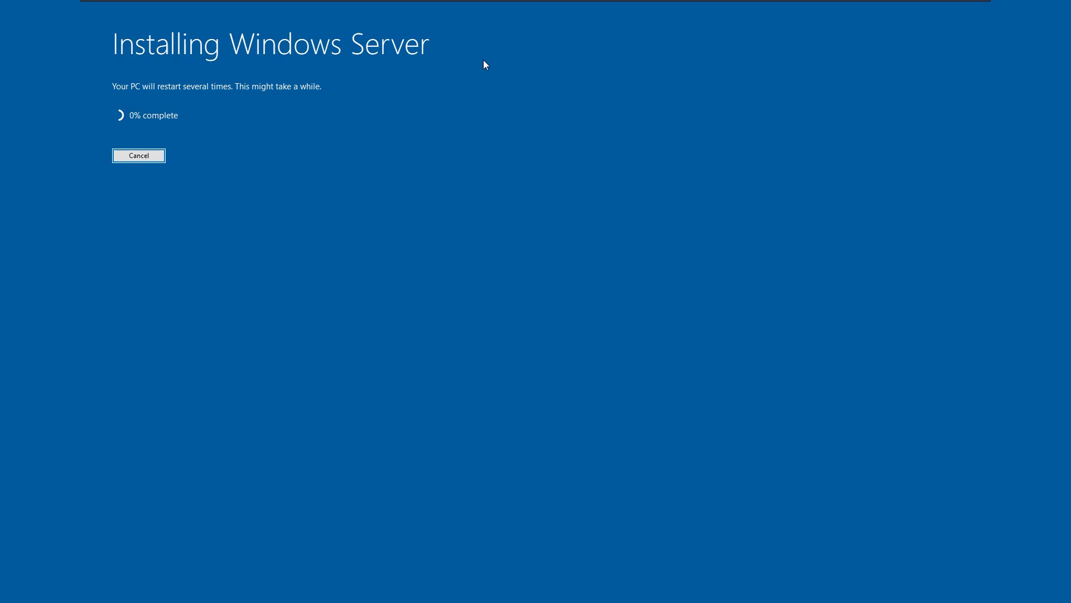
{"action": "left_click", "coordinate": [139, 156]}
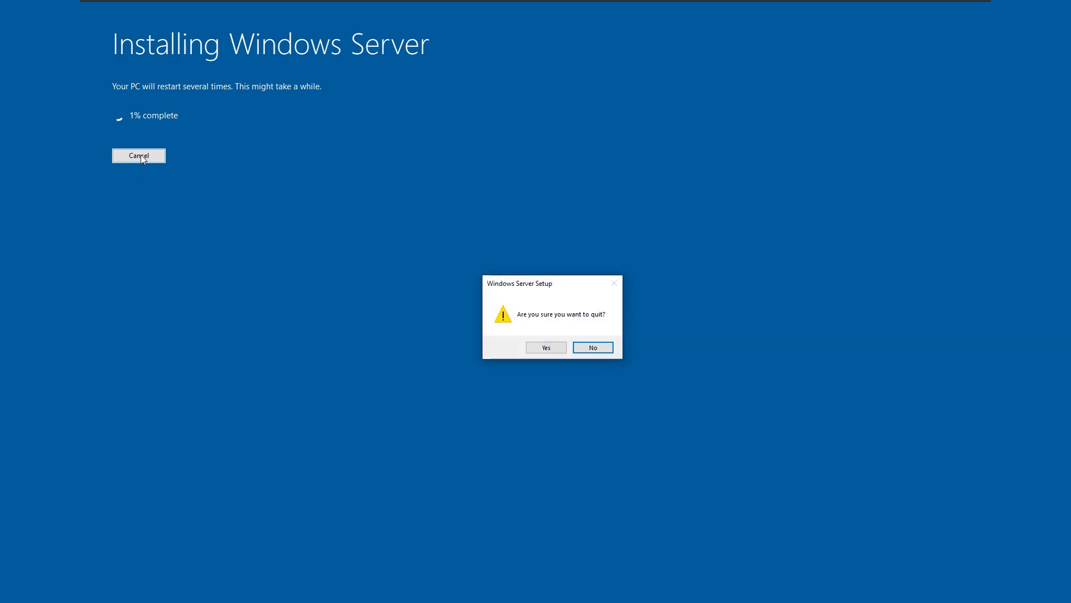
{"action": "left_click", "coordinate": [547, 347]}
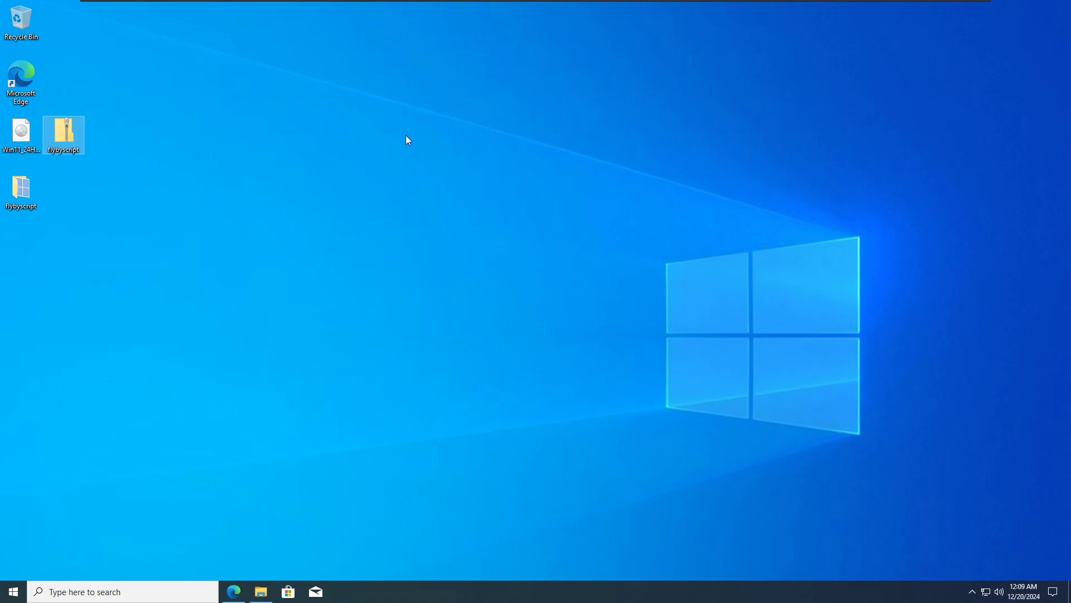
Refresh the Windows 10 desktop from its right-click menu.
{"action": "right_click", "coordinate": [407, 135]}
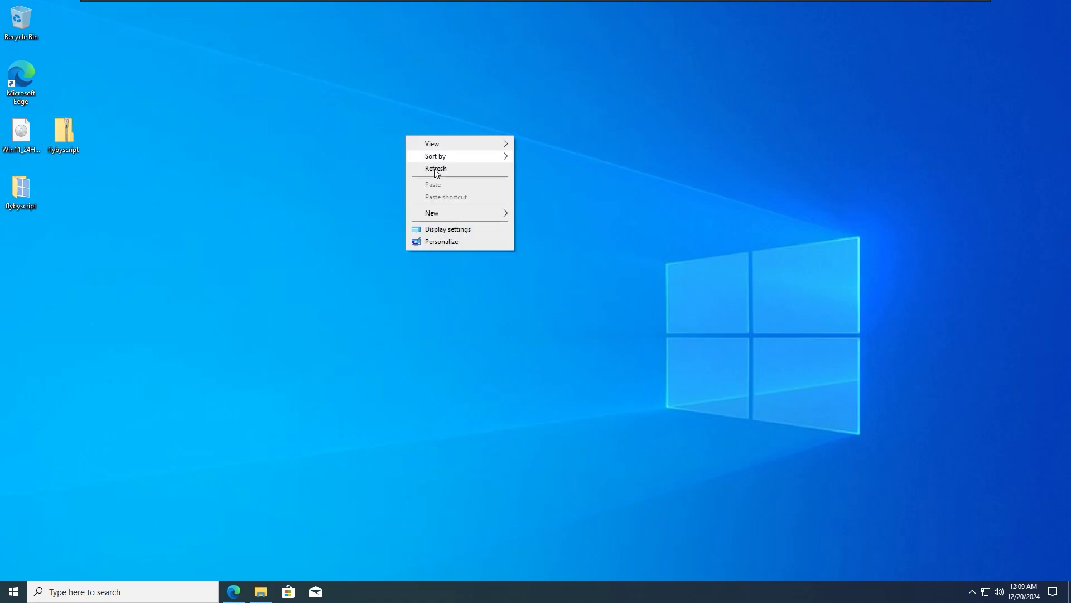
{"action": "left_click", "coordinate": [435, 169]}
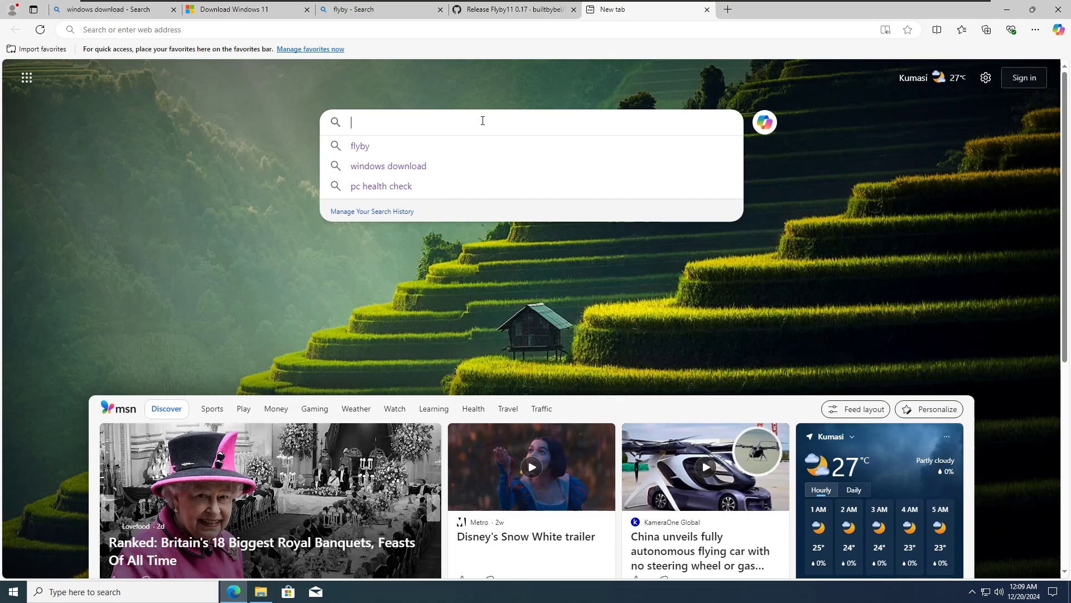
Search Bing for rufus, download rufus-4.6.exe from rufus.ie, and drag it onto the desktop.
{"action": "type", "text": "rufus"}
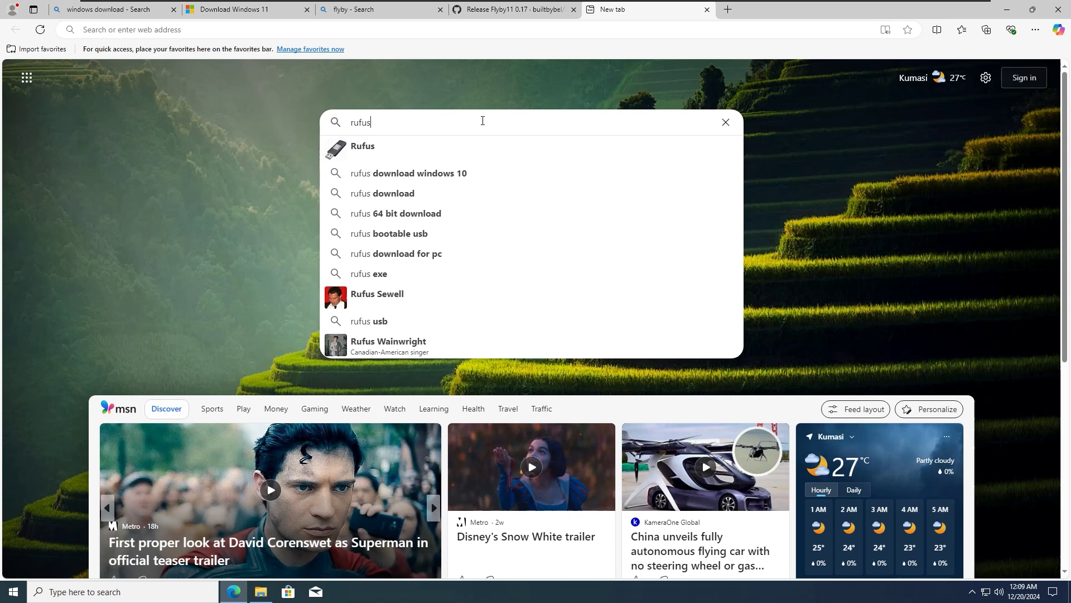
{"action": "key", "text": "Return"}
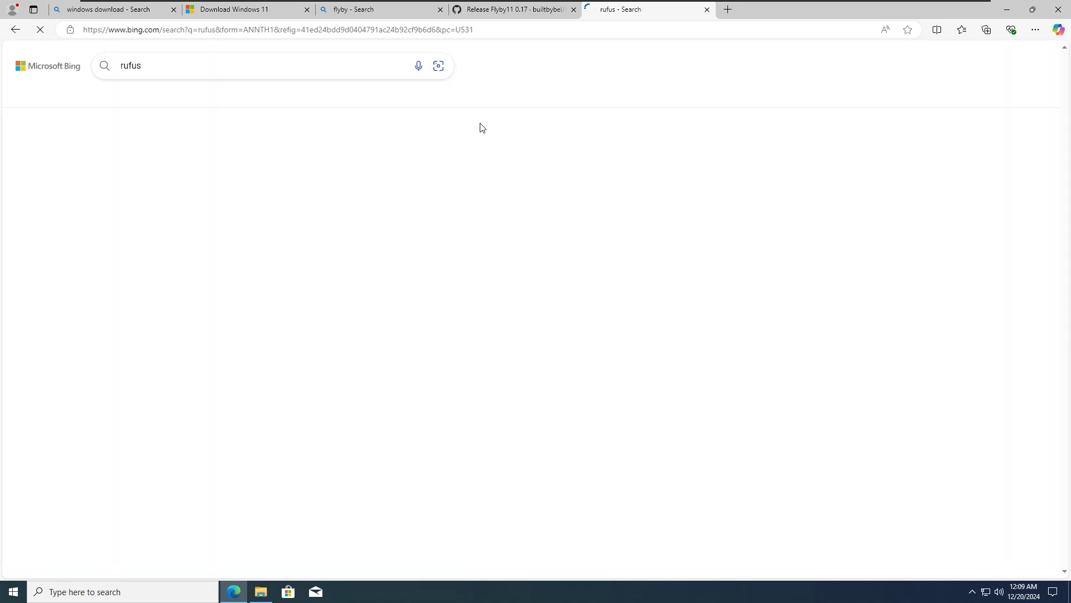
{"action": "left_click", "coordinate": [173, 205]}
{"action": "scroll", "coordinate": [701, 303], "scroll_direction": "down", "scroll_amount": 5}
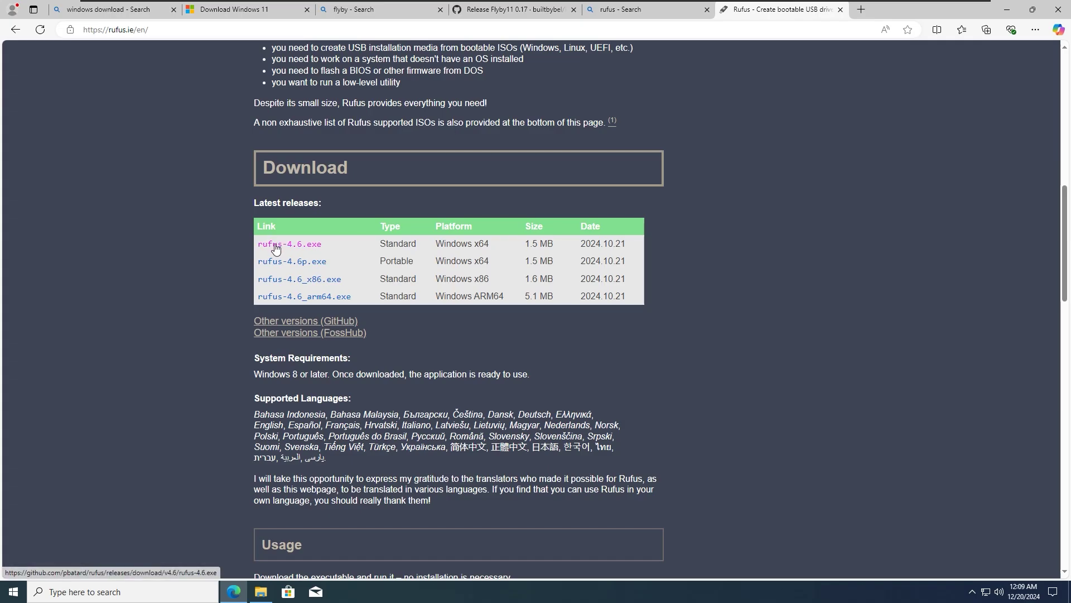
{"action": "left_click", "coordinate": [276, 249]}
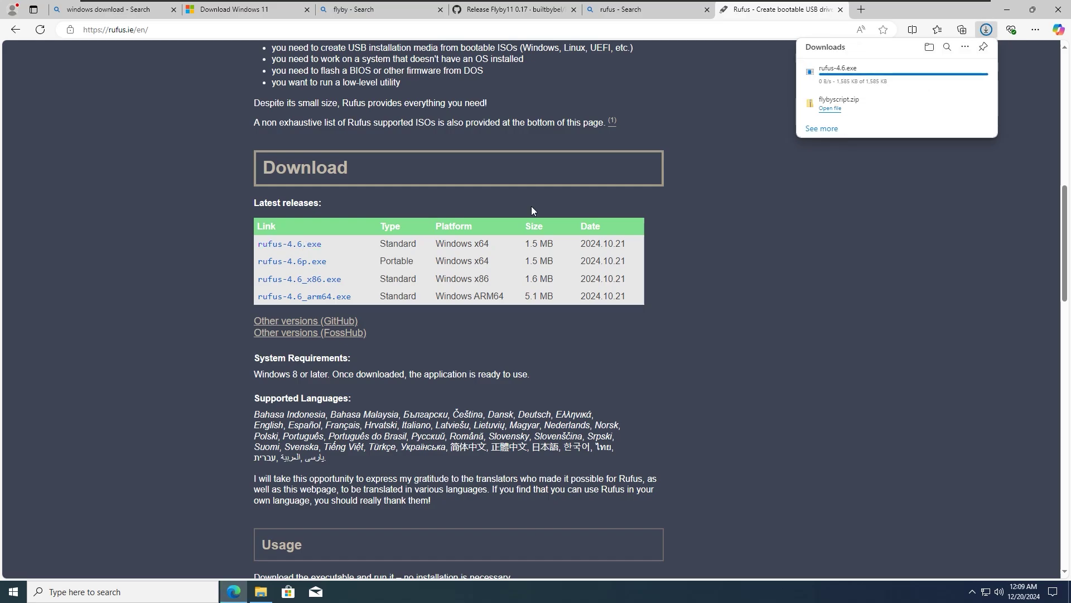
{"action": "mouse_move", "coordinate": [811, 84]}
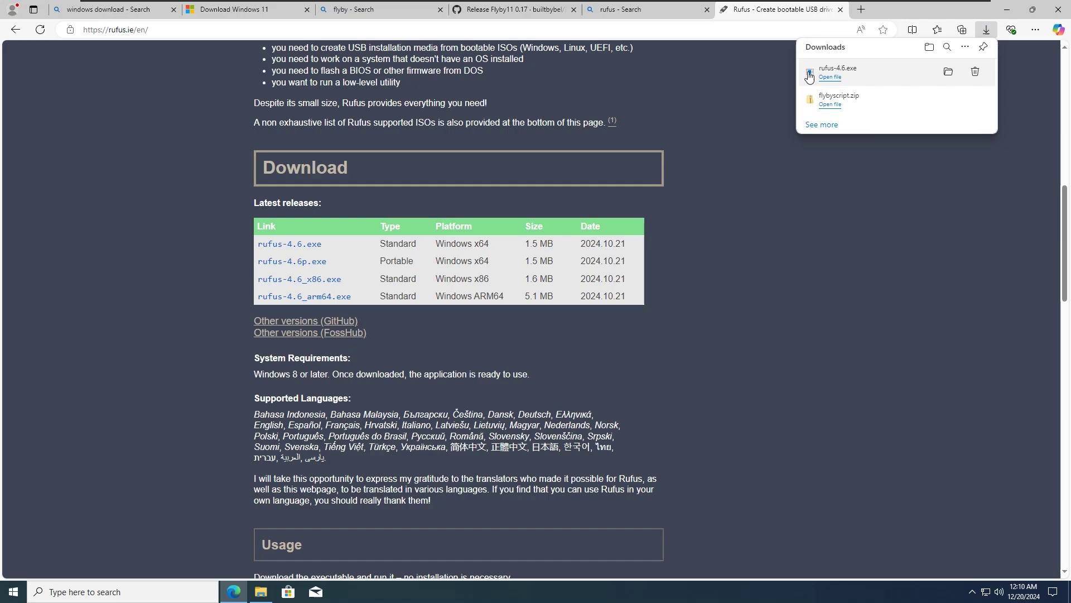
{"action": "left_click_drag", "start_coordinate": [1067, 600], "coordinate": [215, 316]}
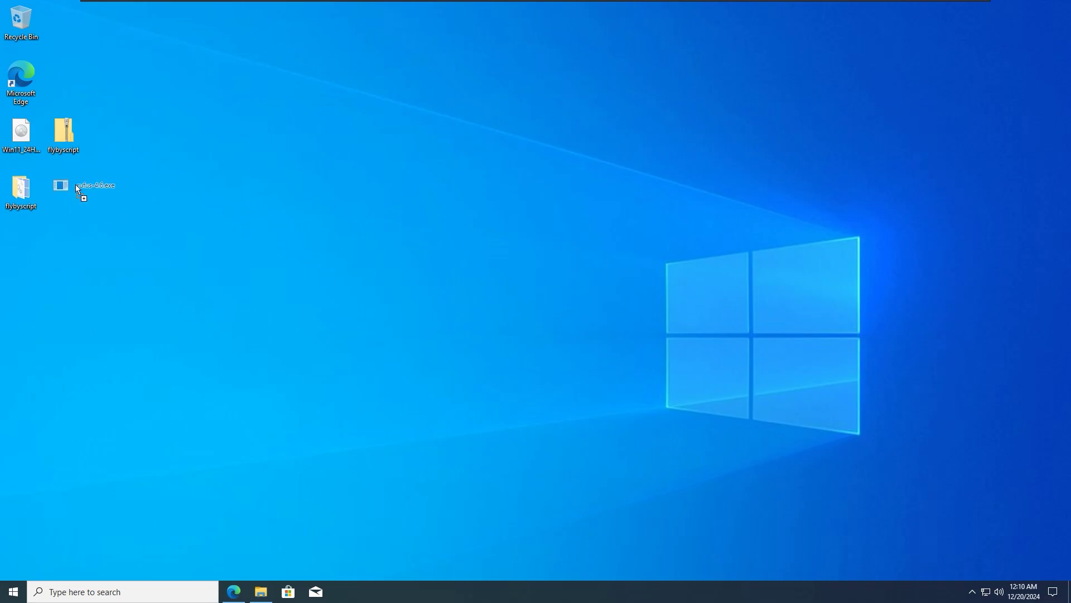
Launch rufus-4.6 as administrator and decline online update checks.
{"action": "left_click_drag", "start_coordinate": [75, 185], "coordinate": [80, 193]}
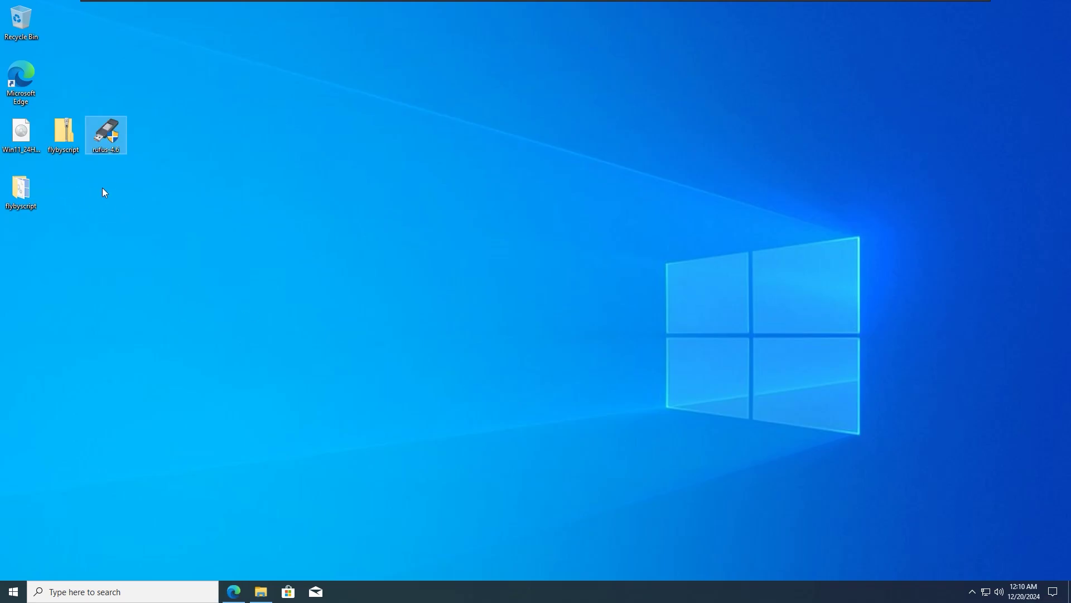
{"action": "left_click", "coordinate": [103, 193]}
{"action": "right_click", "coordinate": [113, 130]}
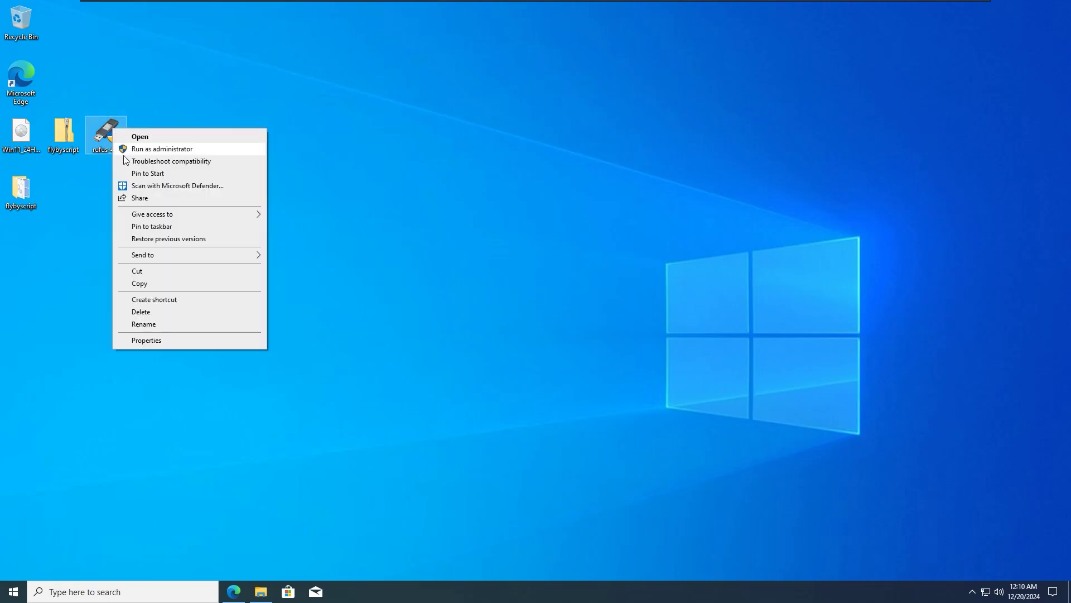
{"action": "left_click", "coordinate": [140, 148]}
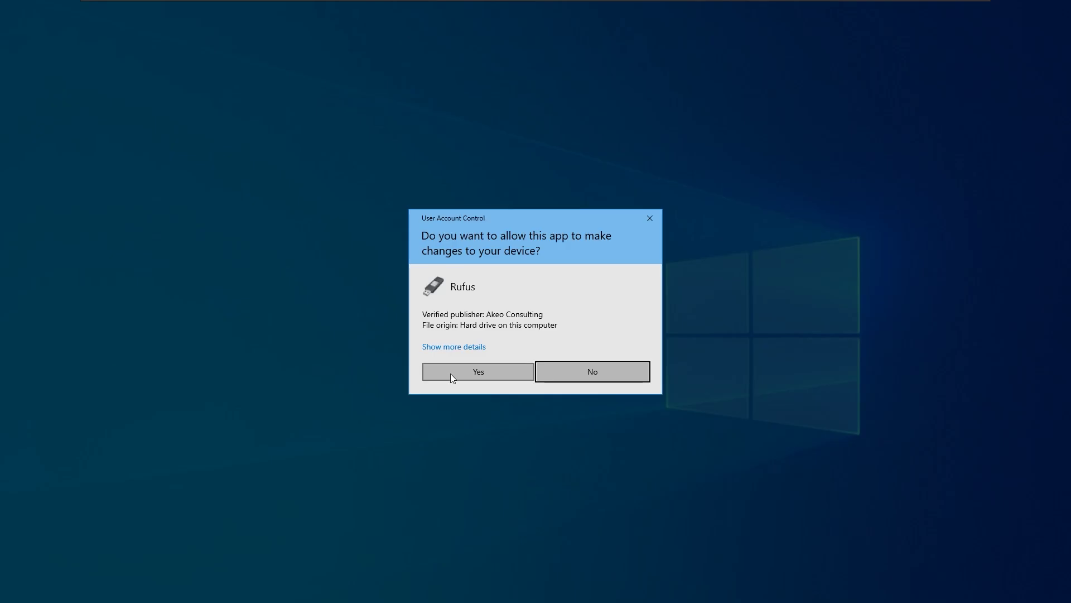
{"action": "left_click", "coordinate": [453, 372]}
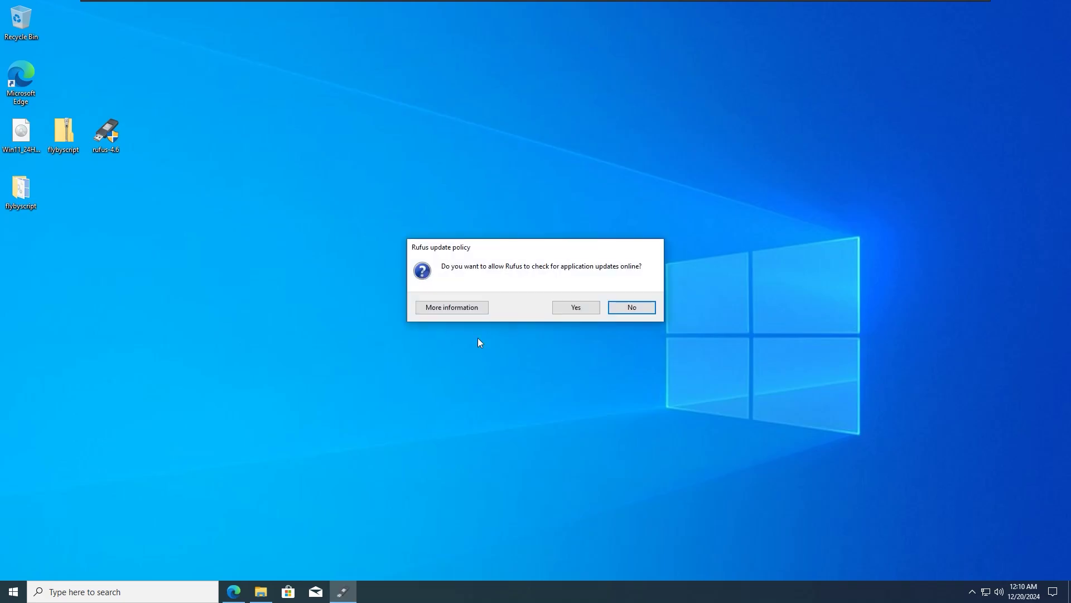
{"action": "left_click", "coordinate": [637, 307]}
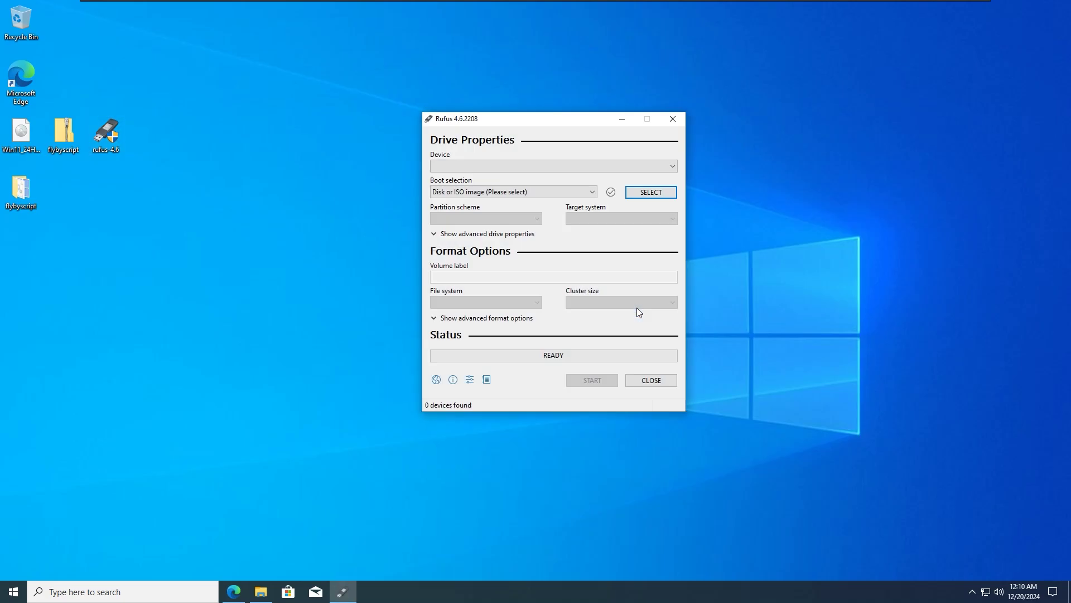
Target the 7.8GB G: drive, load Win11_24H2_English_x64.iso from the Desktop, and choose GPT.
{"action": "left_click", "coordinate": [601, 168]}
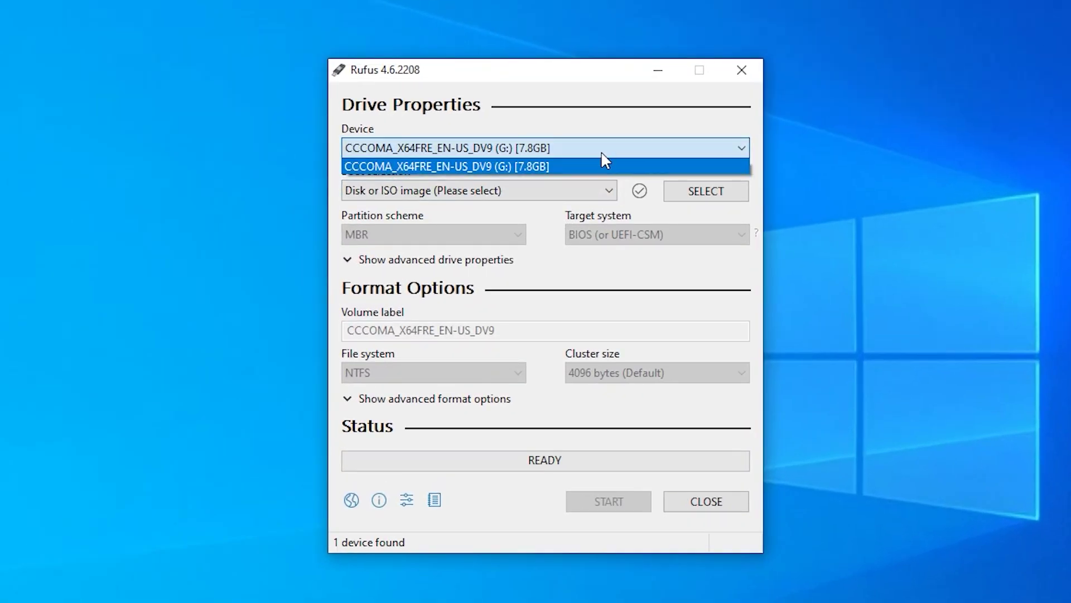
{"action": "left_click", "coordinate": [581, 172]}
{"action": "left_click", "coordinate": [694, 198]}
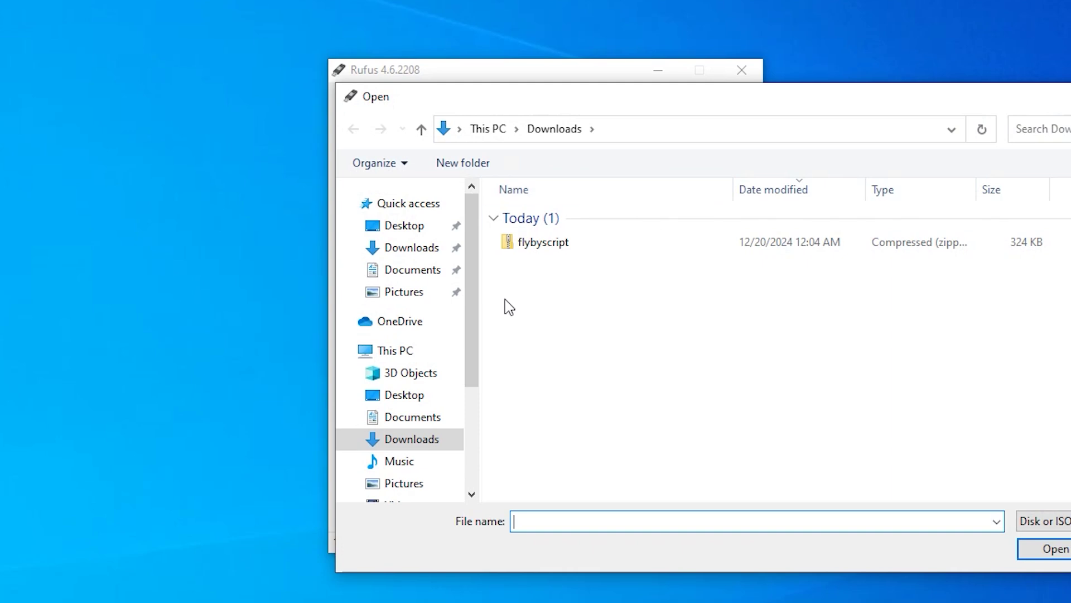
{"action": "left_click", "coordinate": [413, 398]}
{"action": "left_click", "coordinate": [558, 255]}
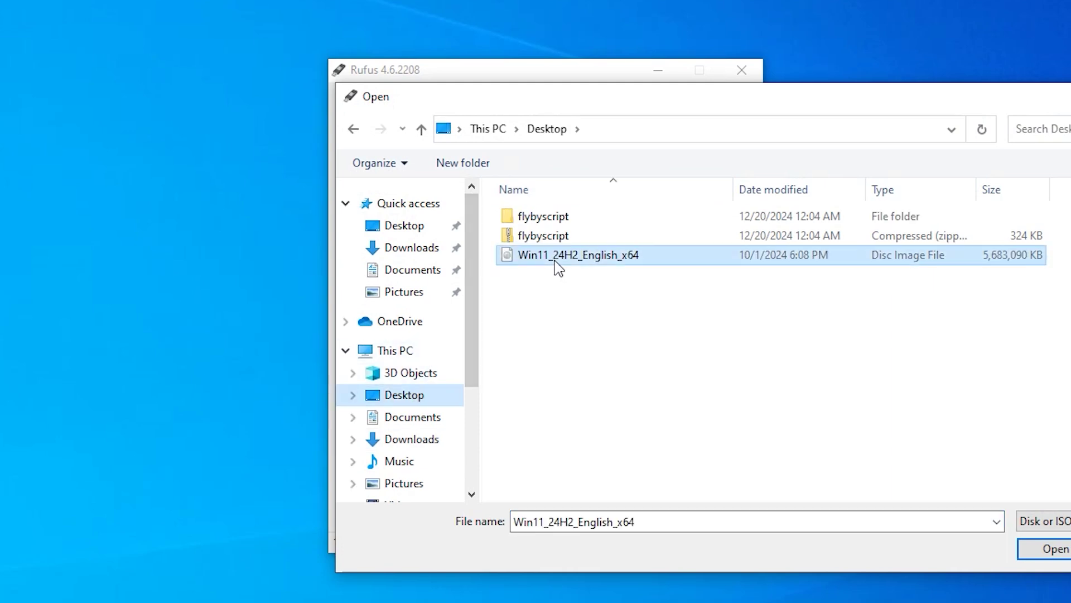
{"action": "left_click", "coordinate": [1044, 550]}
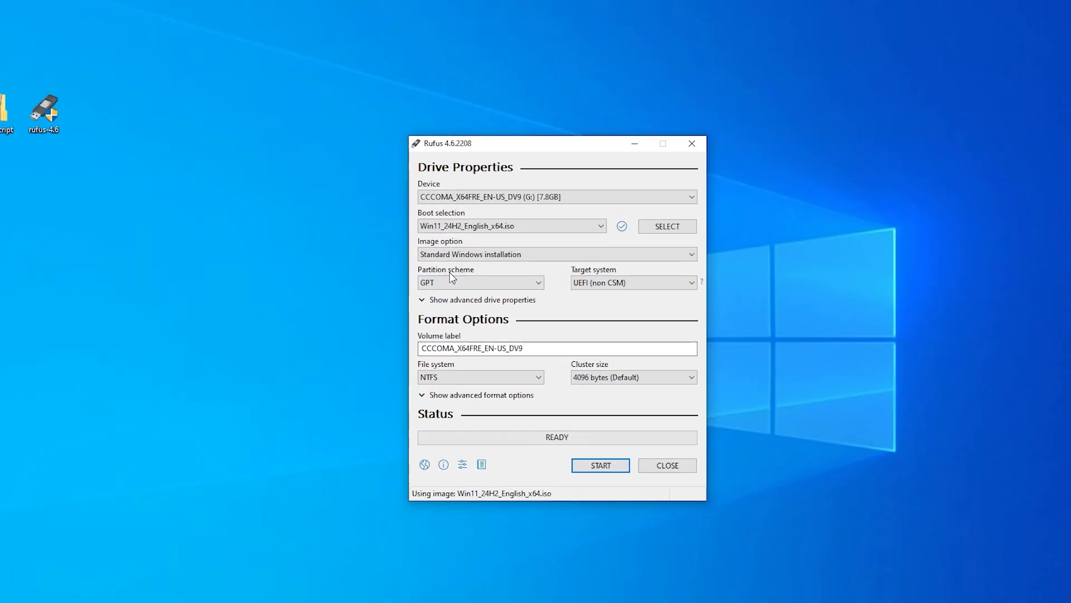
{"action": "left_click", "coordinate": [452, 279]}
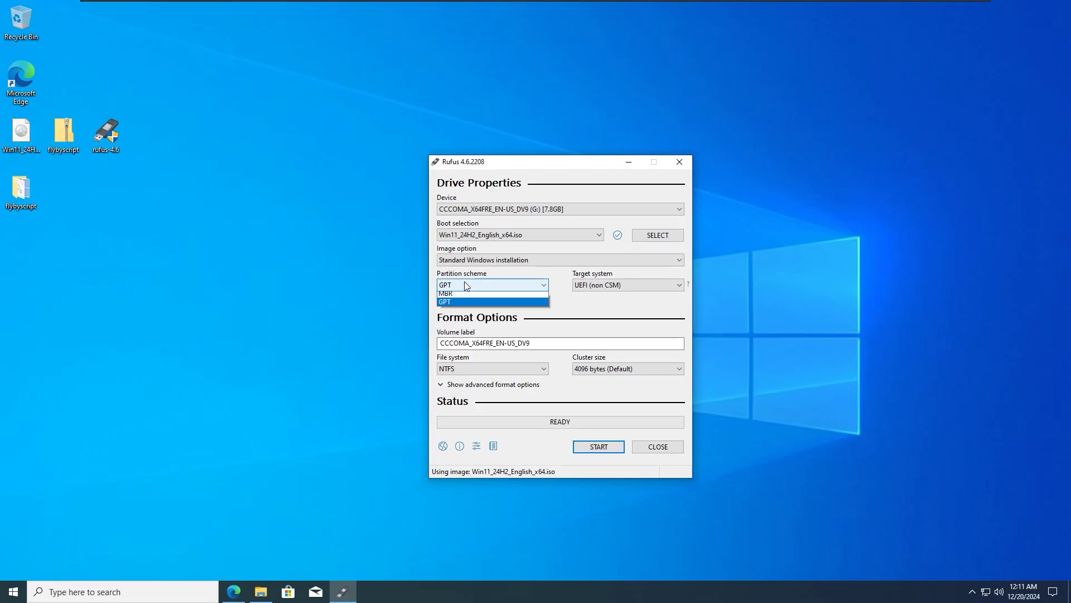
{"action": "left_click", "coordinate": [456, 270]}
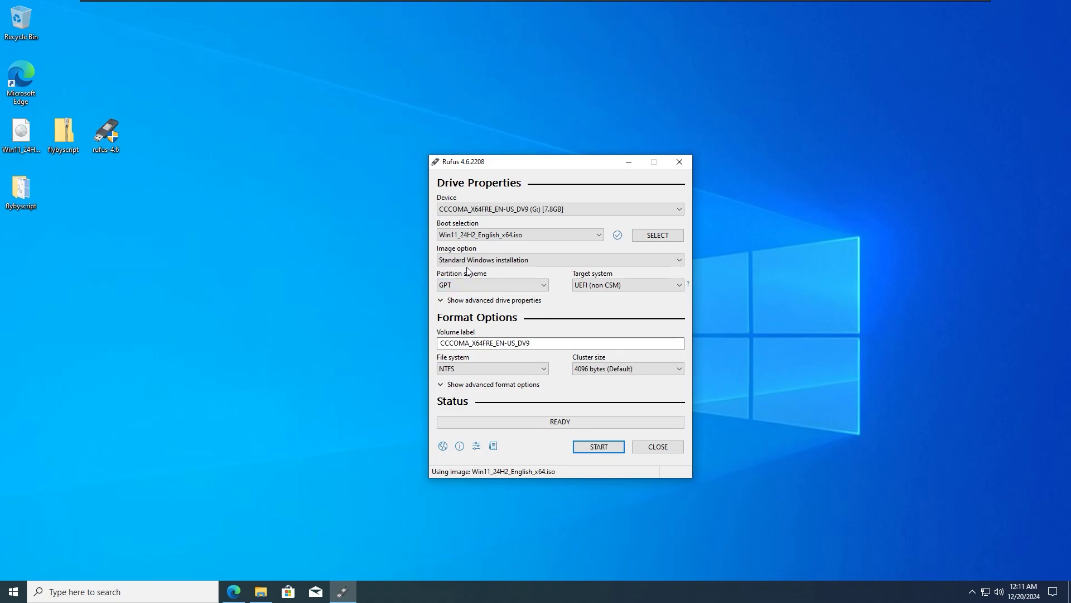
{"action": "left_click", "coordinate": [6, 589]}
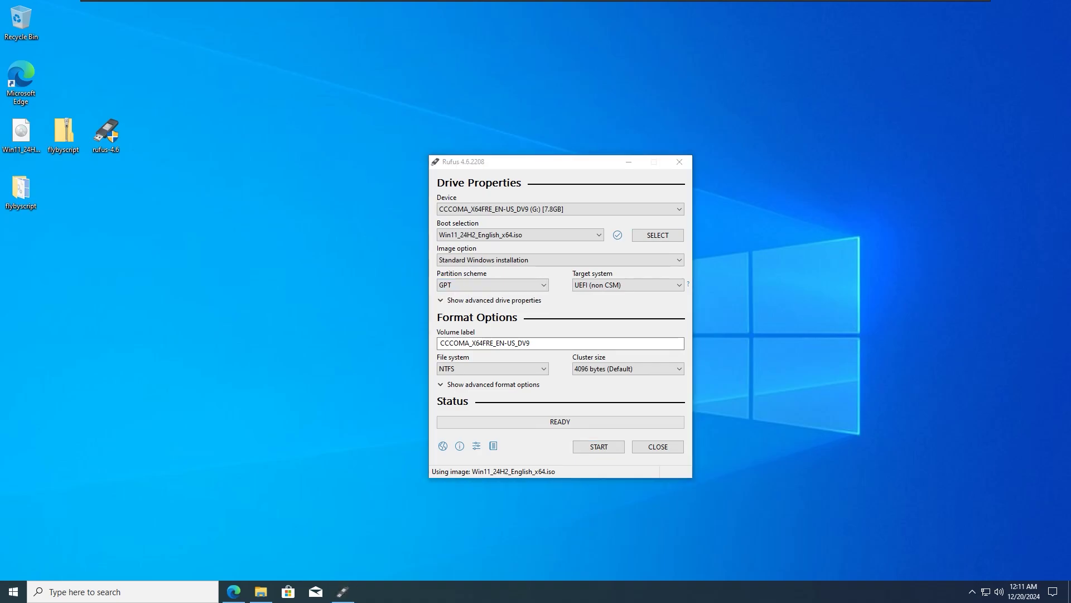
Check in Disk Management that Disk 0's partition style is GPT, then close Disk Management.
{"action": "right_click", "coordinate": [13, 590]}
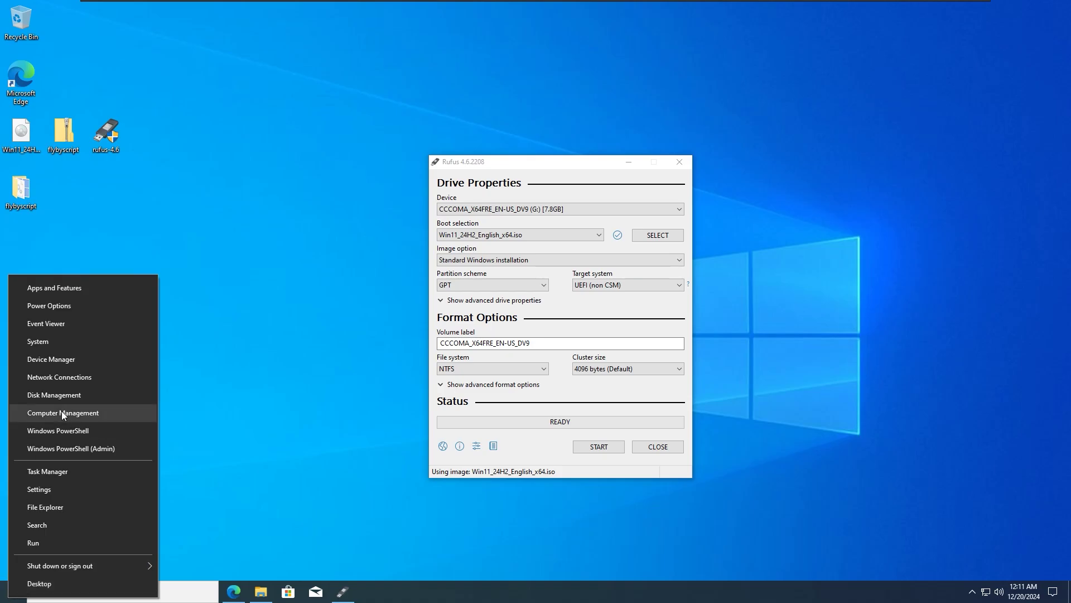
{"action": "left_click", "coordinate": [66, 397]}
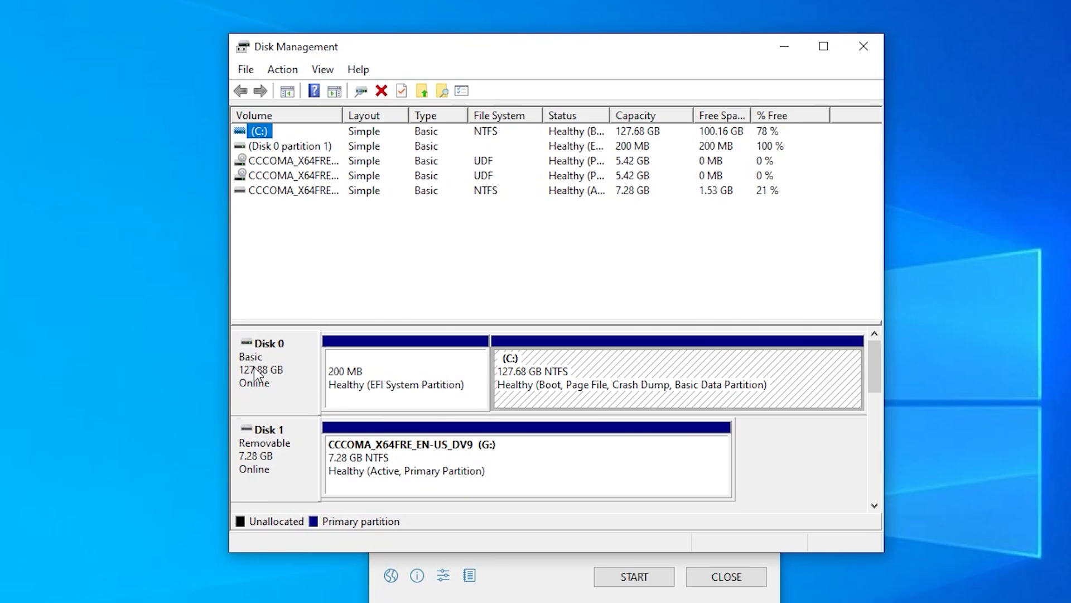
{"action": "left_click", "coordinate": [256, 375]}
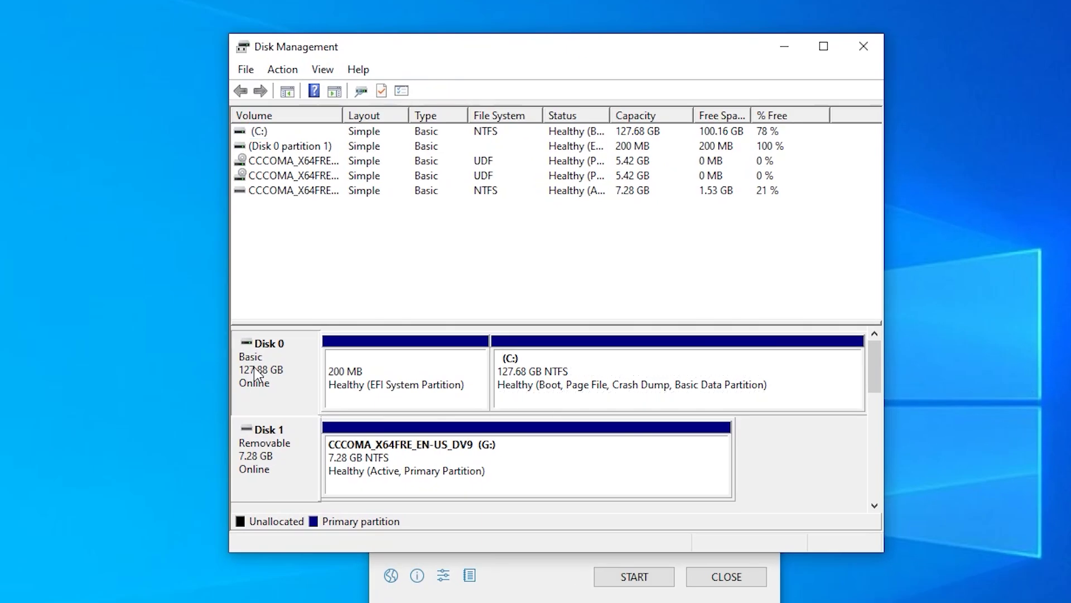
{"action": "right_click", "coordinate": [254, 367]}
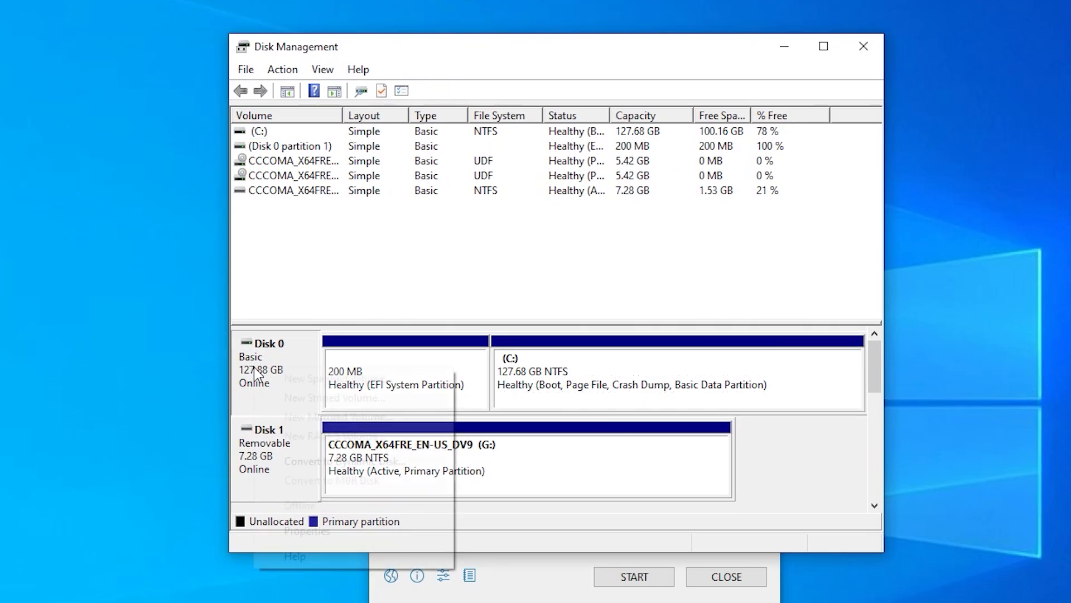
{"action": "left_click", "coordinate": [304, 530]}
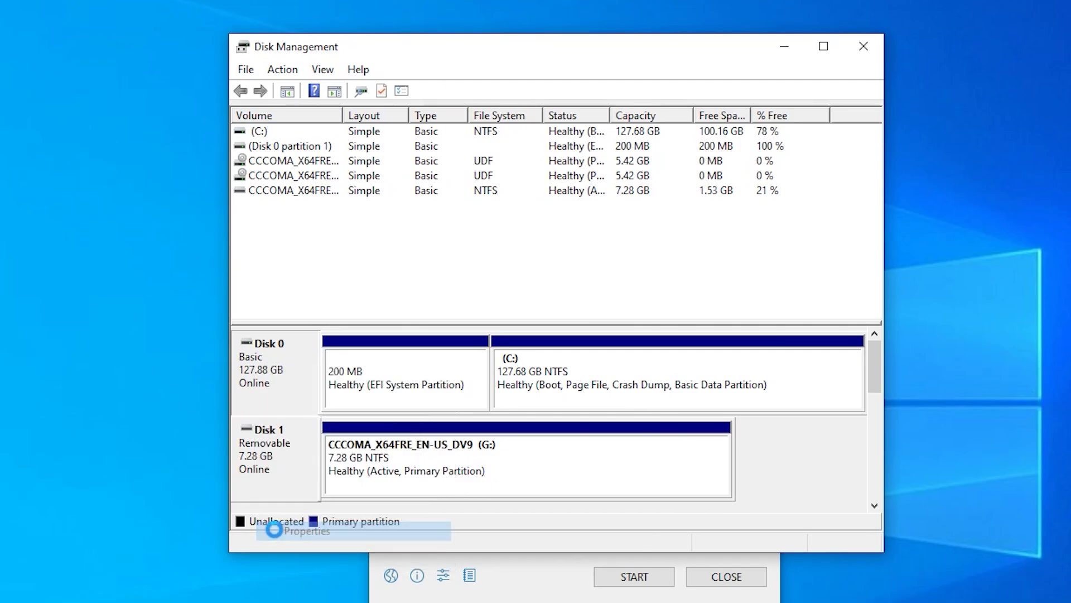
{"action": "left_click_drag", "start_coordinate": [0, 1], "coordinate": [562, 124]}
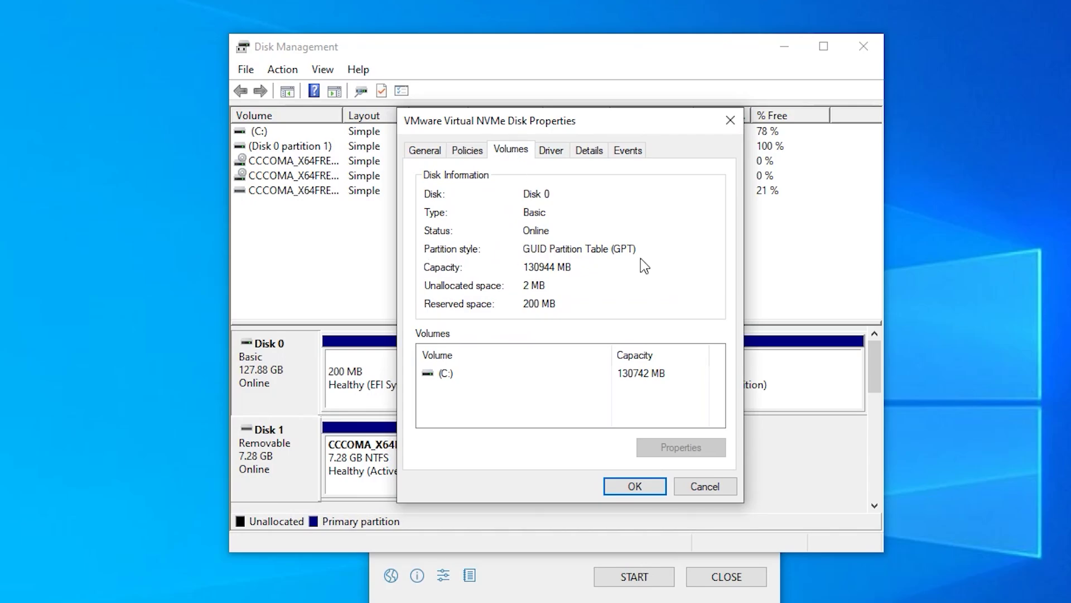
{"action": "left_click", "coordinate": [680, 487]}
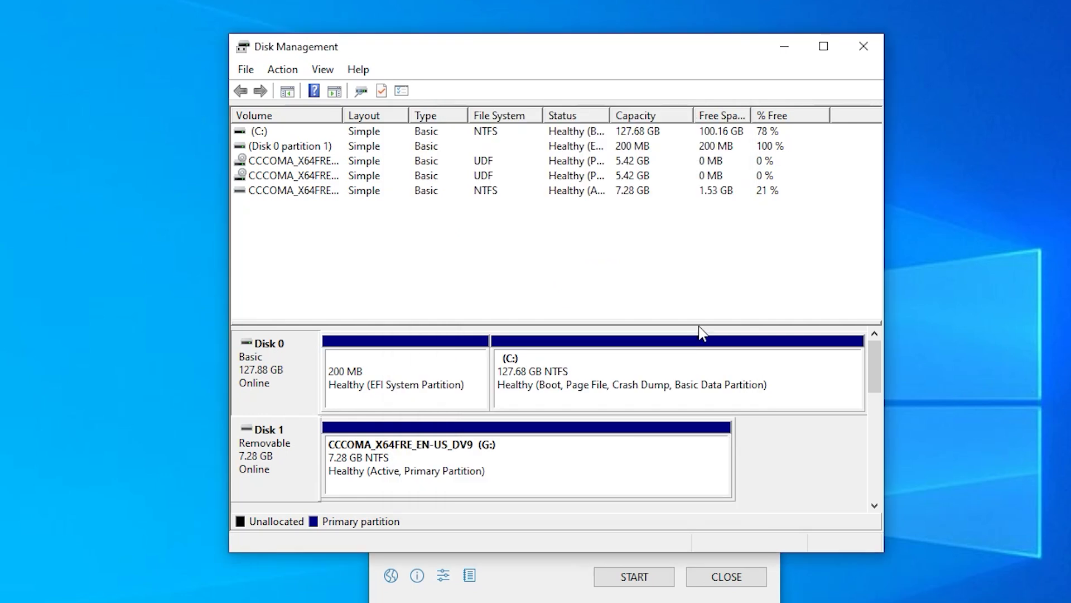
{"action": "left_click", "coordinate": [863, 47]}
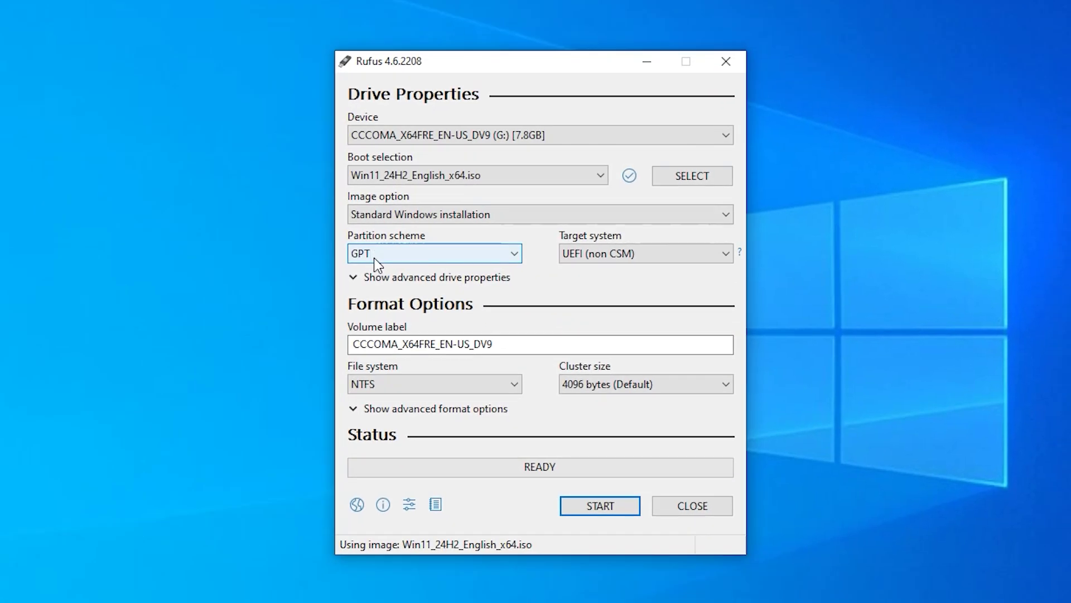
Replace the CCCOMA_X64FRE_EN-US_DV9 volume label with 'win 11 bypass'.
{"action": "left_click", "coordinate": [508, 344]}
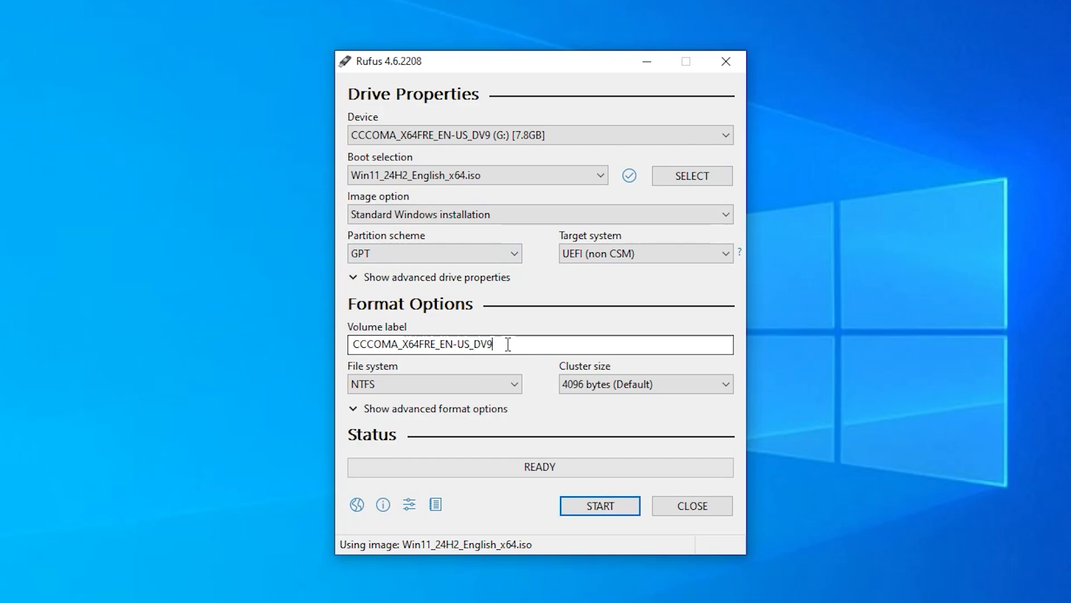
{"action": "double_click", "coordinate": [508, 343]}
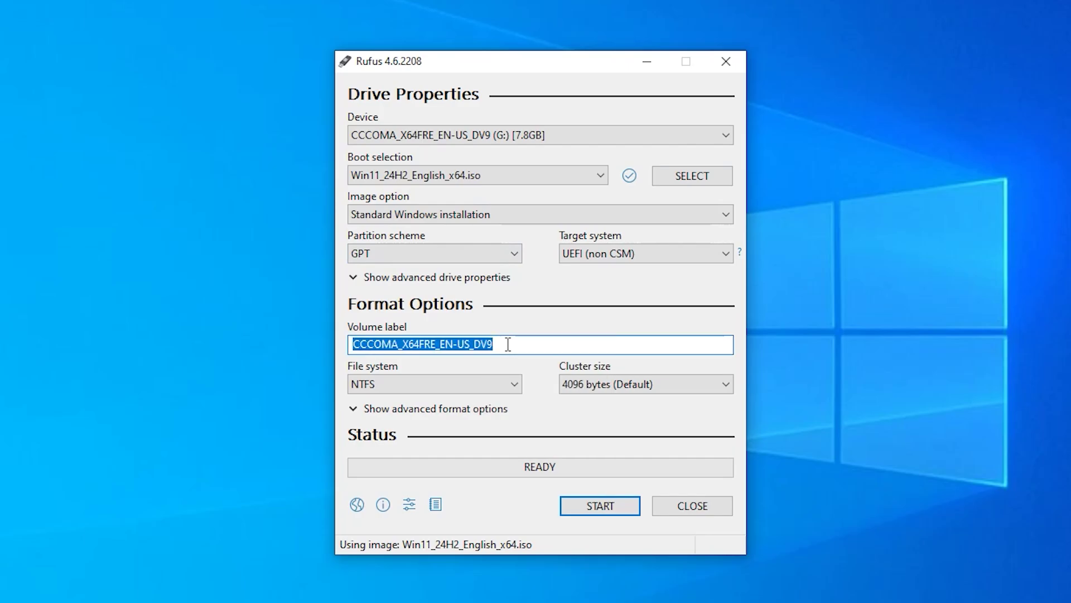
{"action": "type", "text": "win"}
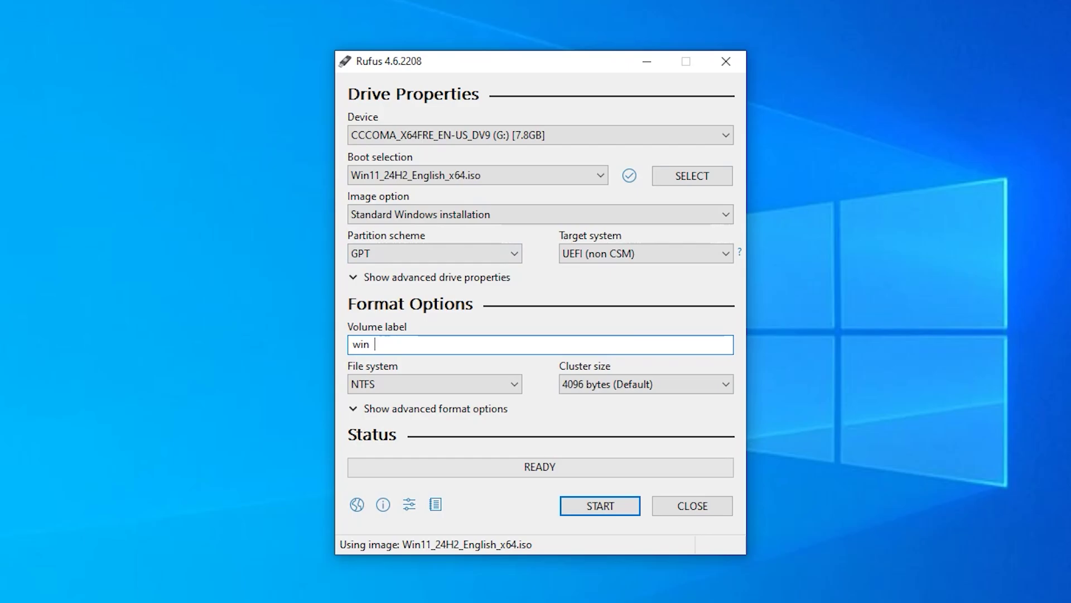
{"action": "type", "text": "  11 bypass"}
Start the write with local account, copied regional options and no data collection enabled.
{"action": "left_click", "coordinate": [593, 508]}
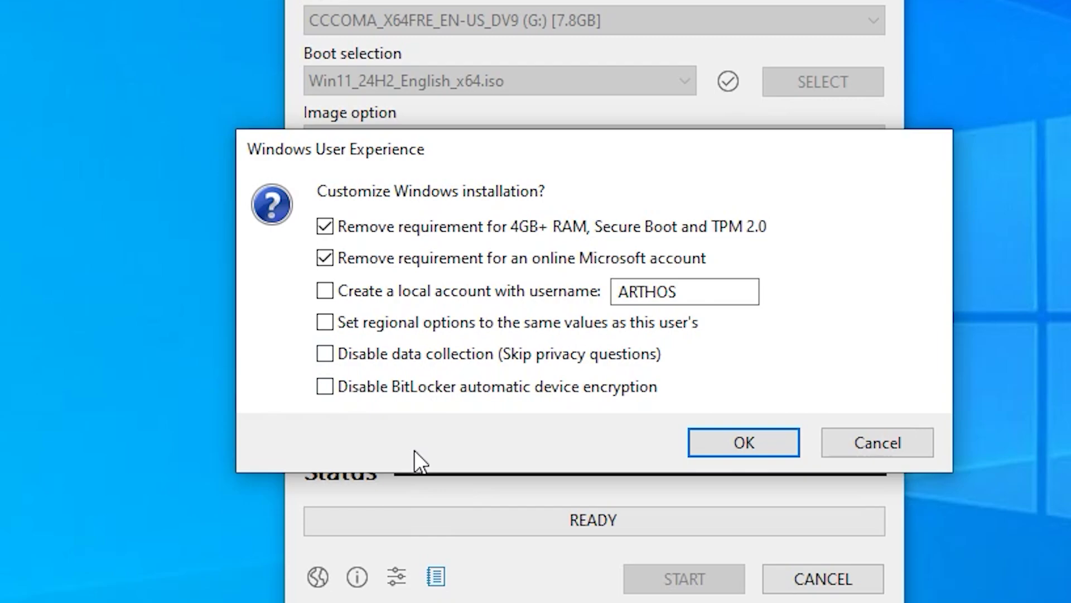
{"action": "left_click", "coordinate": [328, 353]}
{"action": "left_click", "coordinate": [324, 321]}
{"action": "left_click", "coordinate": [322, 292]}
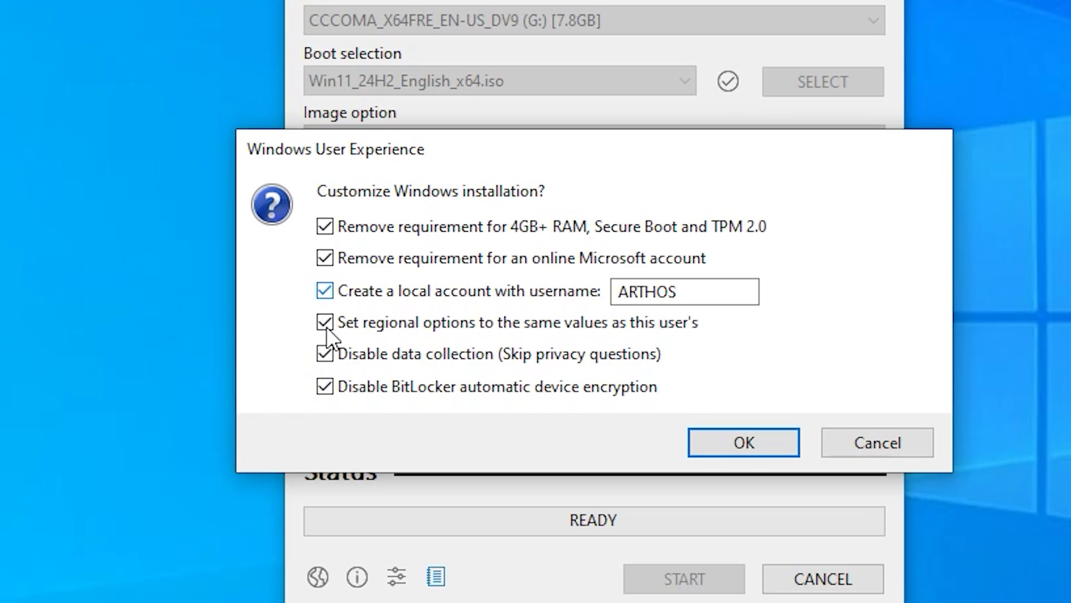
{"action": "left_click", "coordinate": [769, 443]}
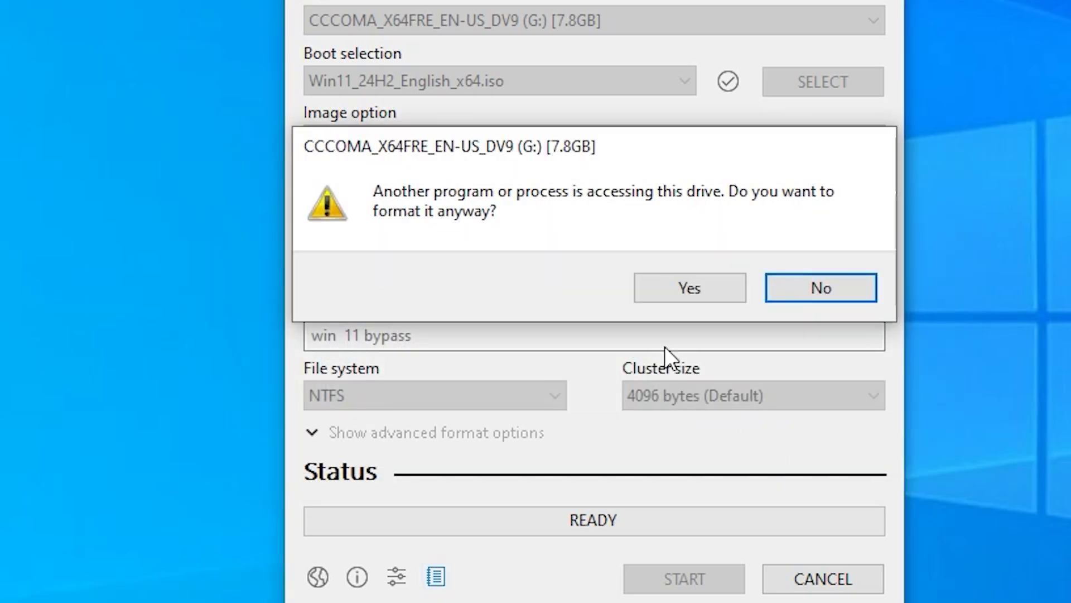
Confirm formatting and erasing the in-use USB drive, then close Rufus once it finishes.
{"action": "left_click", "coordinate": [675, 293]}
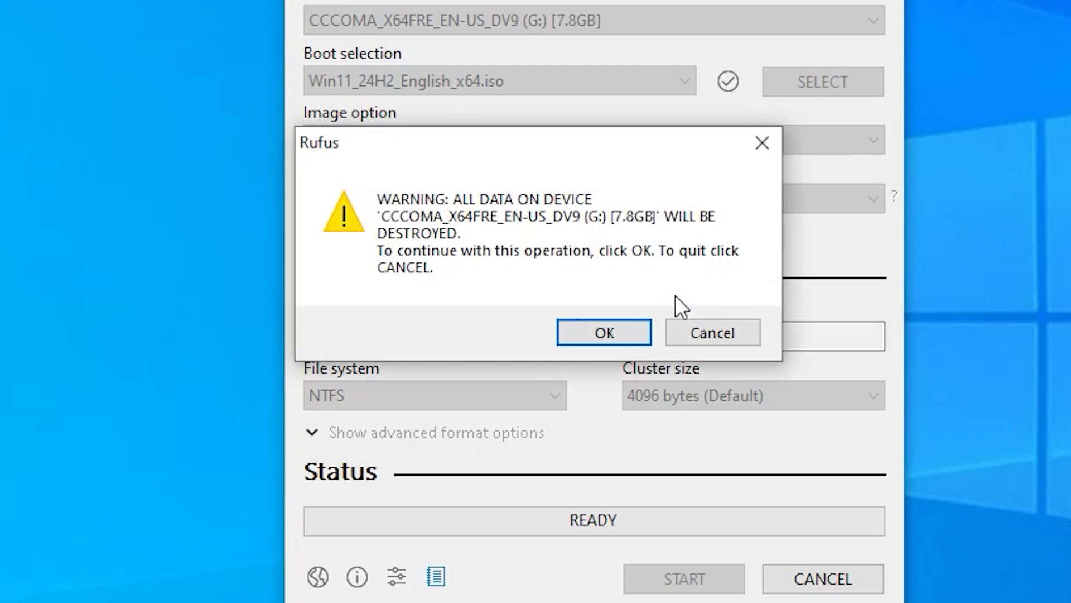
{"action": "left_click", "coordinate": [642, 336]}
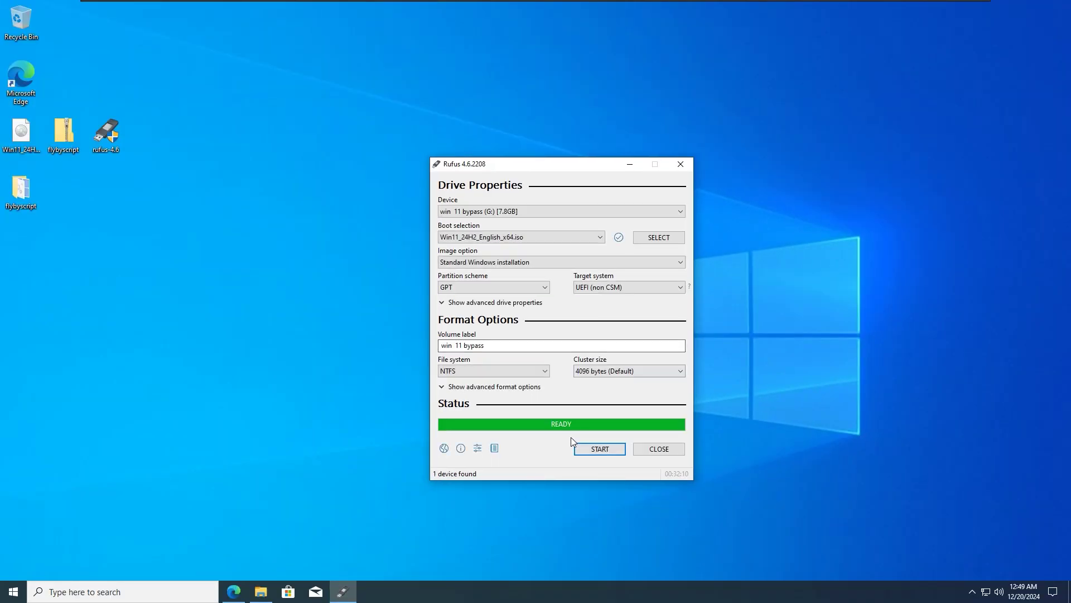
{"action": "left_click", "coordinate": [666, 453]}
Restart the PC via Win+X and boot the EFI USB Device from the UEFI Boot Manager.
{"action": "key", "text": "super+x"}
{"action": "key", "text": "u"}
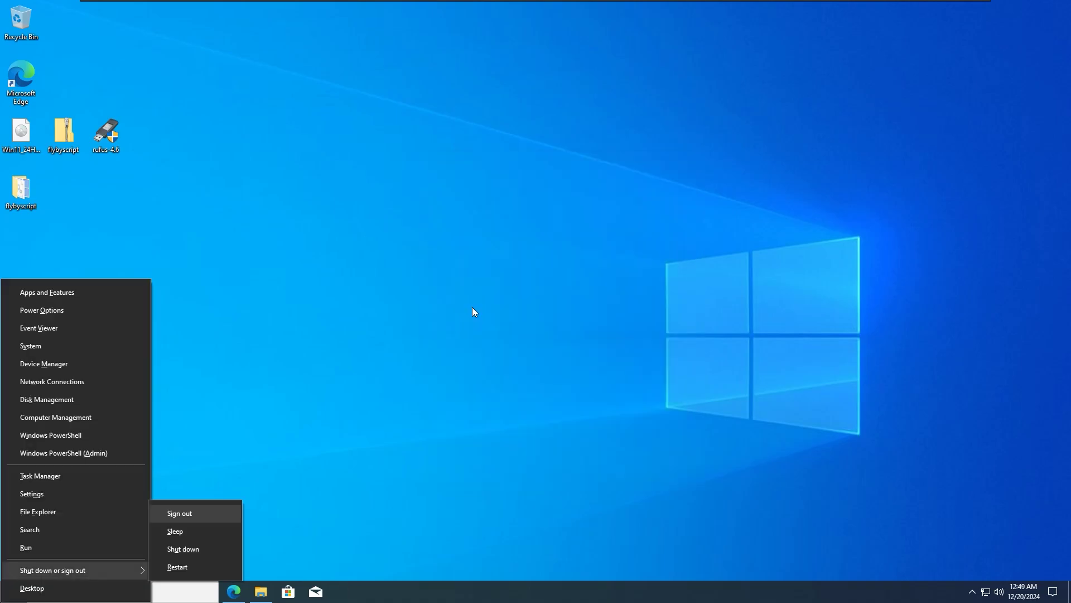
{"action": "key", "text": "r"}
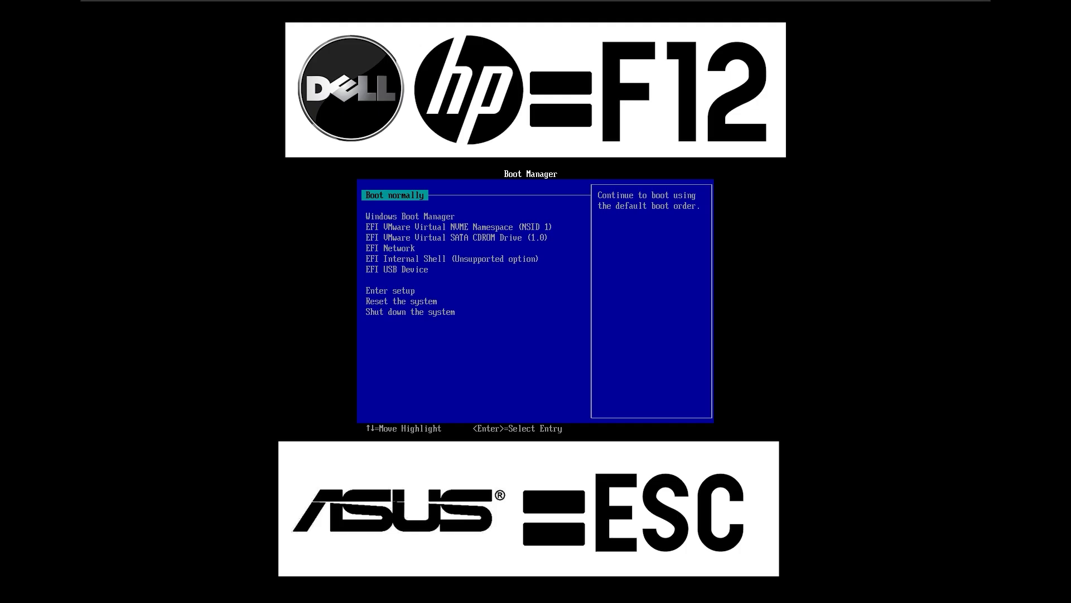
{"action": "key", "text": "Down"}
{"action": "key", "text": "Down"}
{"action": "key", "text": "Down"}
{"action": "key", "text": "Down"}
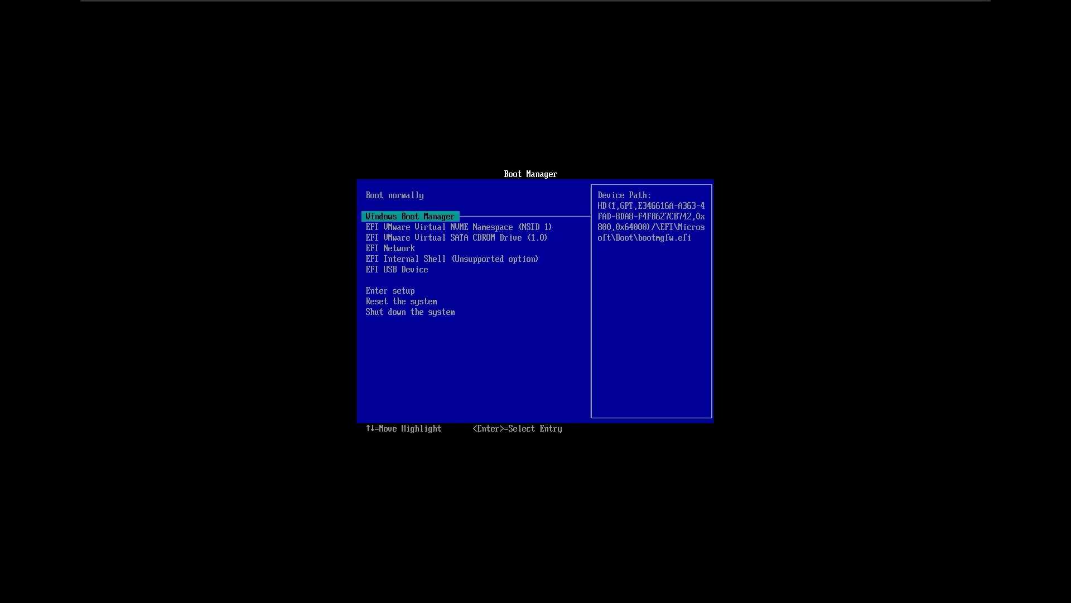
{"action": "key", "text": "Up"}
{"action": "key", "text": "Up"}
{"action": "key", "text": "Down"}
{"action": "key", "text": "Down"}
{"action": "key", "text": "Down"}
{"action": "key", "text": "Down"}
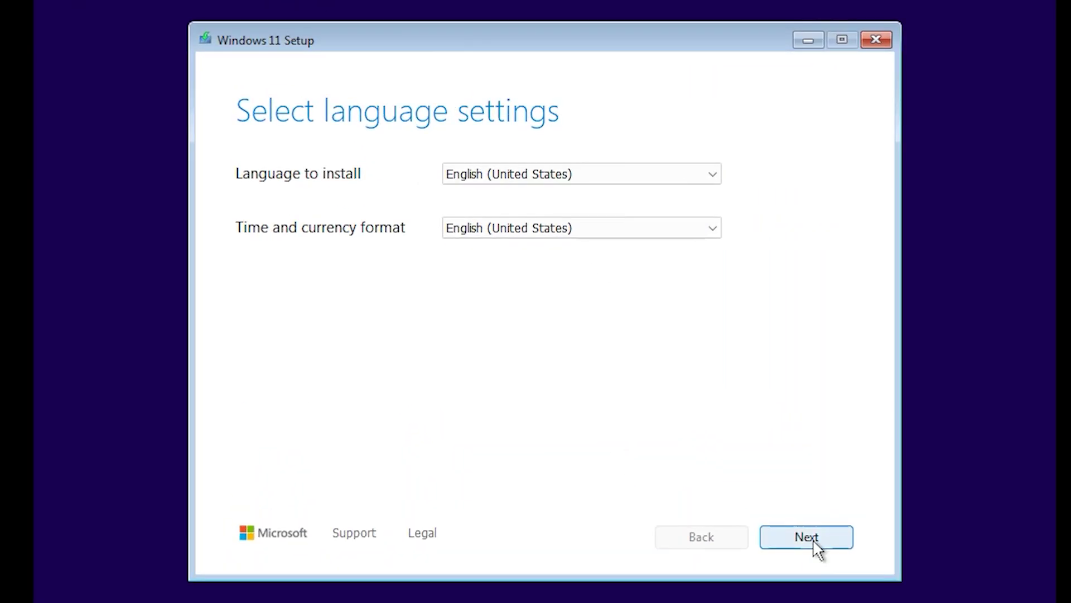
Accept the English (United States) language and keyboard defaults and agree that everything will be deleted.
{"action": "left_click", "coordinate": [814, 542]}
{"action": "left_click", "coordinate": [814, 542]}
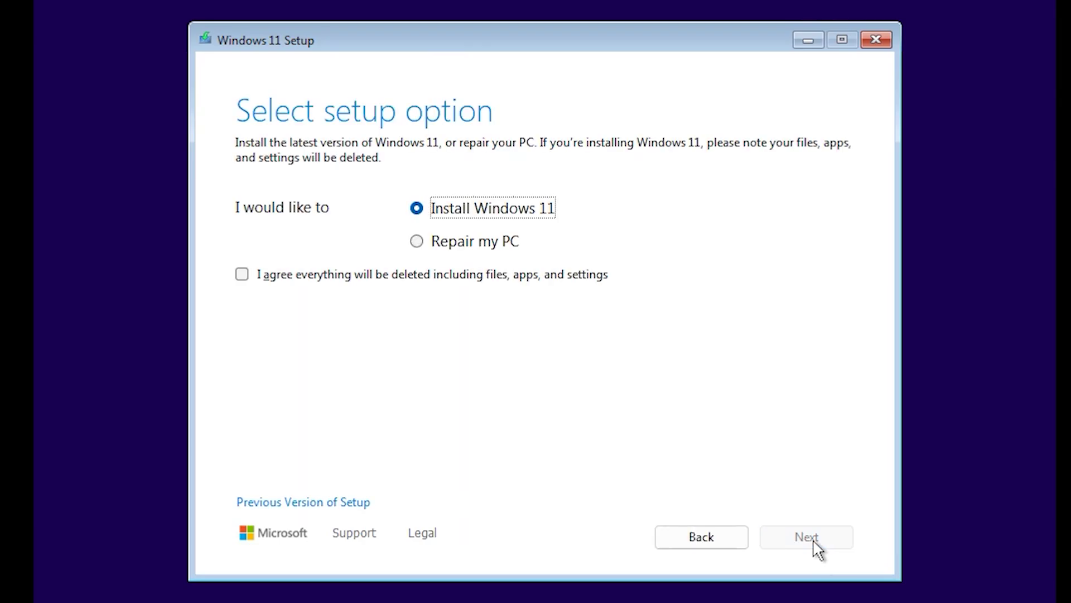
{"action": "left_click", "coordinate": [408, 274]}
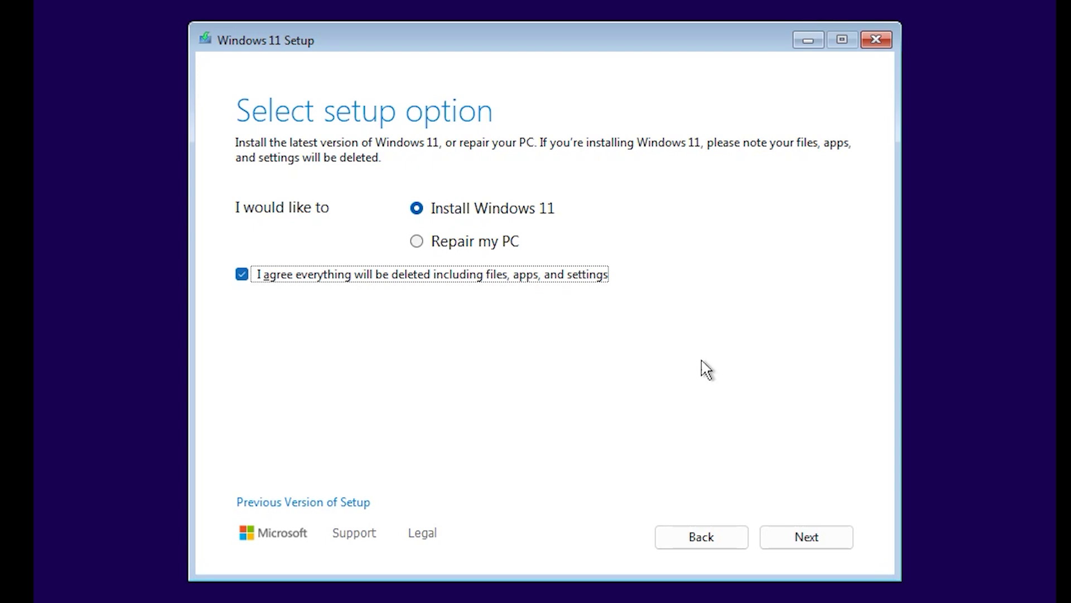
{"action": "left_click", "coordinate": [807, 537]}
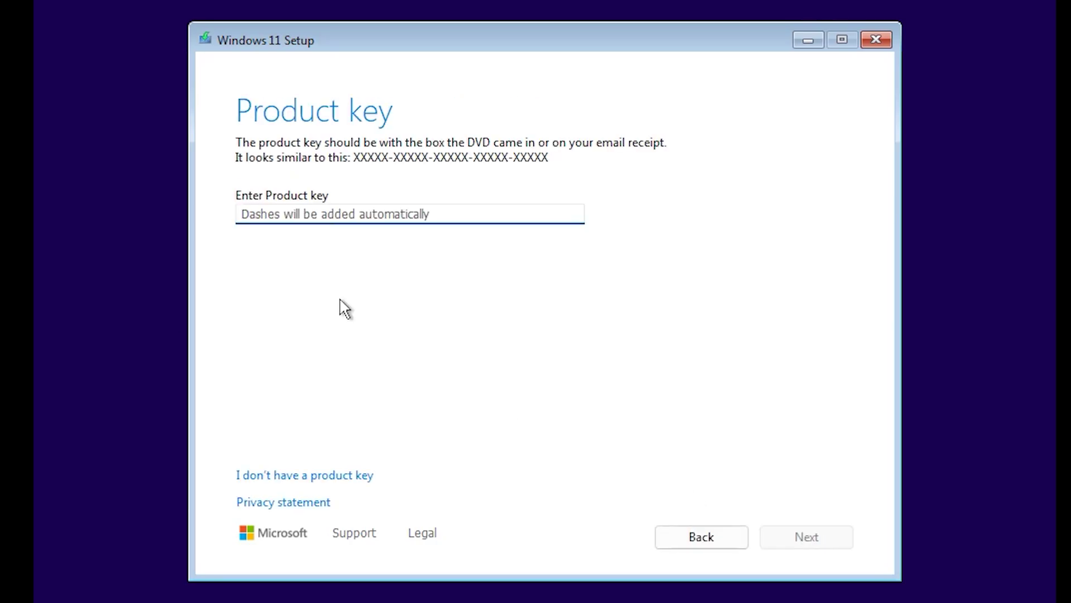
Skip the product key and choose the Windows 11 Pro edition.
{"action": "left_click", "coordinate": [310, 477]}
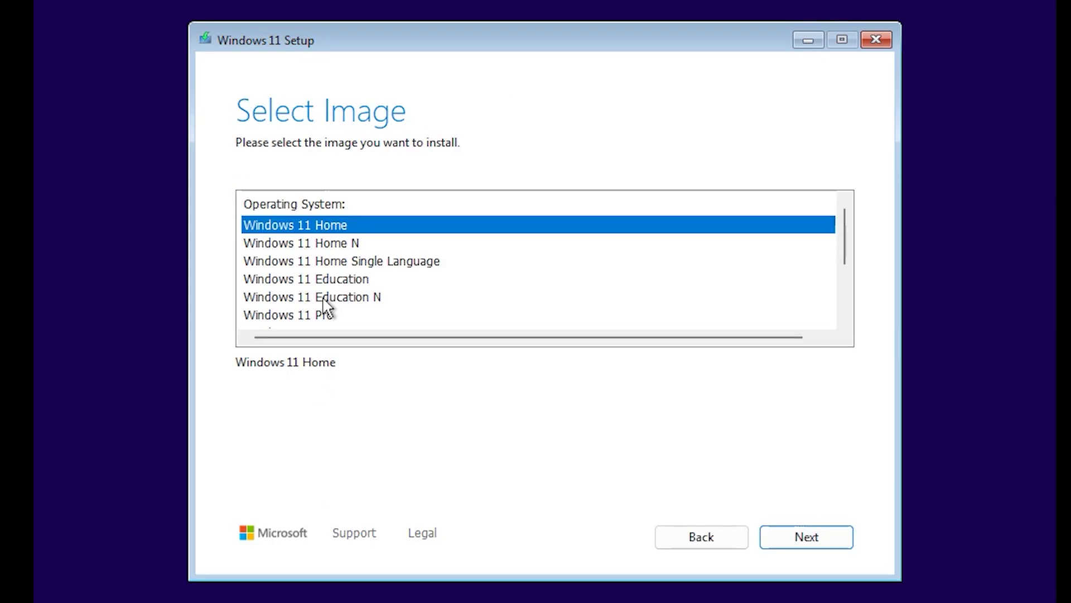
{"action": "left_click", "coordinate": [311, 316]}
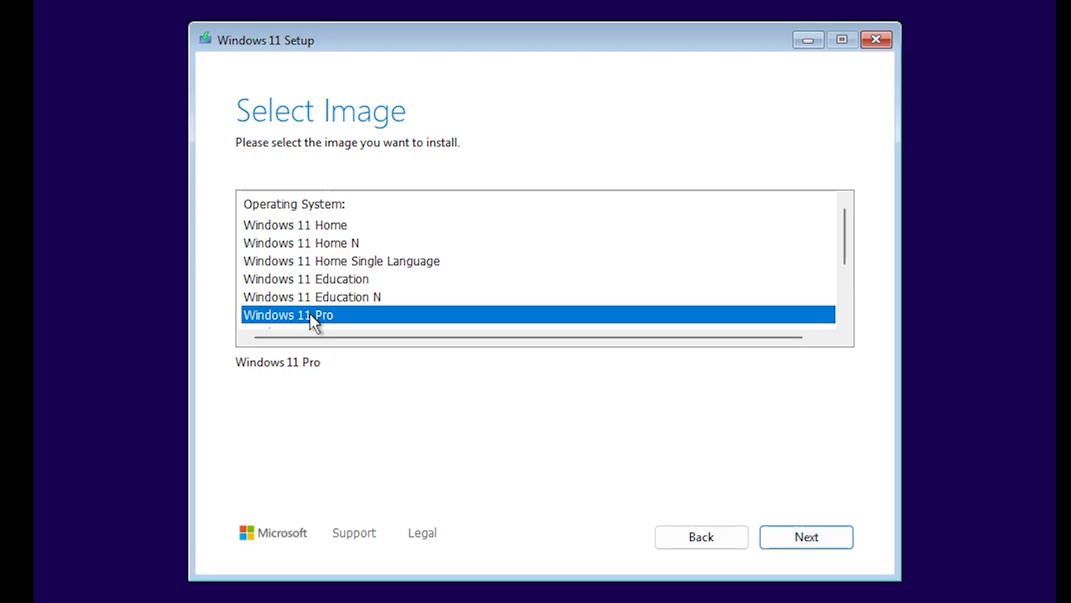
{"action": "left_click", "coordinate": [813, 537]}
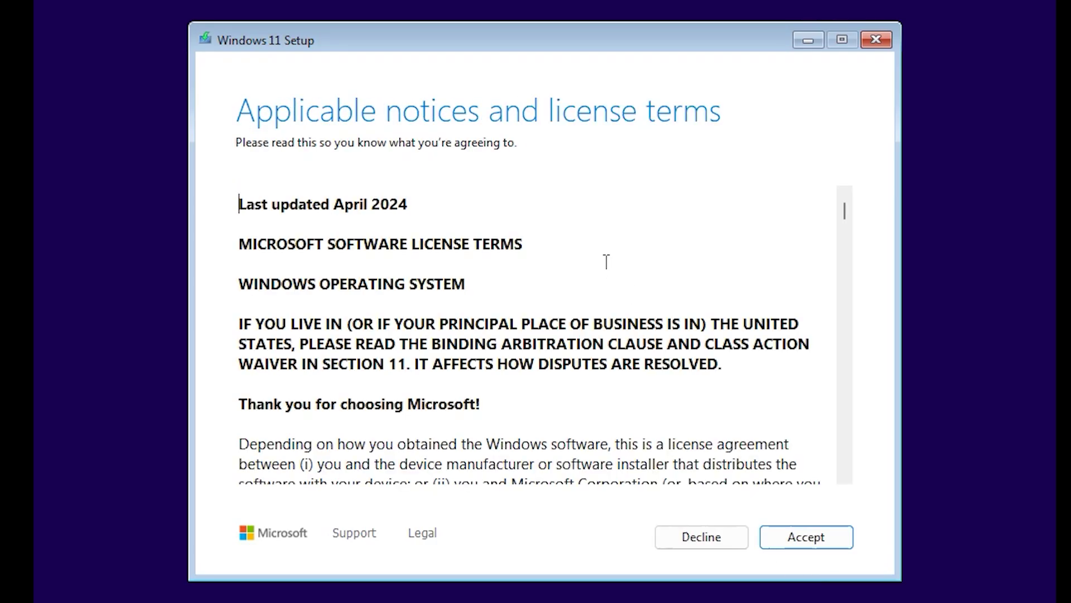
Accept the license terms, then format Disk 0 Partition 3 and pick it as the install location.
{"action": "scroll", "coordinate": [582, 324], "scroll_direction": "down", "scroll_amount": 4}
{"action": "left_click", "coordinate": [778, 533]}
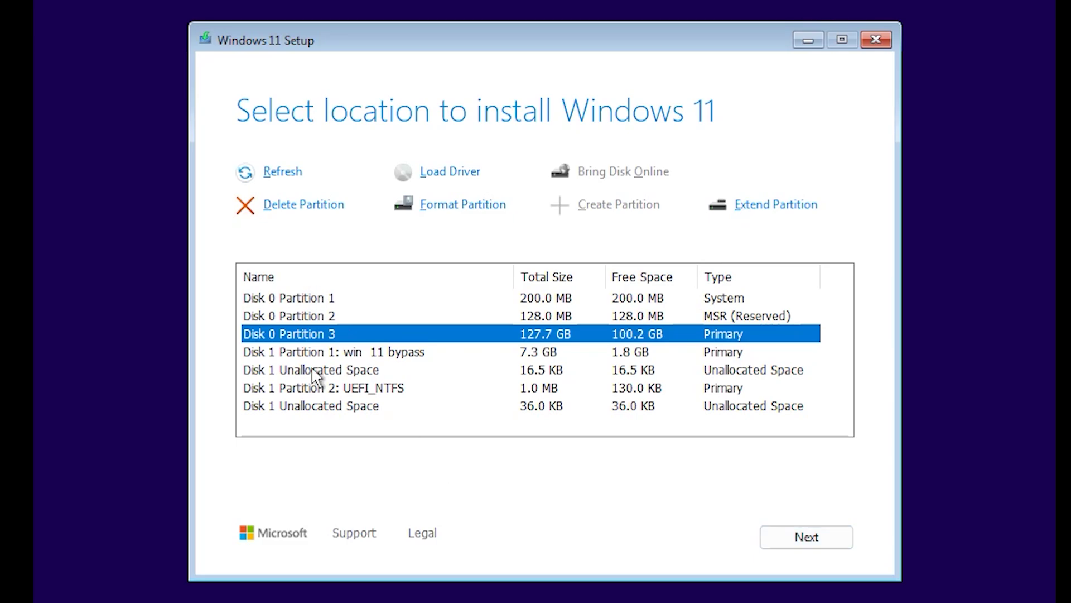
{"action": "left_click", "coordinate": [468, 209]}
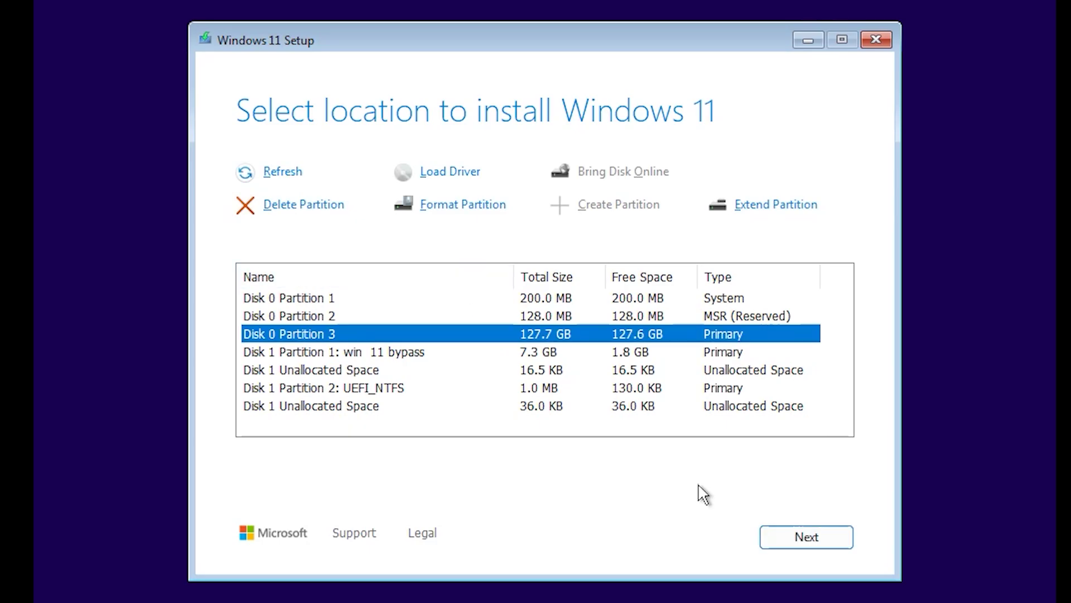
{"action": "left_click", "coordinate": [834, 547]}
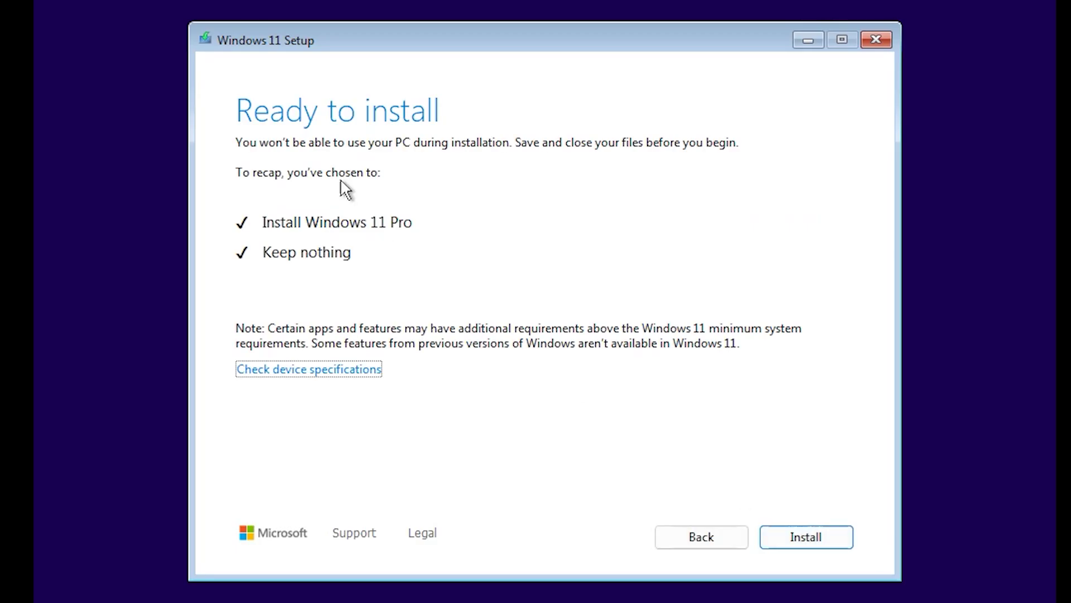
Begin installing Windows 11 Pro from the Ready to install summary.
{"action": "left_click", "coordinate": [842, 545]}
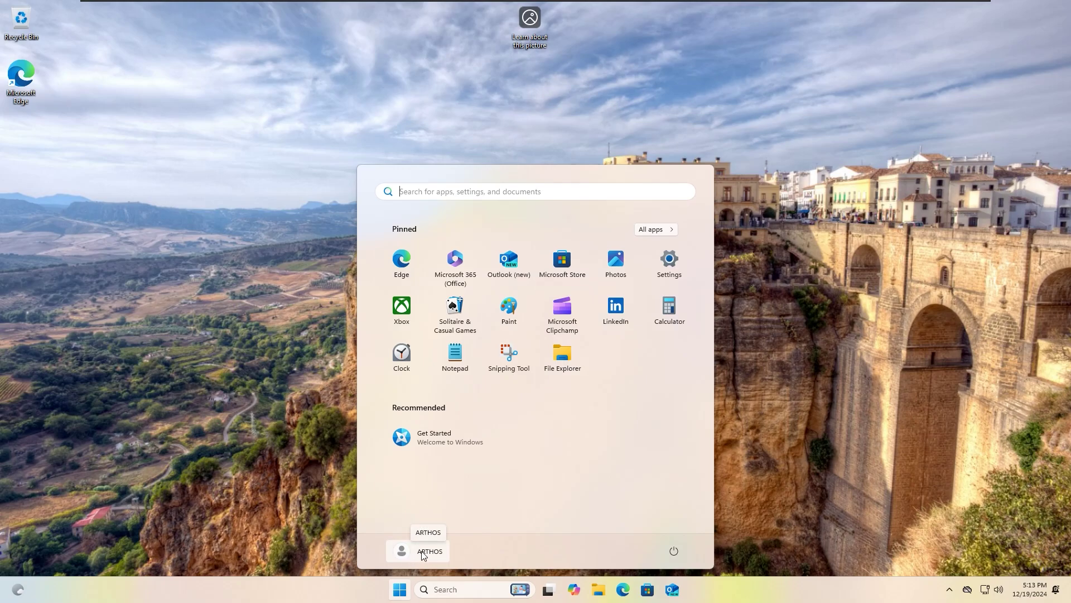
Dismiss the Windows 11 Start menu to reveal the bare, freshly installed desktop.
{"action": "left_click", "coordinate": [996, 264]}
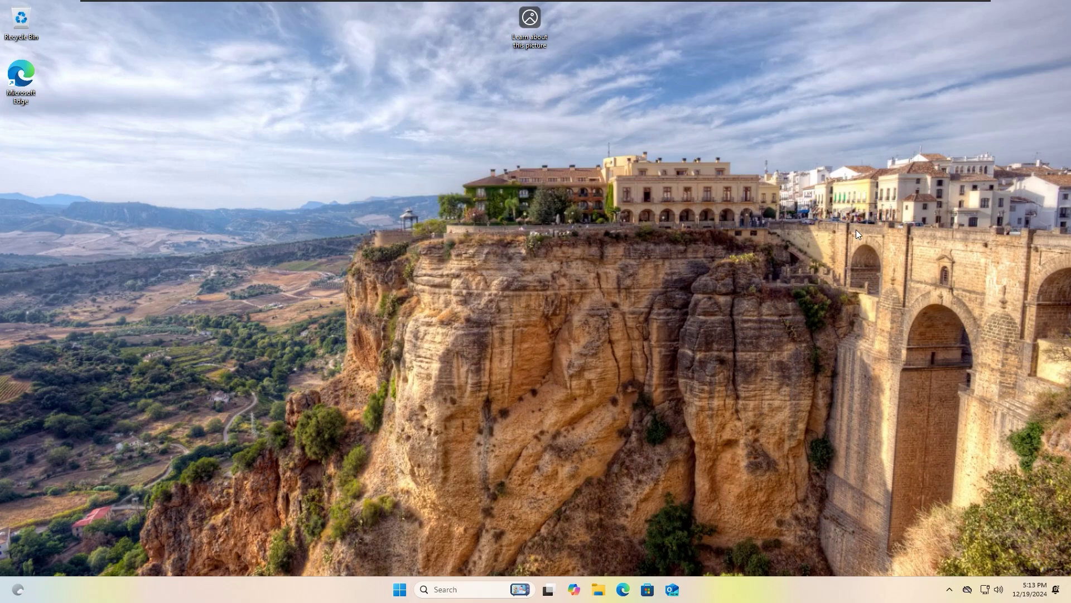